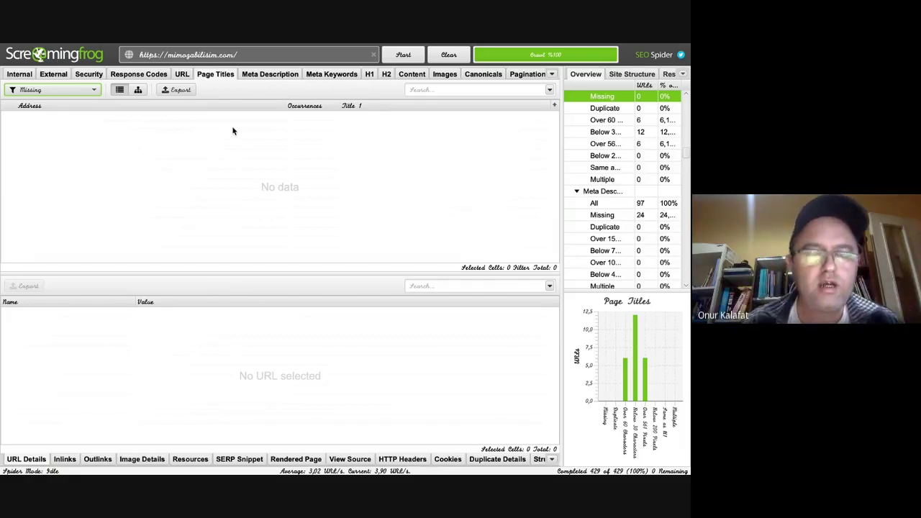
Switch to Safari and open the post "0 Sermaye İle Nasıl SEO Ustası Olunur?" in the WordPress editor.
key(ctrl+Up)
click(326, 100)
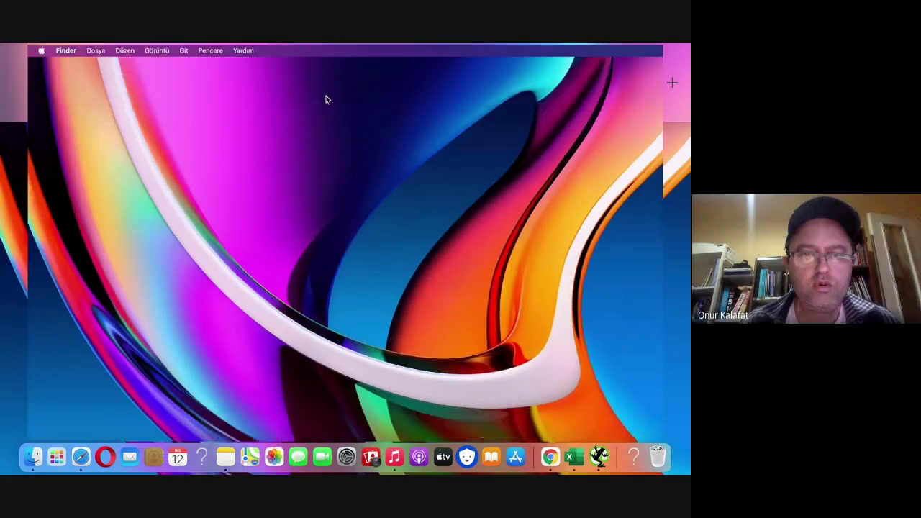
click(84, 458)
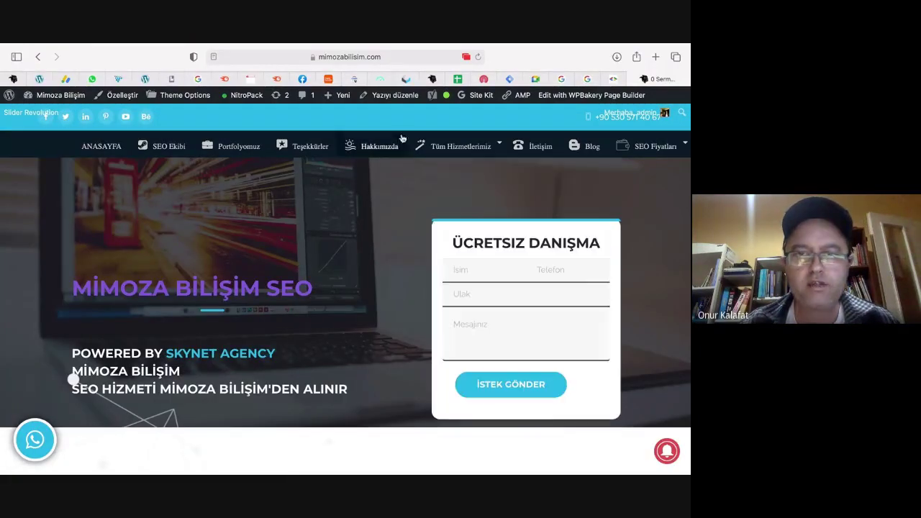
click(396, 102)
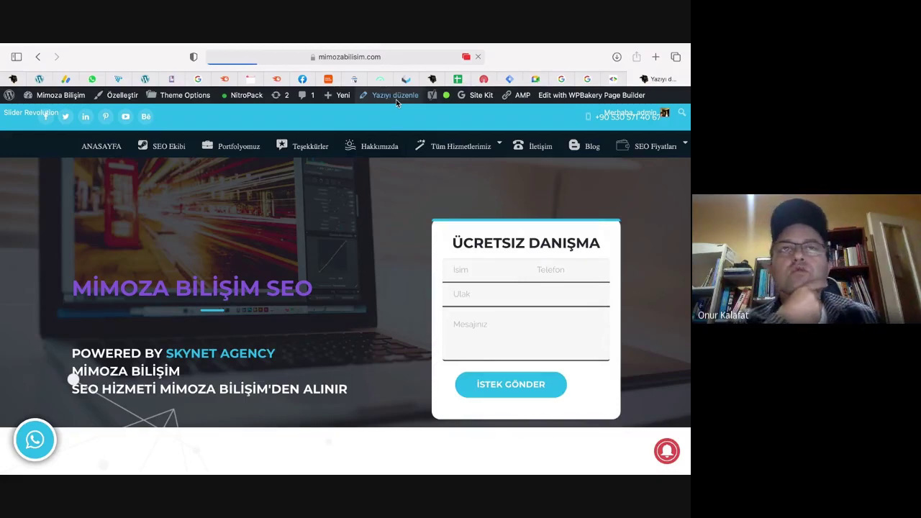
click(395, 99)
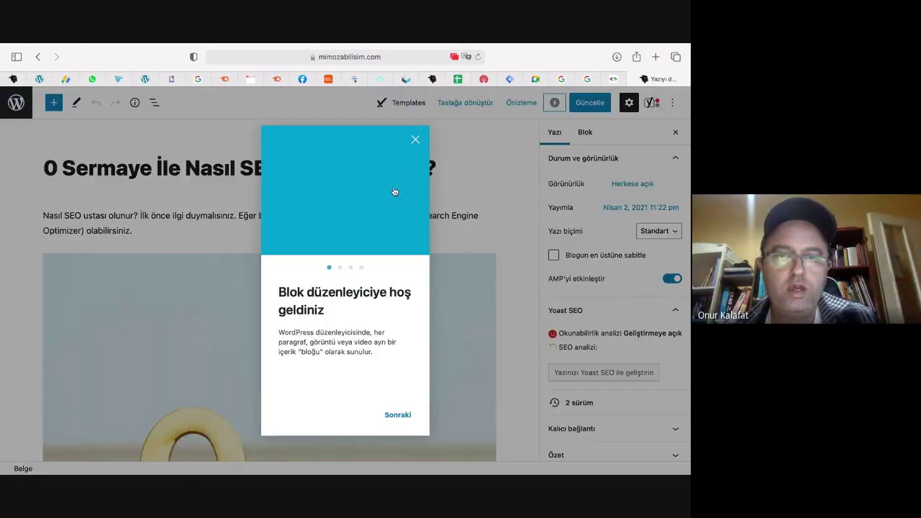
Dismiss the block editor welcome guide and review the post's Yoast SEO Google preview, SEO title, slug and meta description.
click(415, 140)
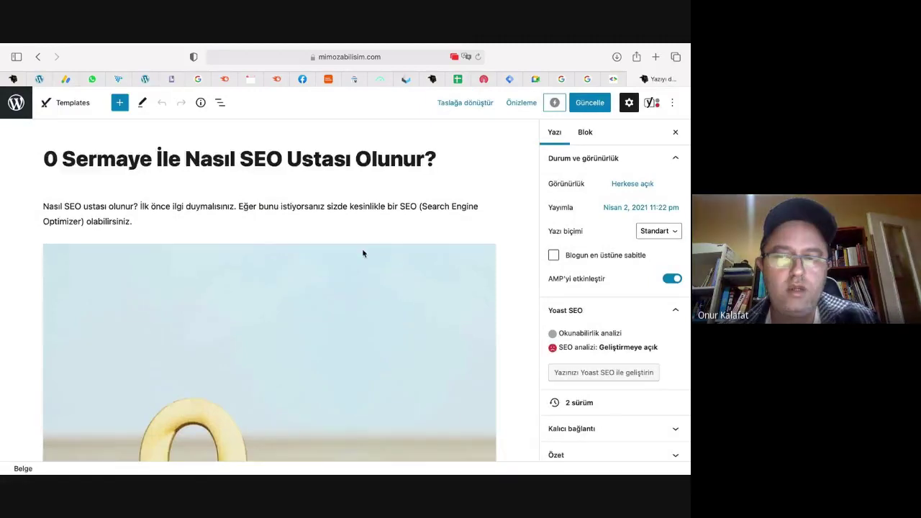
scroll(363, 253, down, 15)
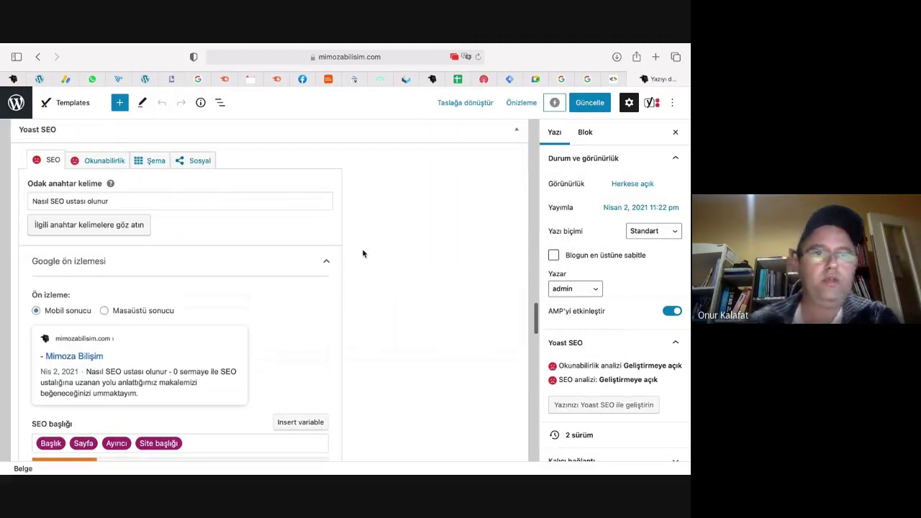
scroll(302, 254, down, 3)
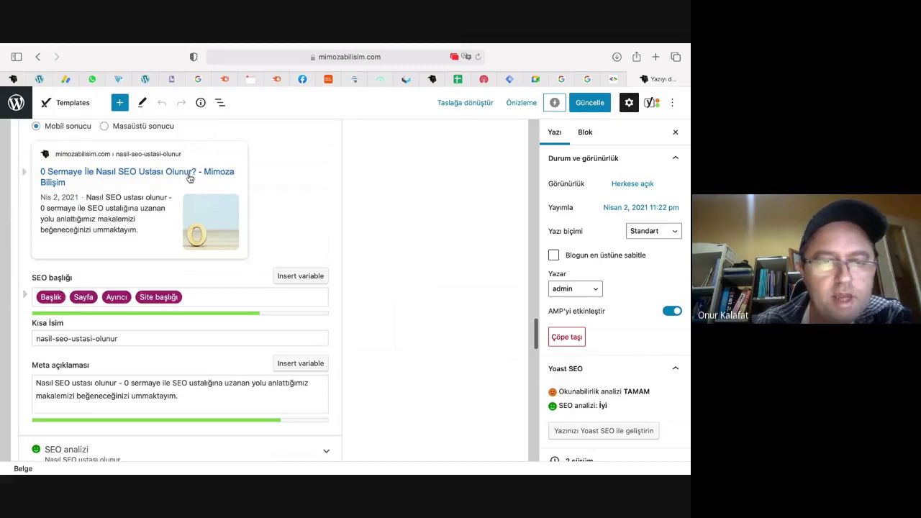
Return to Screaming Frog and filter the page titles to show only Duplicate entries.
key(ctrl+Right)
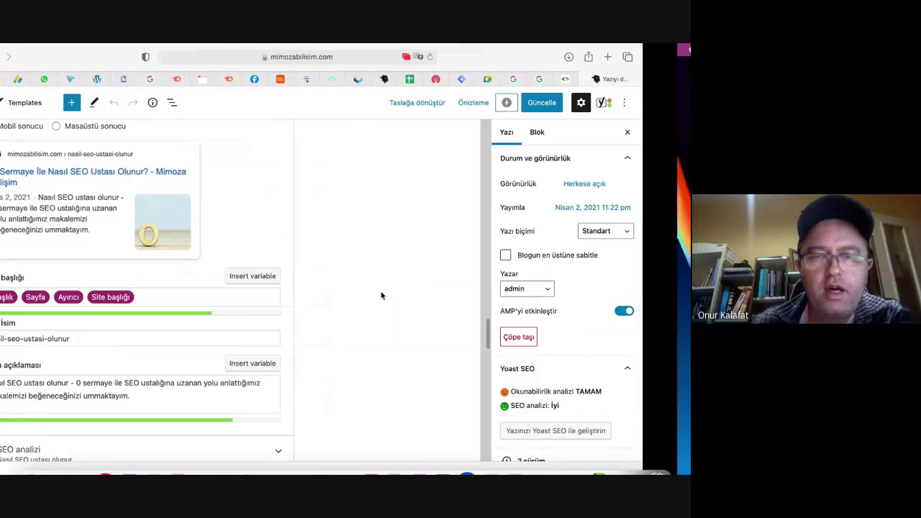
key(ctrl+Right)
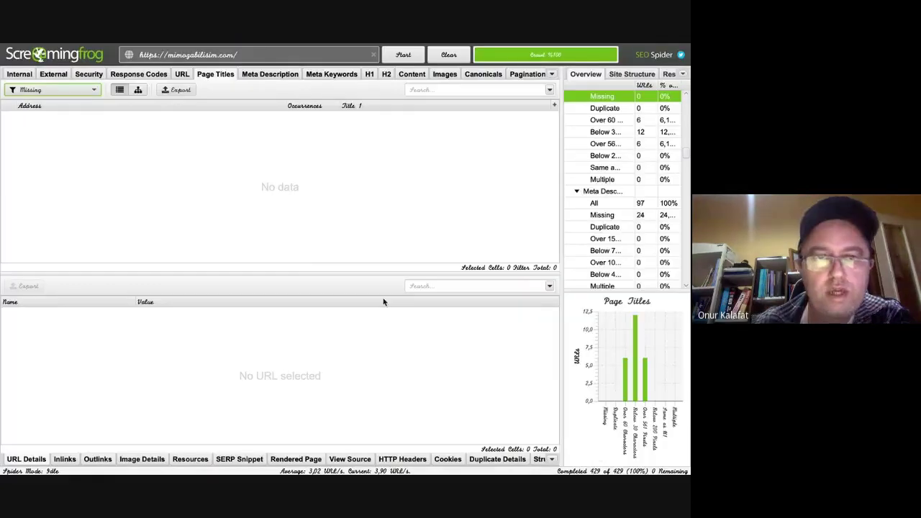
click(92, 91)
click(70, 135)
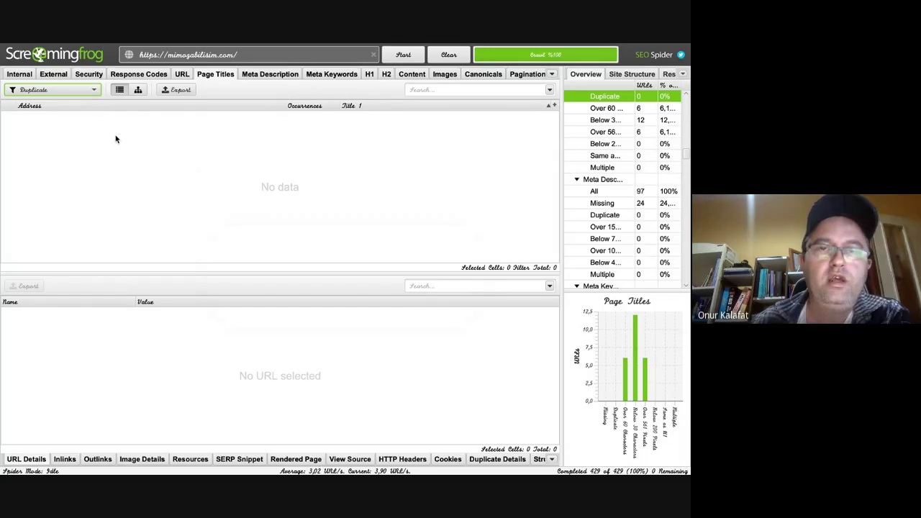
Filter the page titles by Over 60 Characters and check their length and pixel width columns.
click(92, 89)
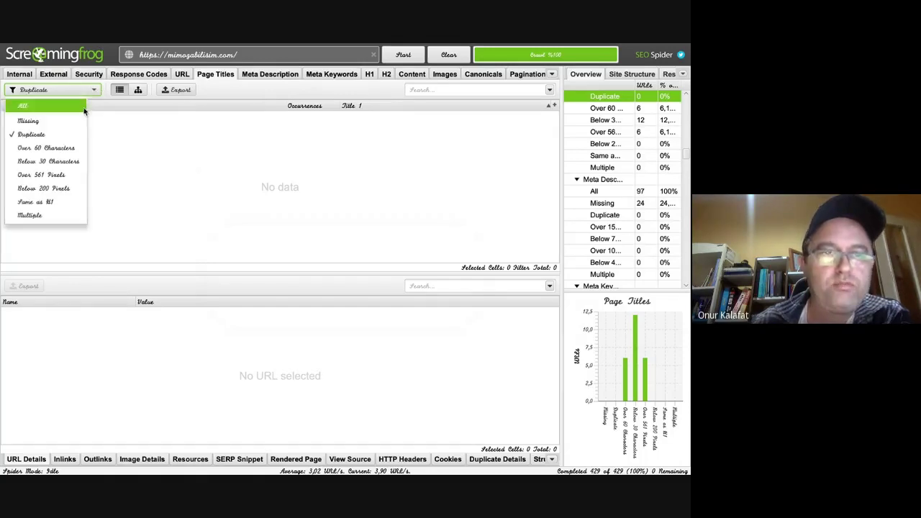
click(69, 150)
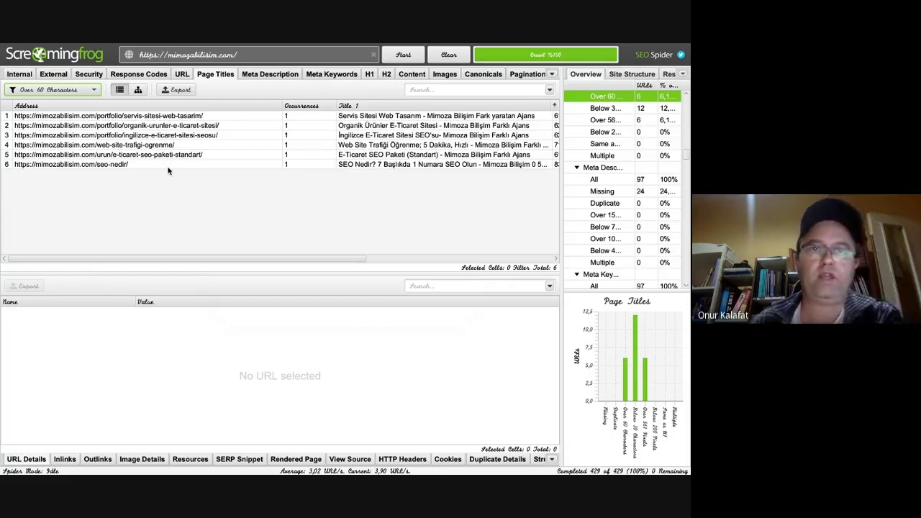
scroll(231, 160, right, 5)
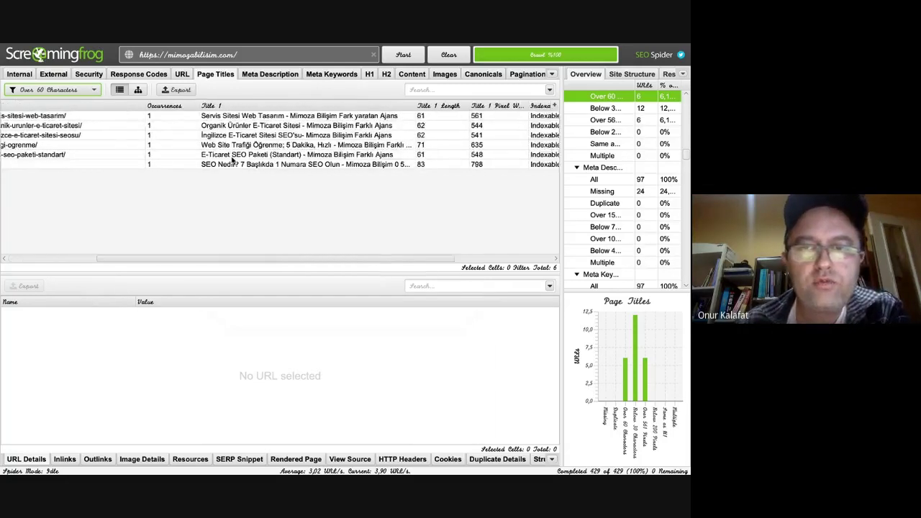
scroll(232, 161, right, 2)
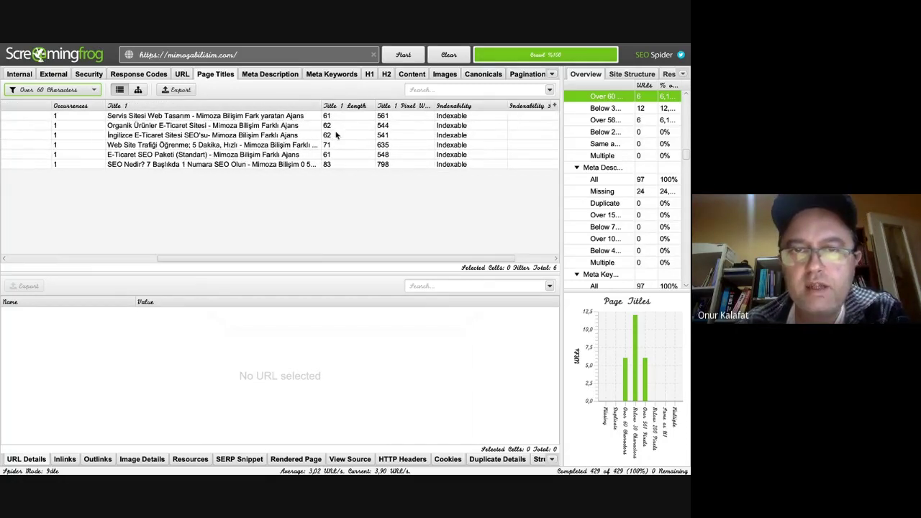
Sort the filtered page titles by Title 1 Length from longest to shortest and check which addresses they belong to.
click(337, 108)
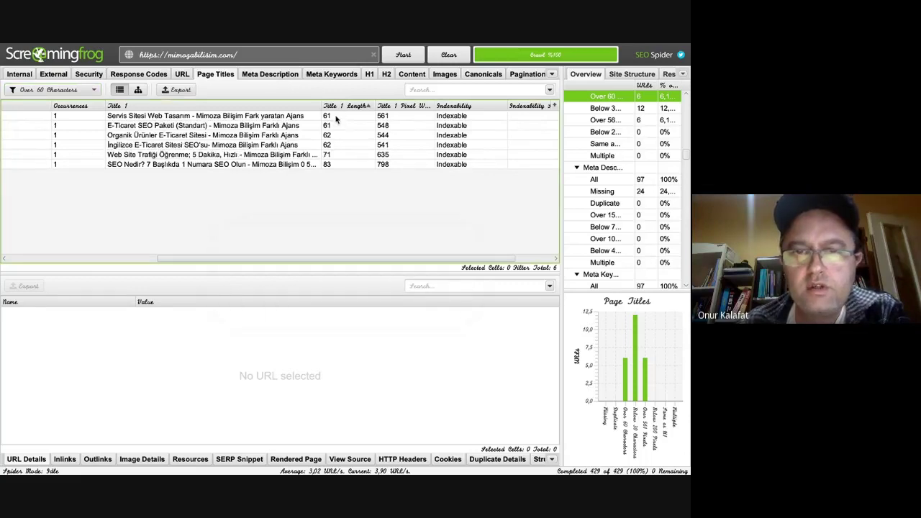
click(337, 106)
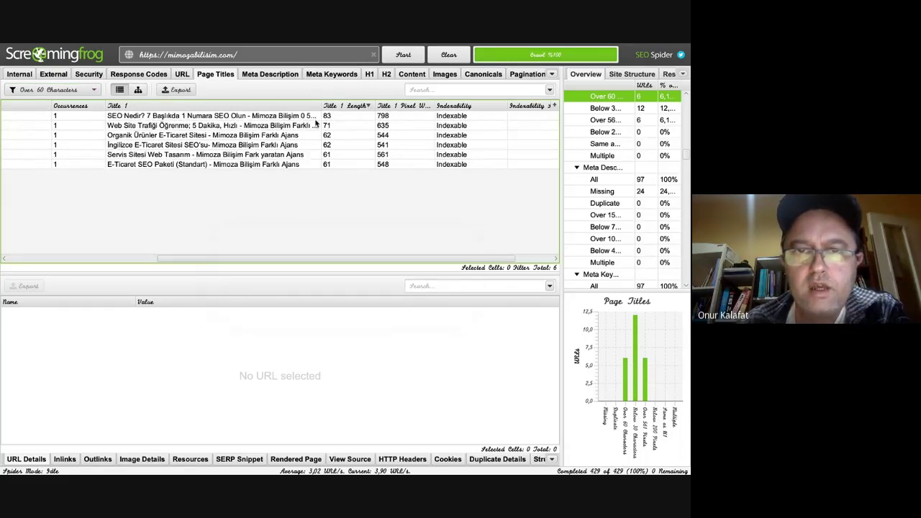
scroll(315, 123, left, 6)
scroll(313, 122, left, 4)
scroll(313, 122, right, 5)
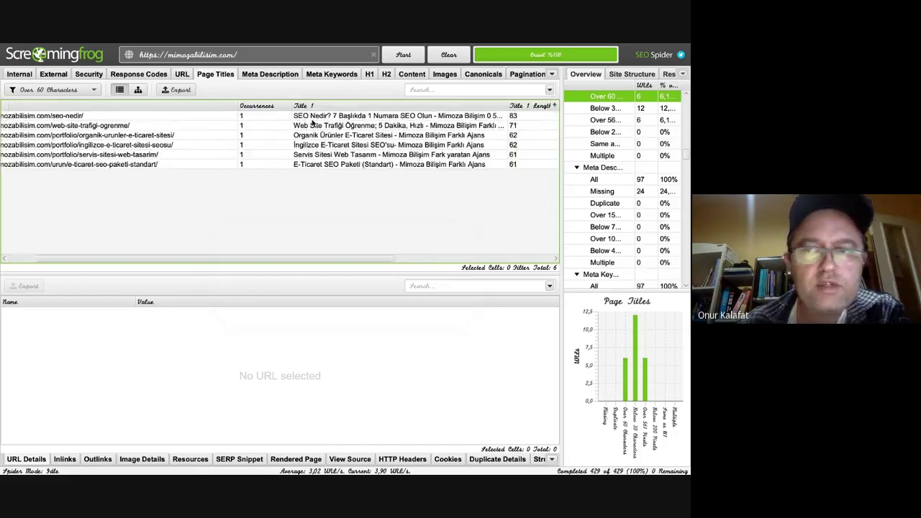
scroll(313, 122, left, 5)
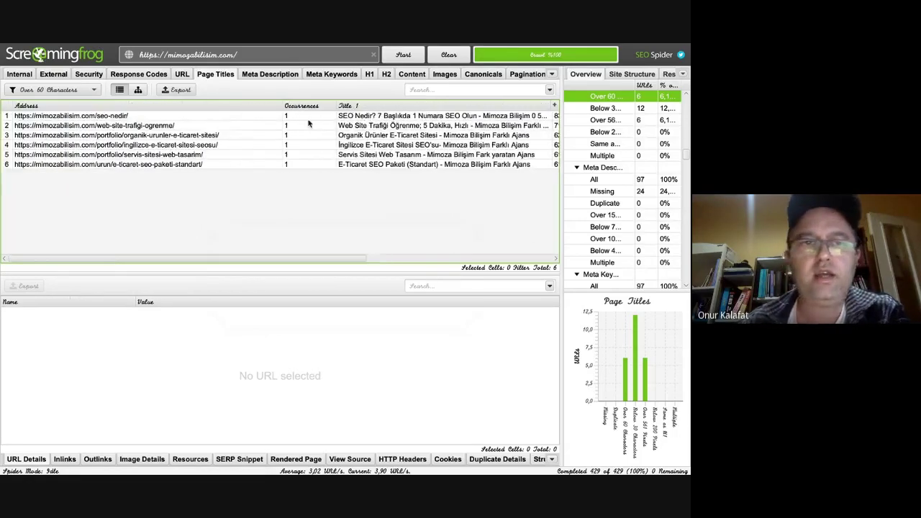
Open the seo-nedir page from the Over 60 Characters results in the browser.
click(127, 113)
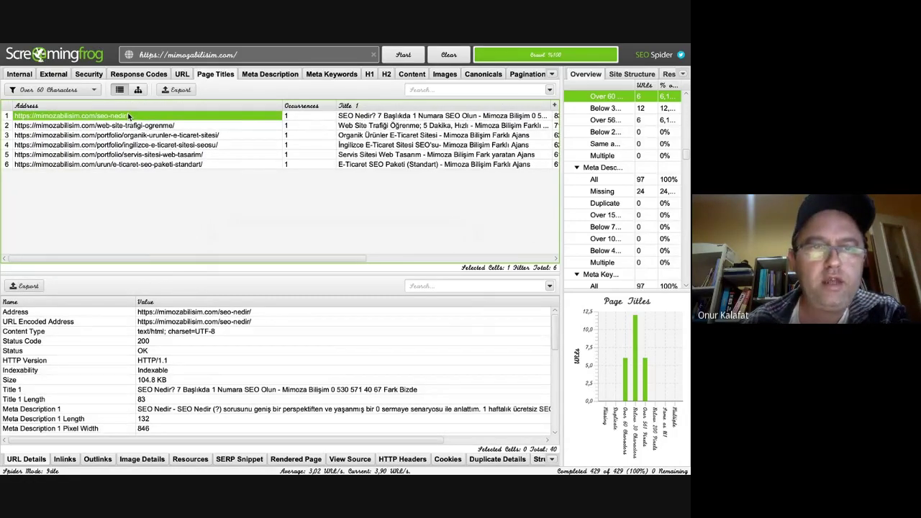
right_click(128, 114)
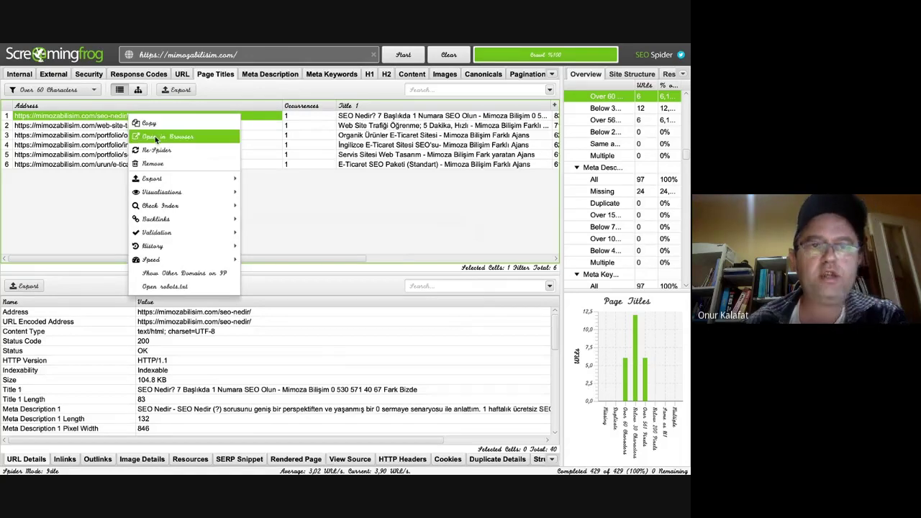
click(154, 137)
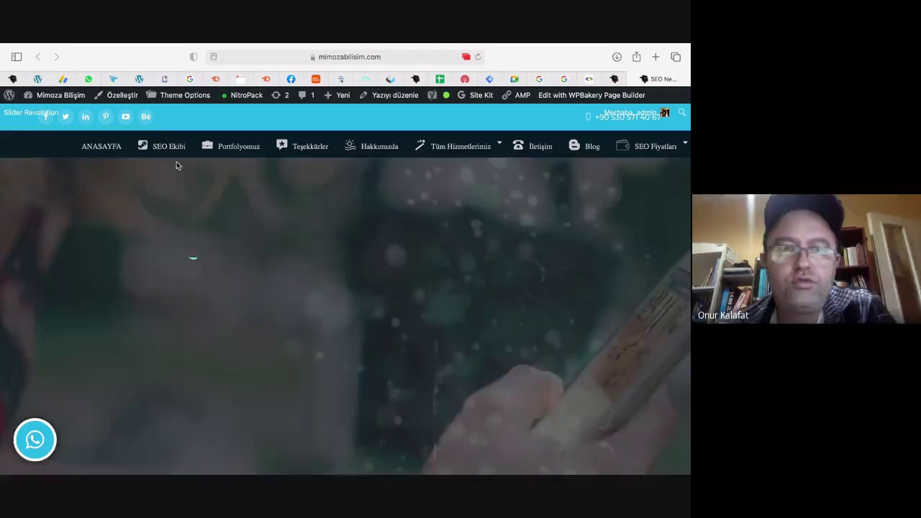
Check the heading of the "SEO Nedir? 7 Başlıkda 1 Numara SEO Olun" page and open the post for editing in WordPress.
scroll(164, 264, down, 5)
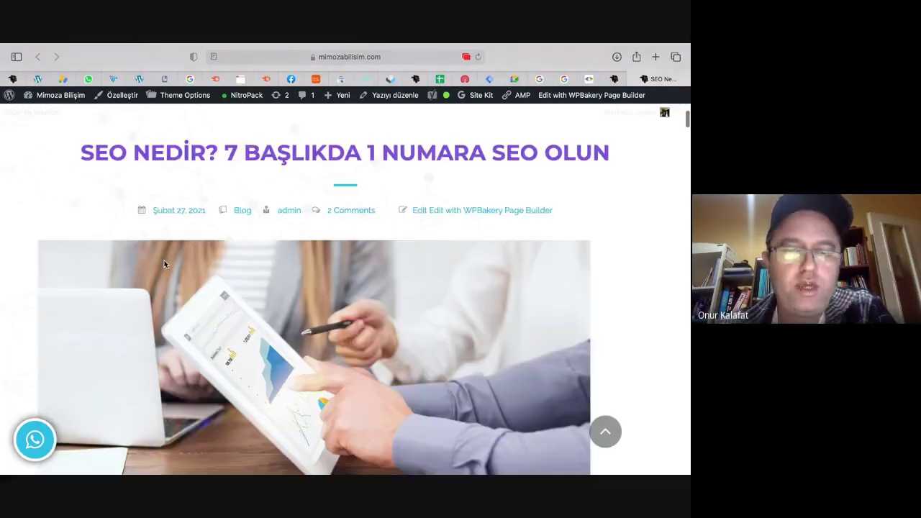
scroll(237, 245, up, 10)
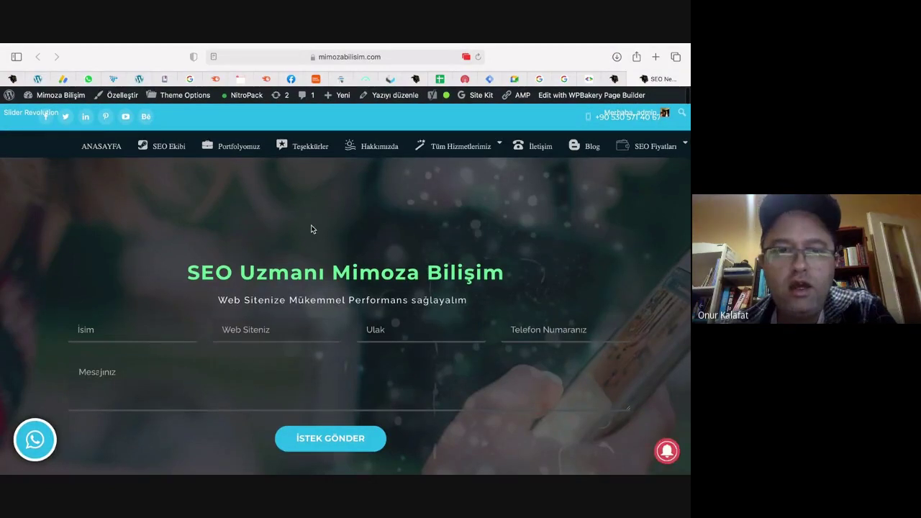
scroll(311, 224, down, 5)
scroll(311, 229, down, 4)
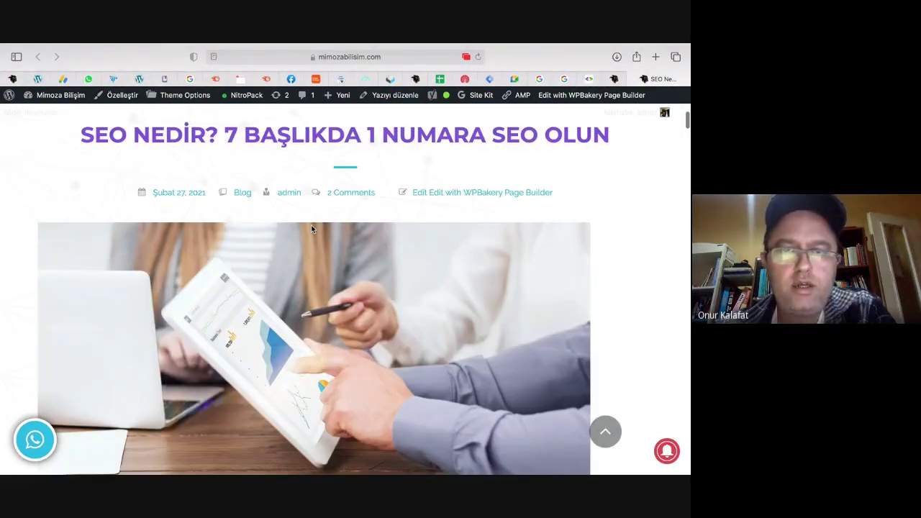
scroll(310, 225, up, 10)
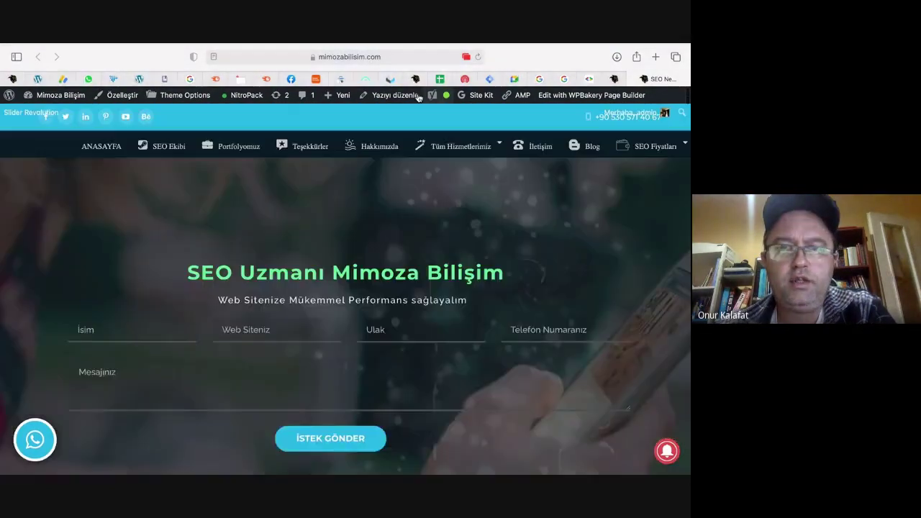
click(403, 96)
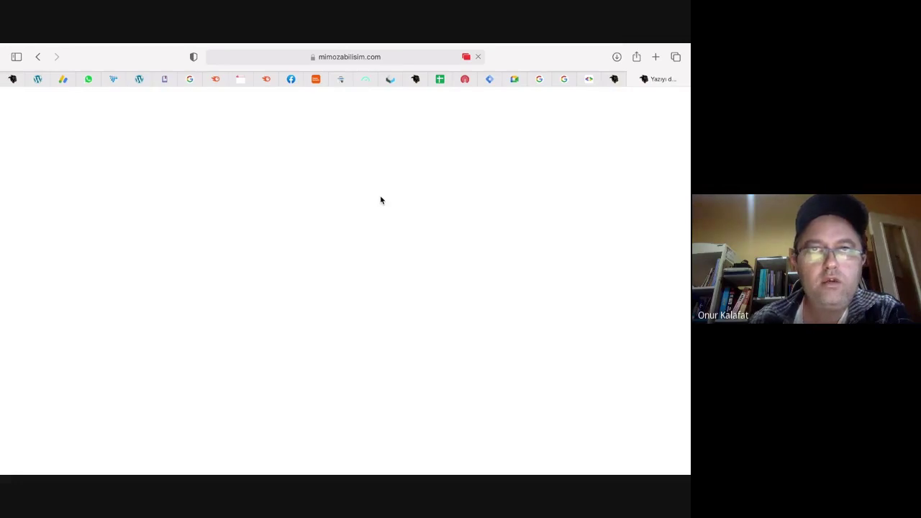
Switch back to Screaming Frog and filter the page titles by Below 30 Characters.
key(super+Tab)
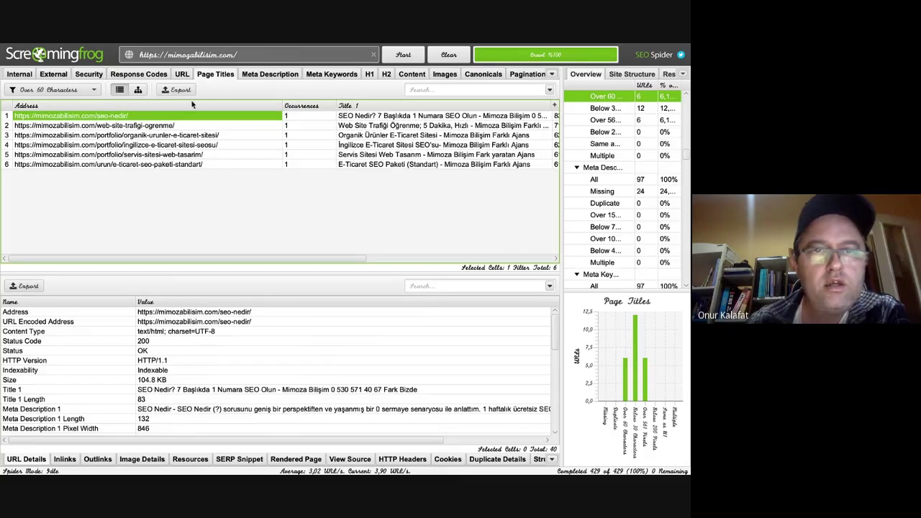
click(96, 91)
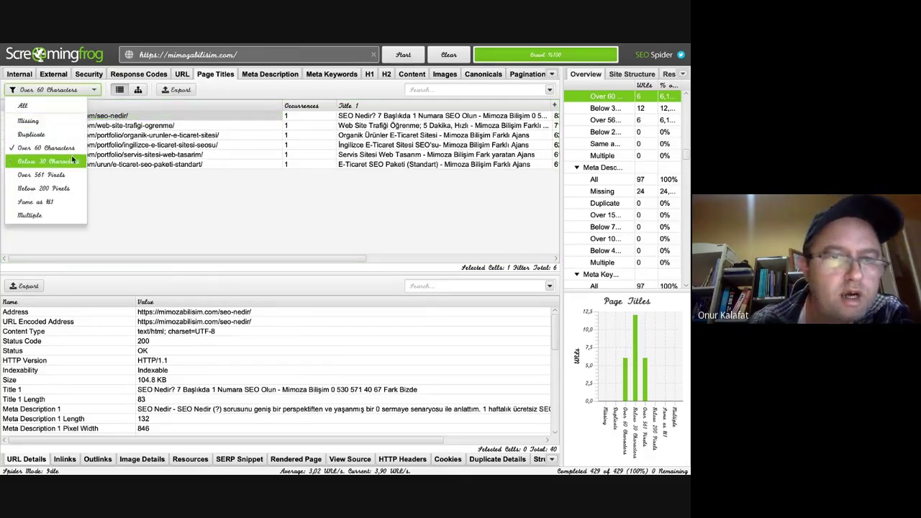
key(Escape)
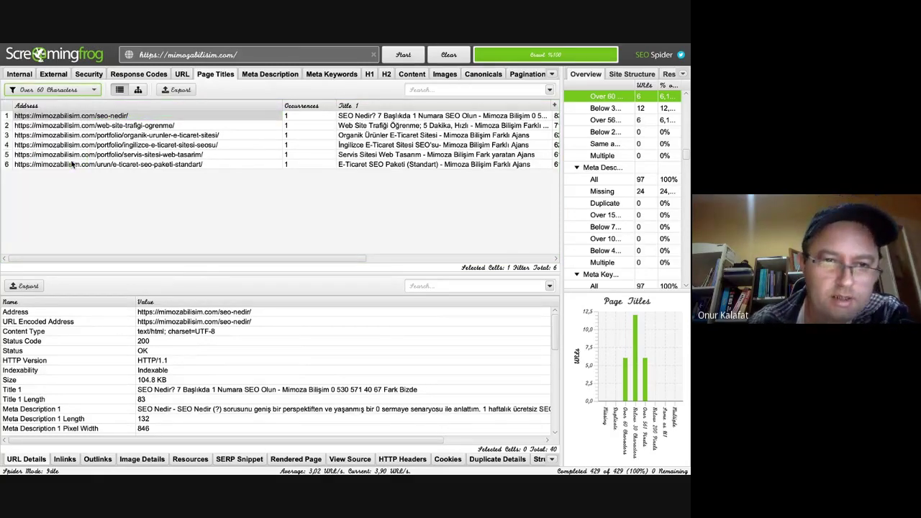
key(Down)
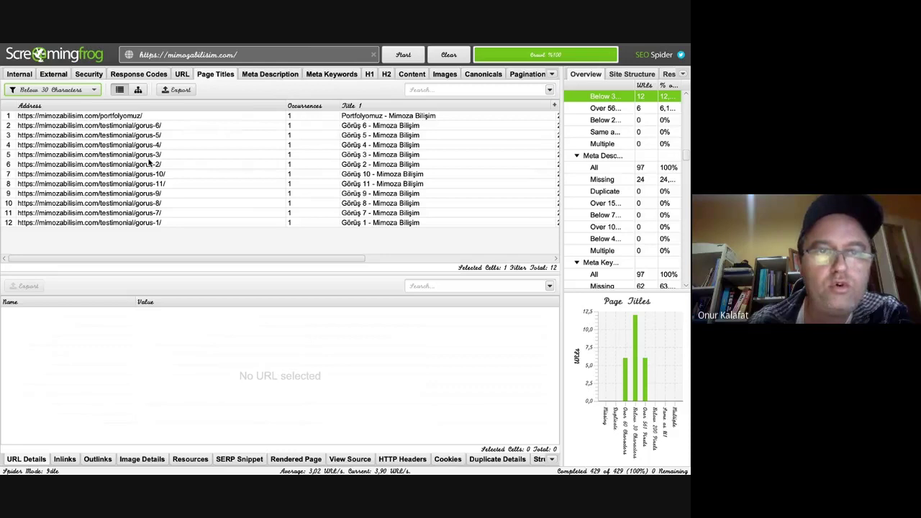
Open the portfolyomuz page from the Below 30 Characters results in the browser.
click(124, 118)
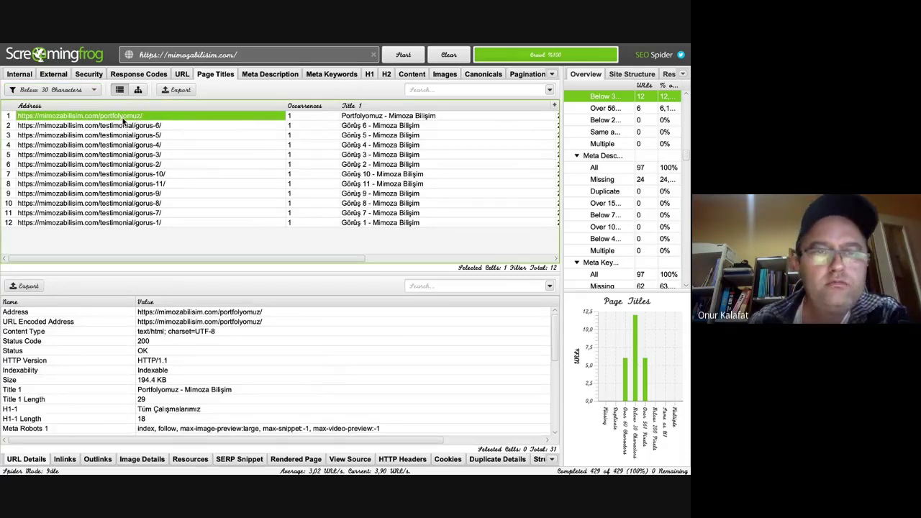
right_click(123, 119)
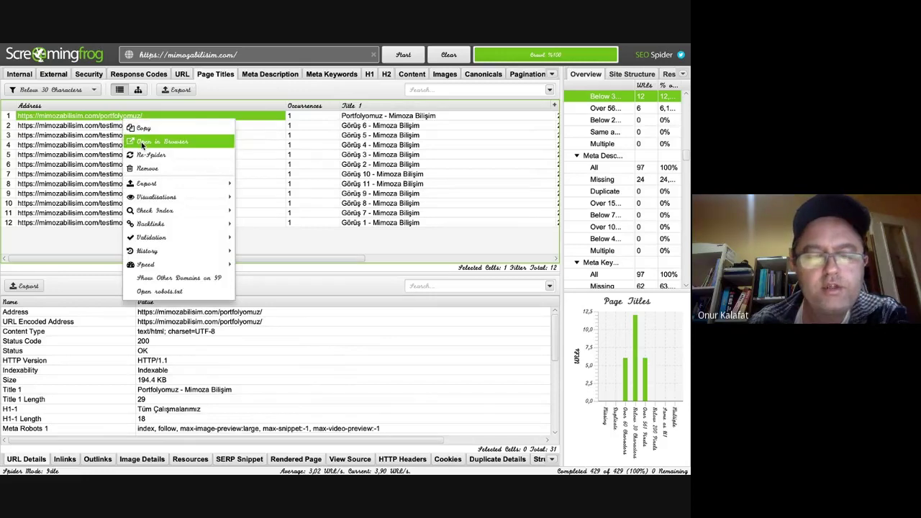
click(142, 143)
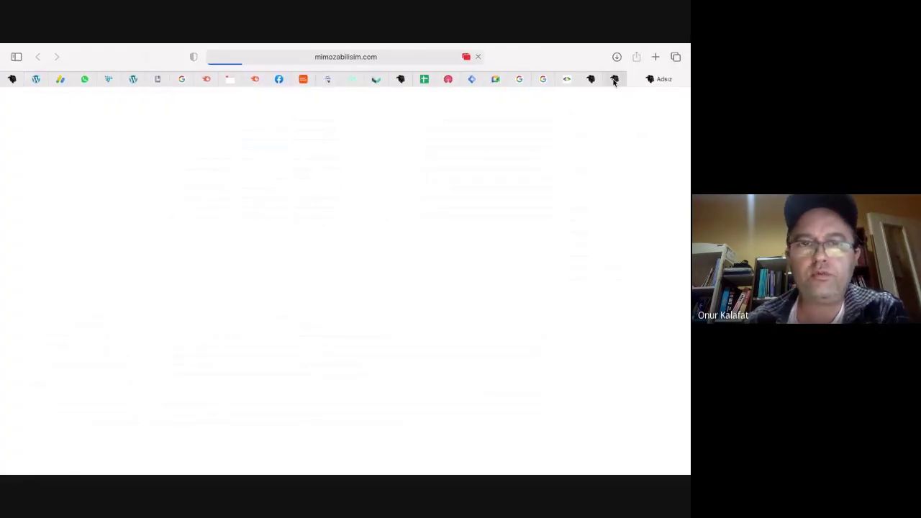
Remove the phone number, the words "Fark Bizde" and the Site başlığı variable from the SEO Nedir post's Yoast SEO title.
scroll(357, 261, down, 1)
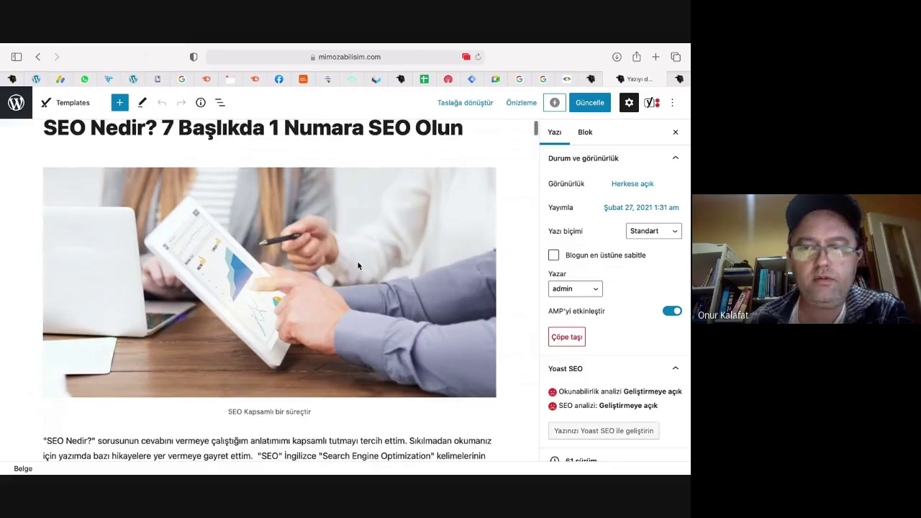
scroll(357, 265, down, 20)
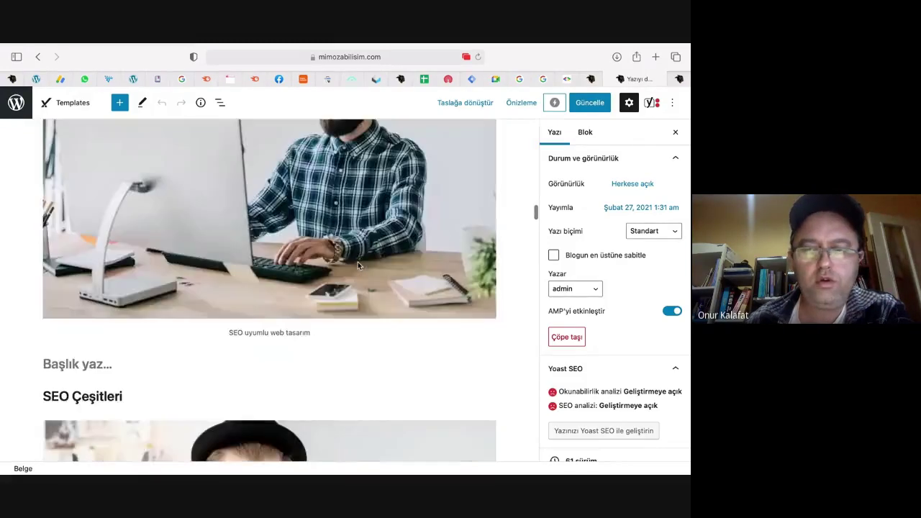
scroll(358, 266, down, 20)
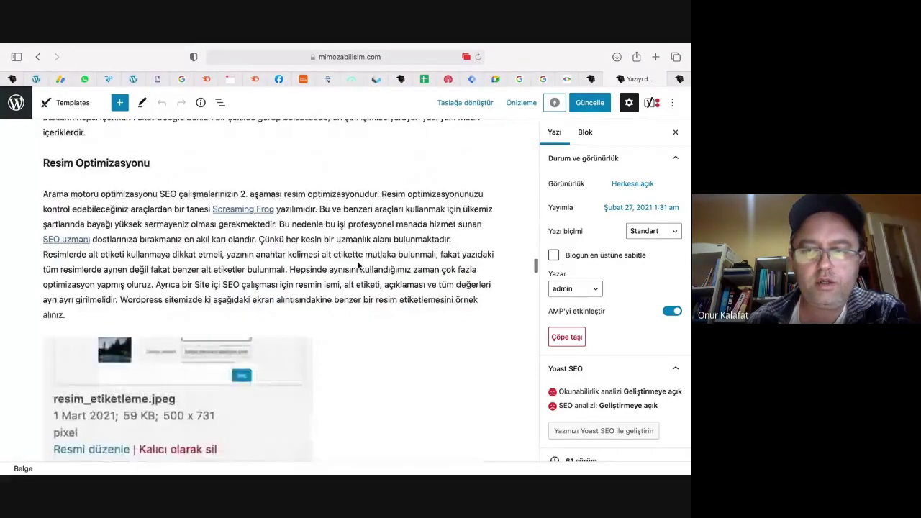
scroll(357, 265, down, 10)
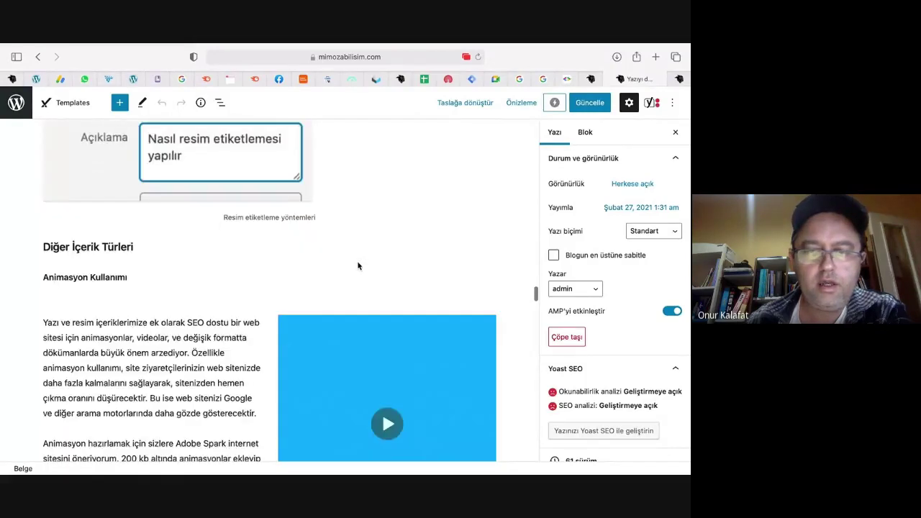
scroll(357, 266, down, 20)
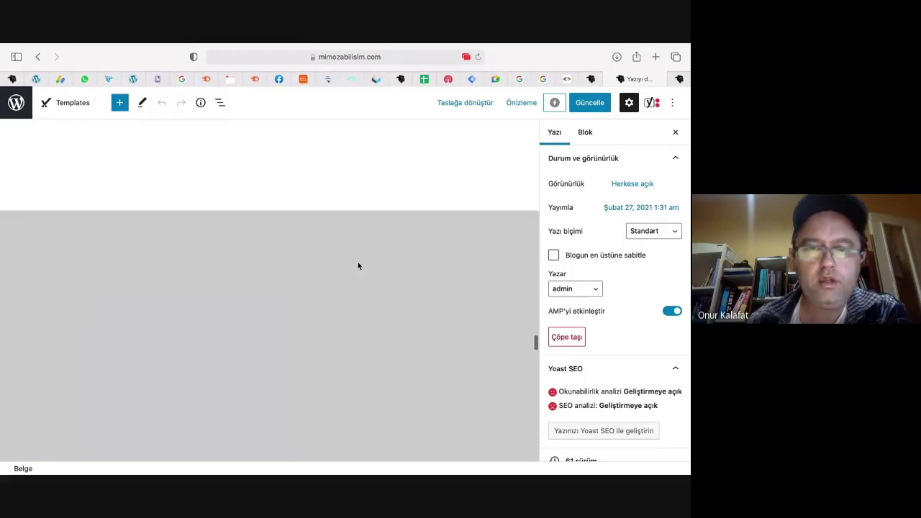
scroll(357, 266, down, 10)
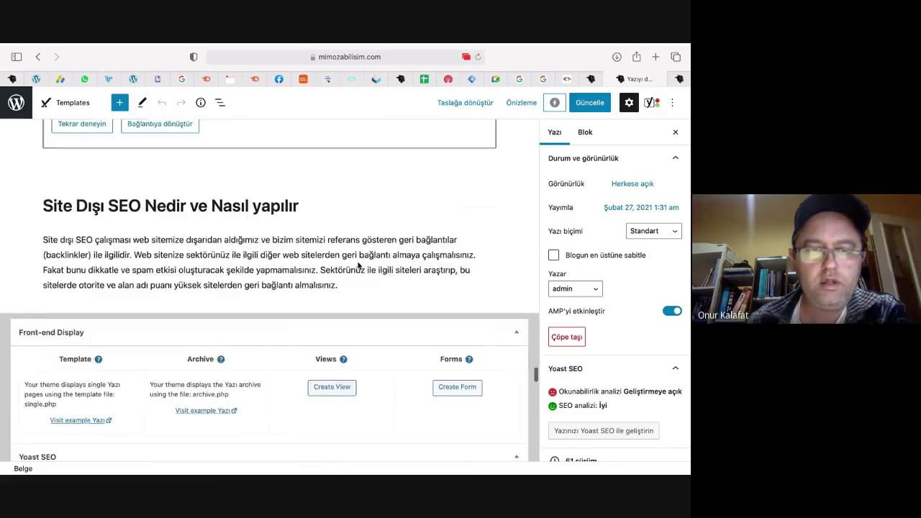
scroll(358, 266, down, 6)
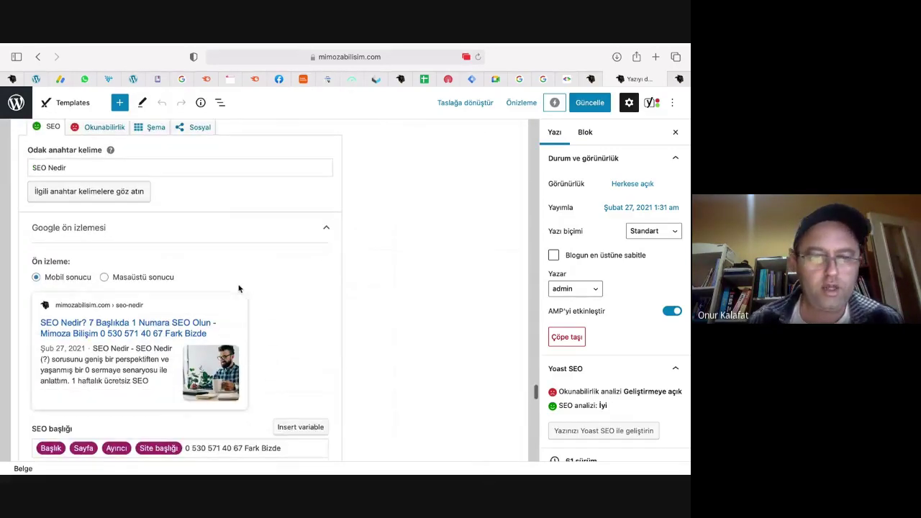
scroll(342, 308, down, 2)
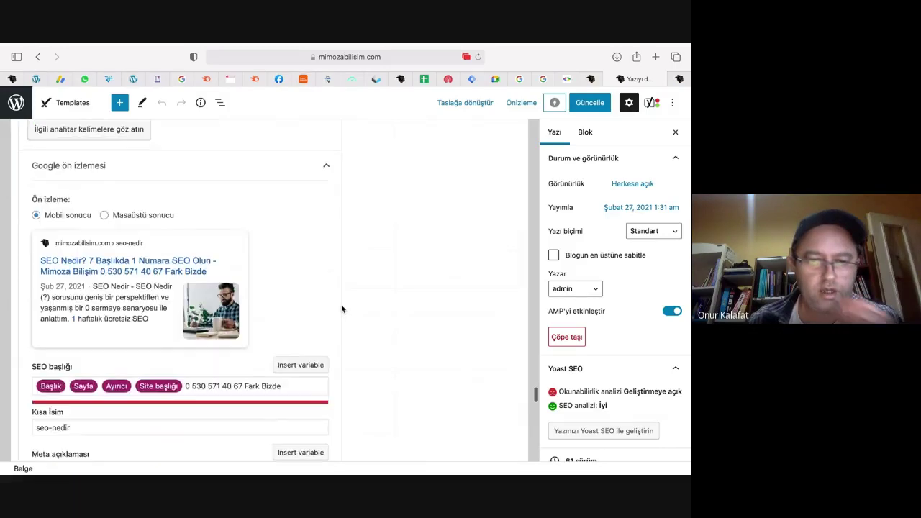
click(285, 385)
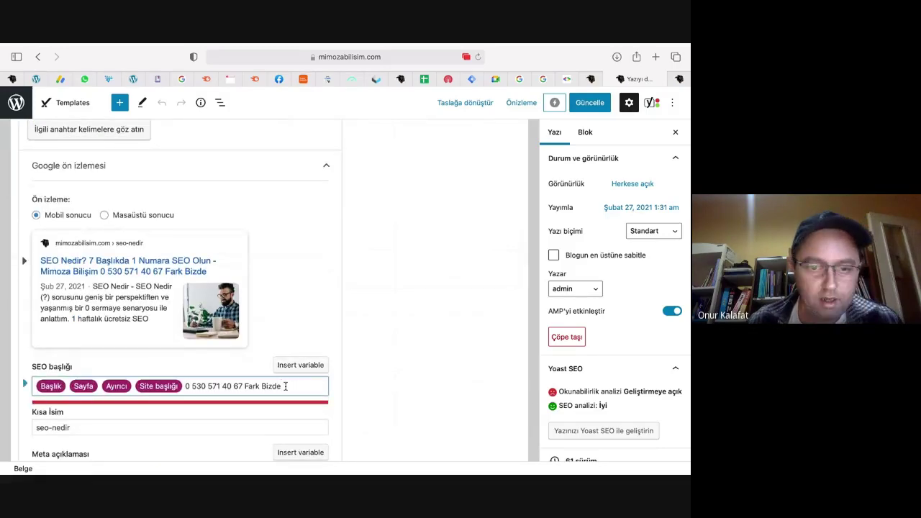
key(BackSpace)
key(BackSpace)
key(BackSpace)
key(BackSpace)
key(BackSpace)
key(BackSpace)
key(BackSpace)
key(BackSpace)
key(BackSpace)
key(BackSpace)
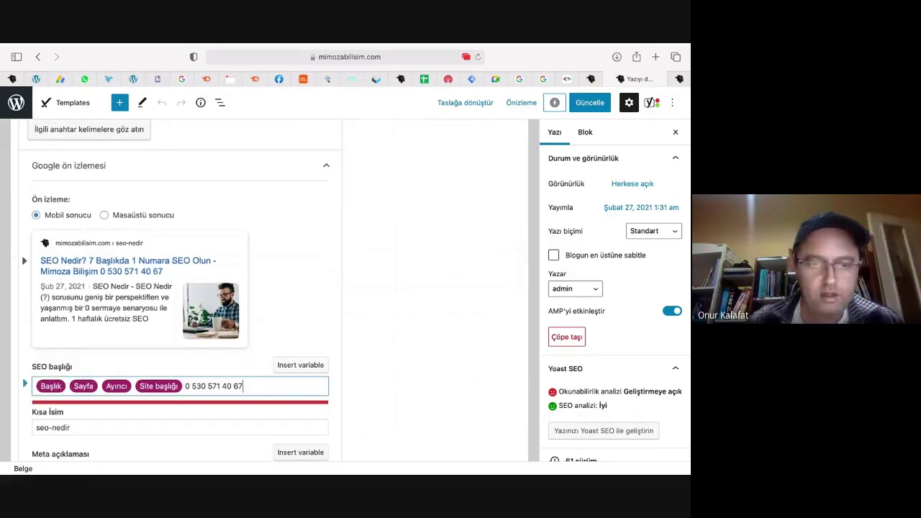
key(BackSpace)
key(BackSpace)
key(BackSpace)
key(BackSpace)
key(BackSpace)
key(BackSpace)
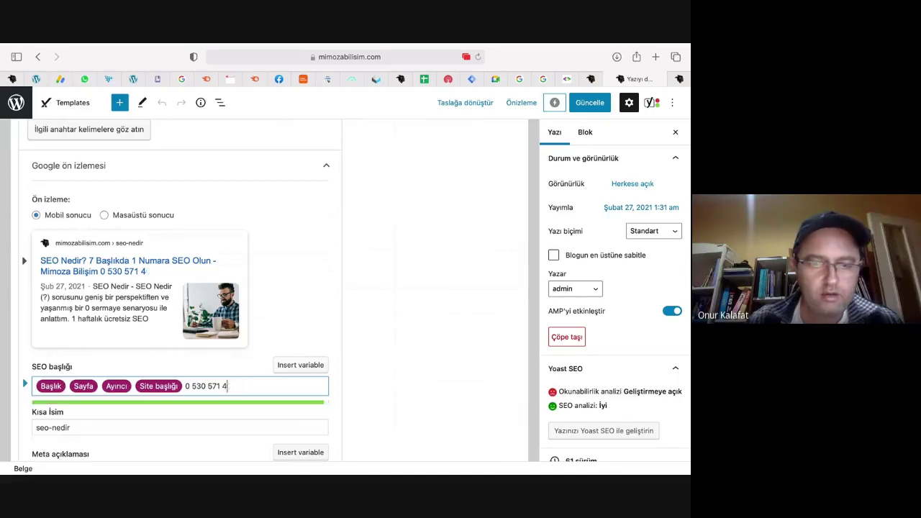
key(BackSpace)
key(BackSpace)
key(BackSpace)
key(BackSpace)
key(BackSpace)
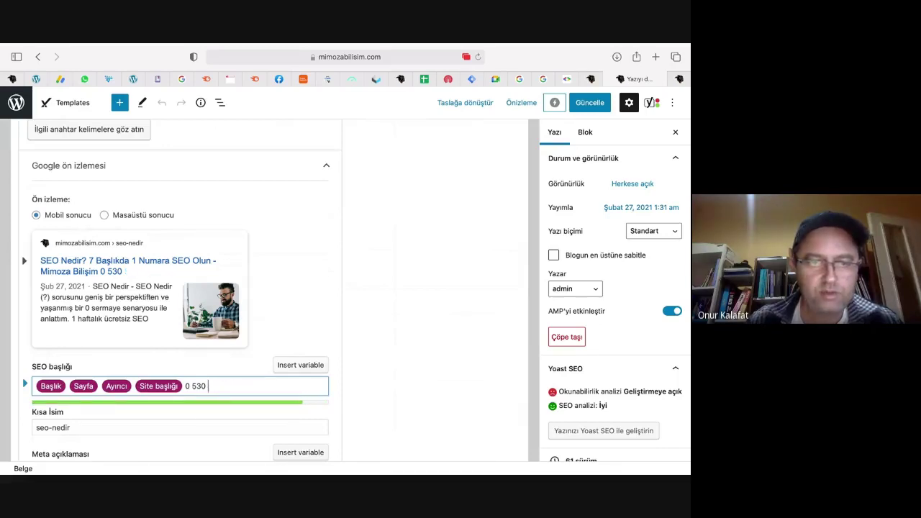
key(BackSpace)
key(BackSpace)
key(BackSpace)
key(BackSpace)
key(BackSpace)
key(BackSpace)
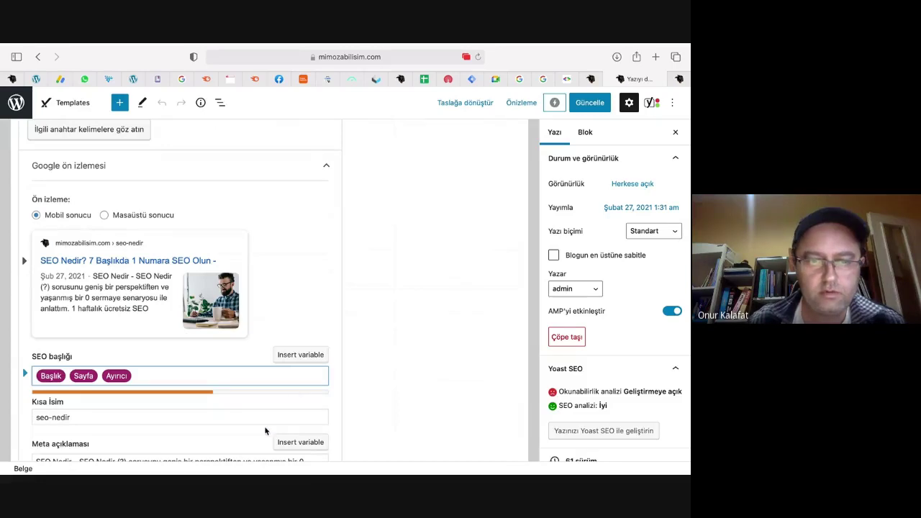
Add "Mimoza Bilişim" after the Ayırıcı variable in the post's SEO title.
scroll(223, 367, up, 5)
scroll(390, 388, down, 5)
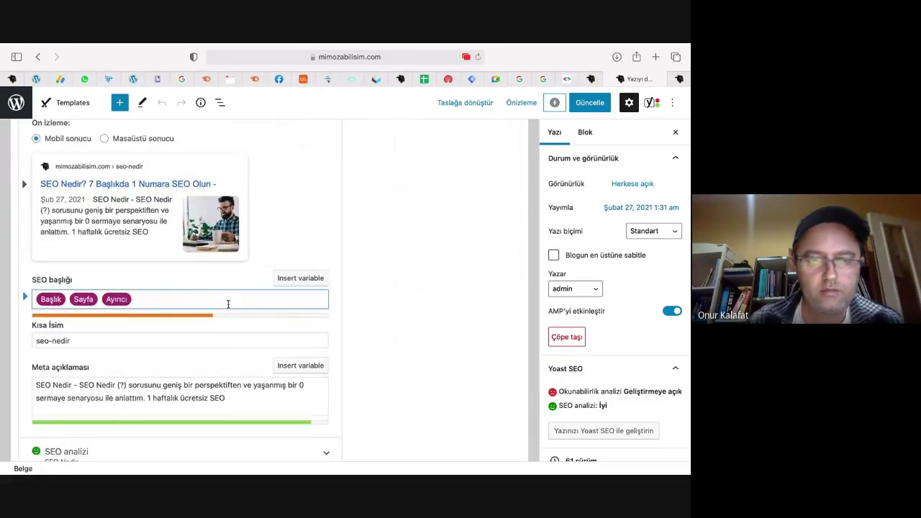
text(M)
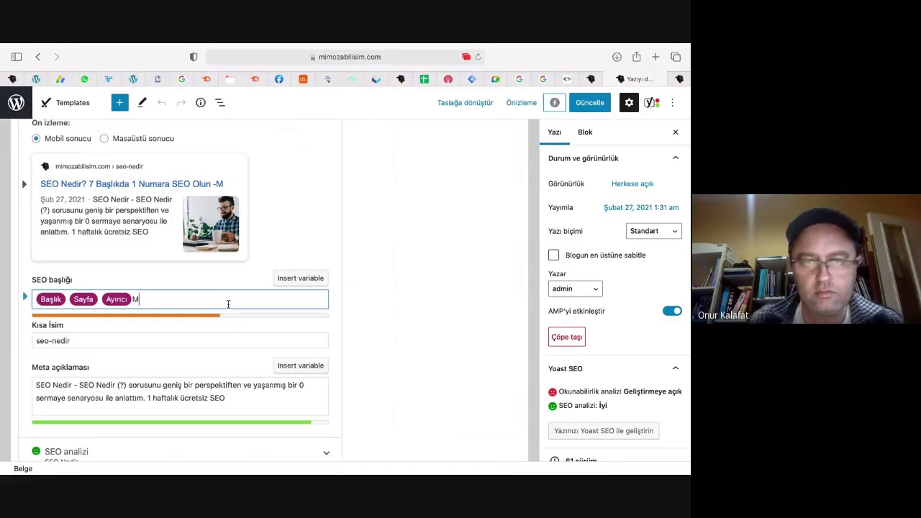
scroll(228, 303, up, 2)
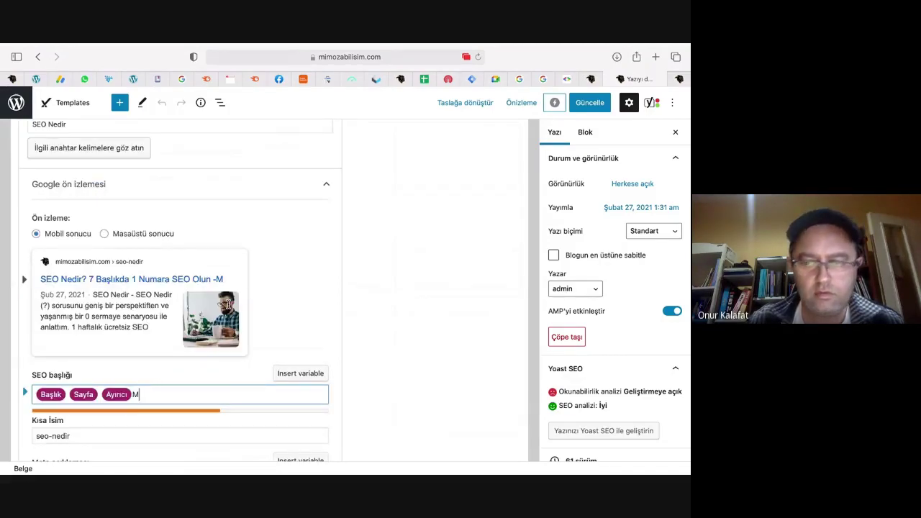
key(BackSpace)
text(Mi)
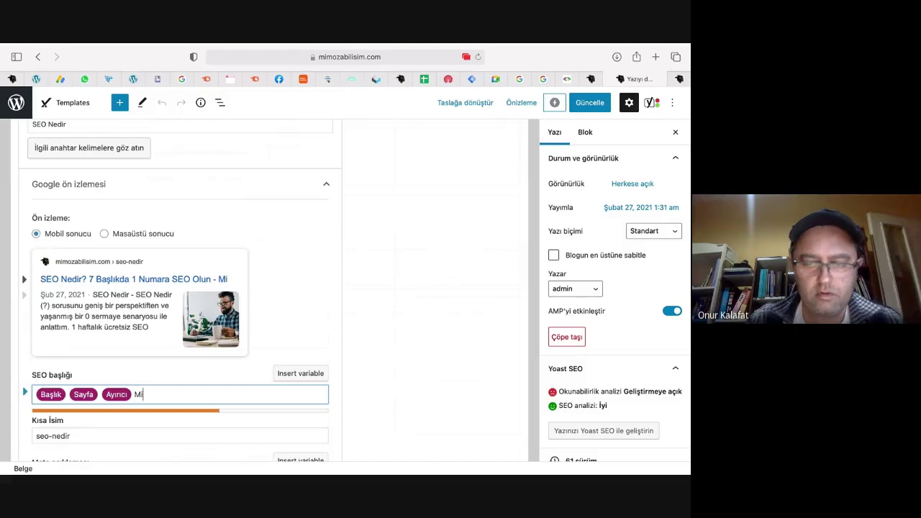
text(moza Bilişim)
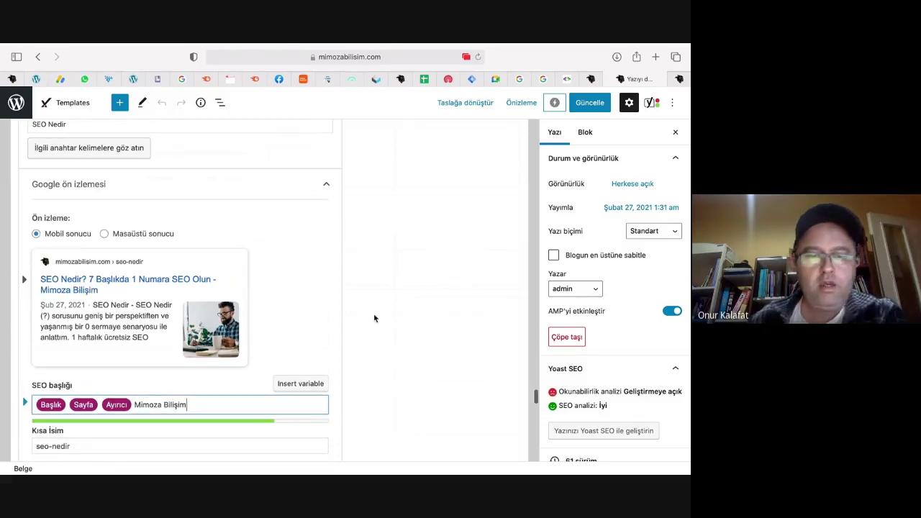
Look over the remaining Yoast SEO fields and publish the update to the SEO Nedir post.
scroll(373, 318, down, 5)
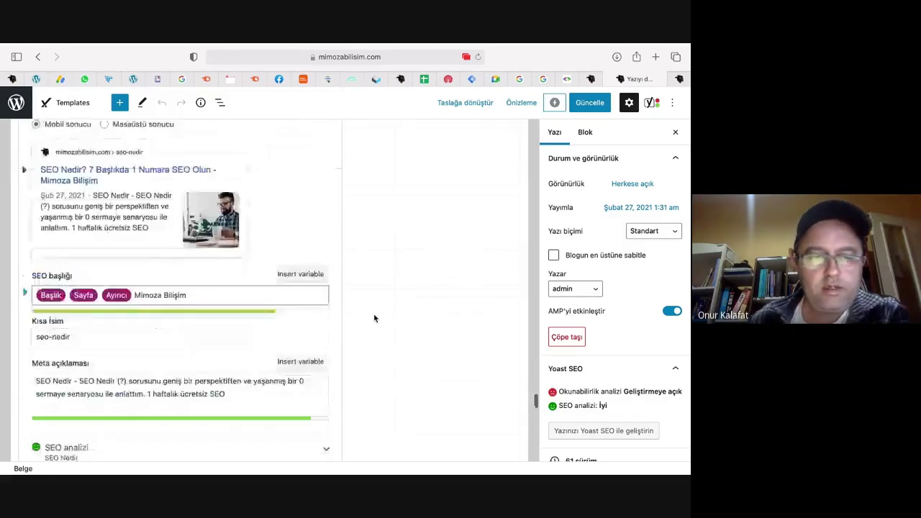
scroll(374, 318, down, 6)
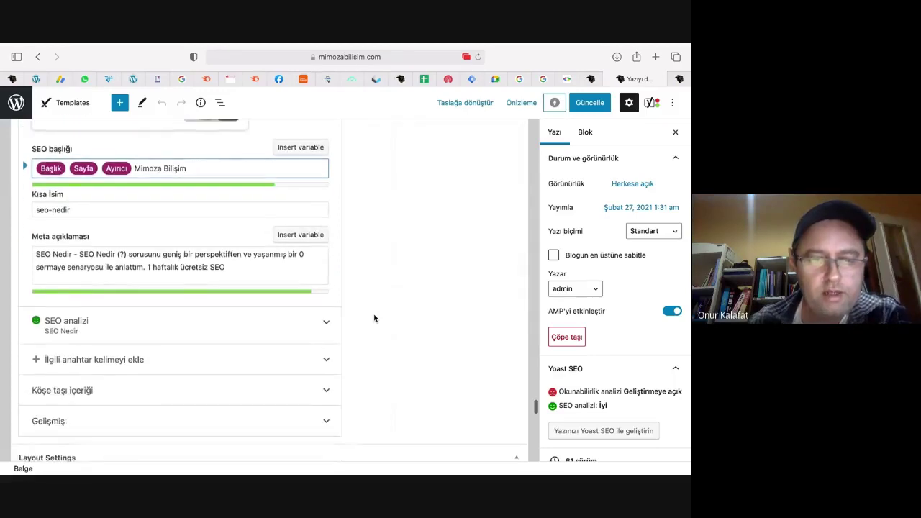
scroll(373, 318, up, 5)
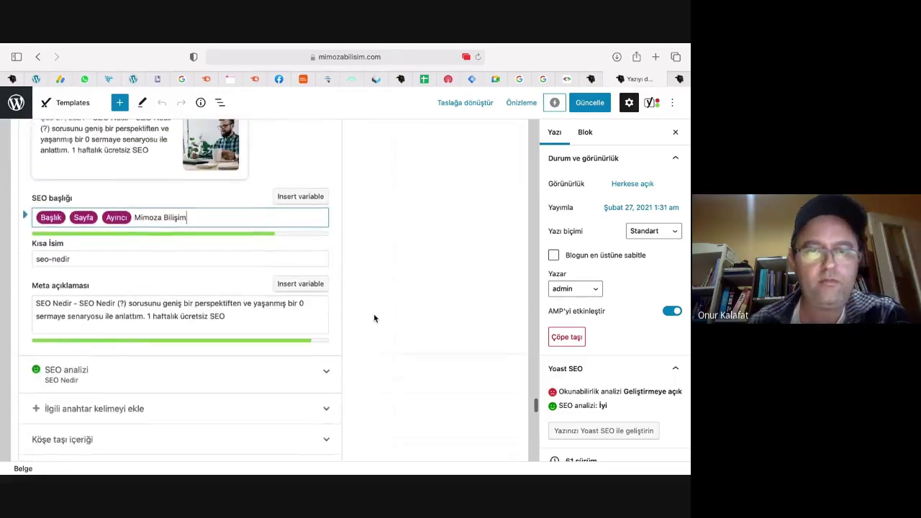
click(587, 105)
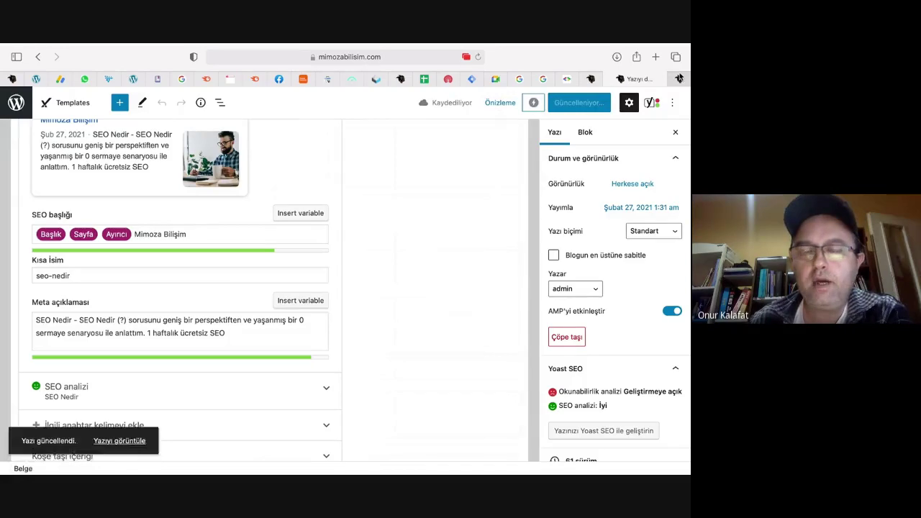
Switch to the already opened Portfolyomuz page, look it over and open it for editing in WordPress.
click(679, 79)
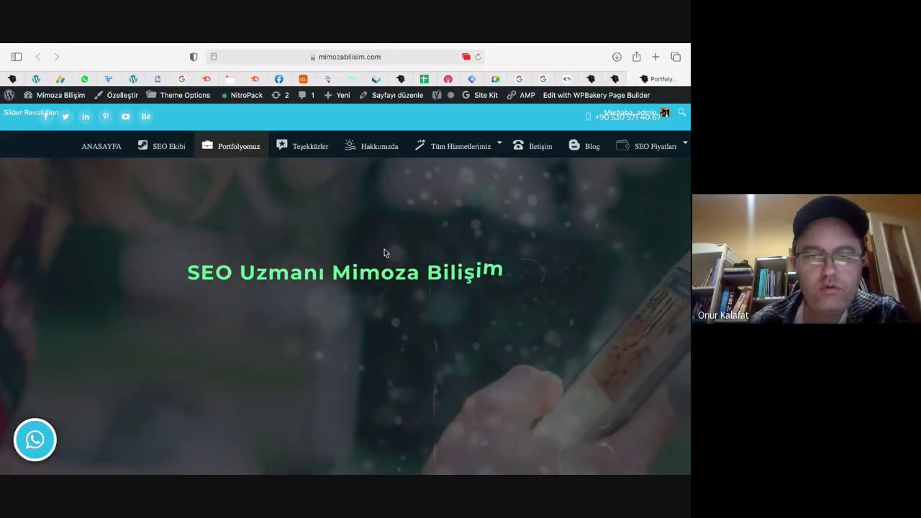
scroll(384, 253, down, 10)
scroll(382, 252, up, 10)
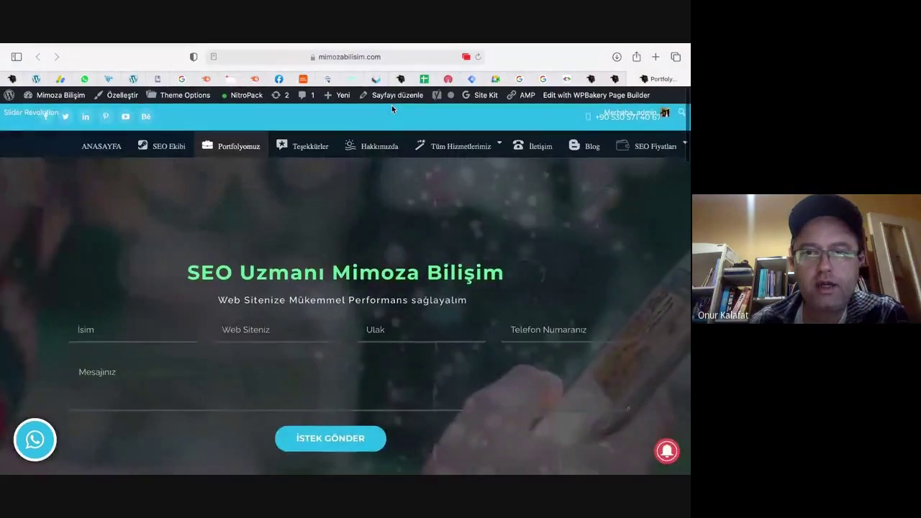
click(391, 95)
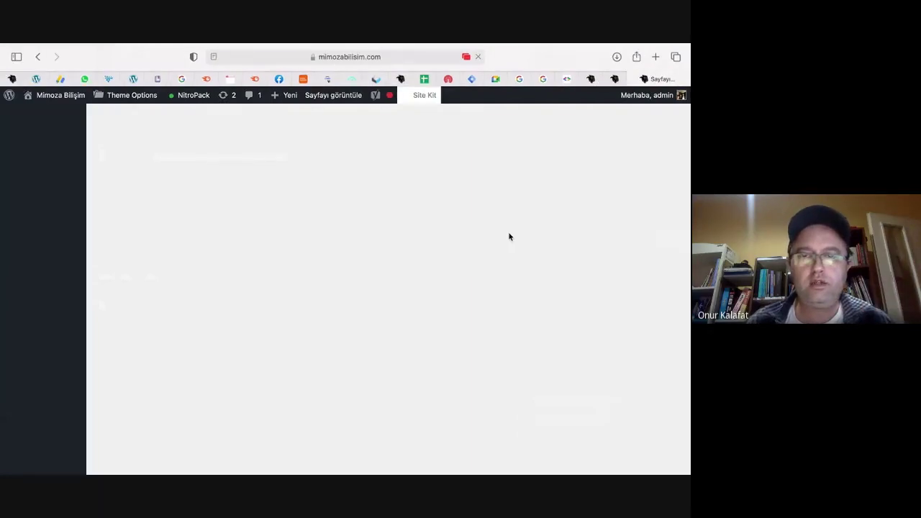
Switch back to Screaming Frog and filter the page titles by Multiple.
key(super+Tab)
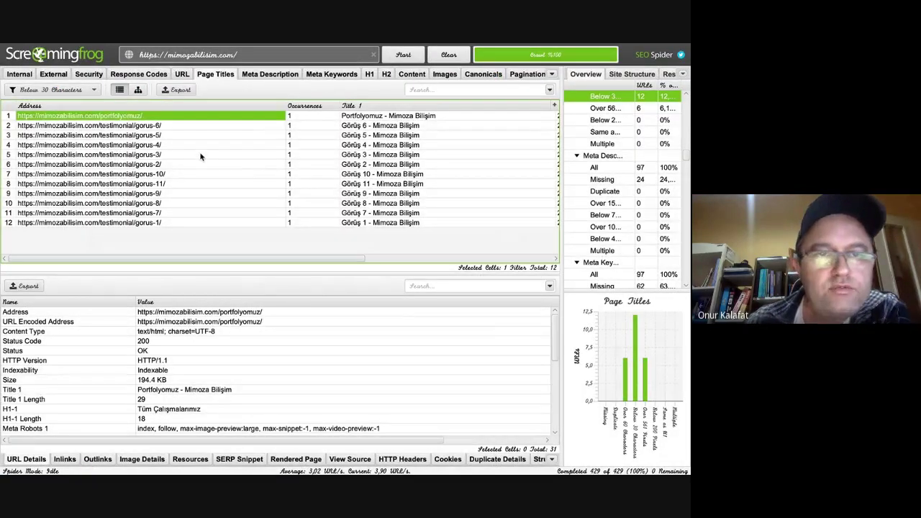
click(92, 90)
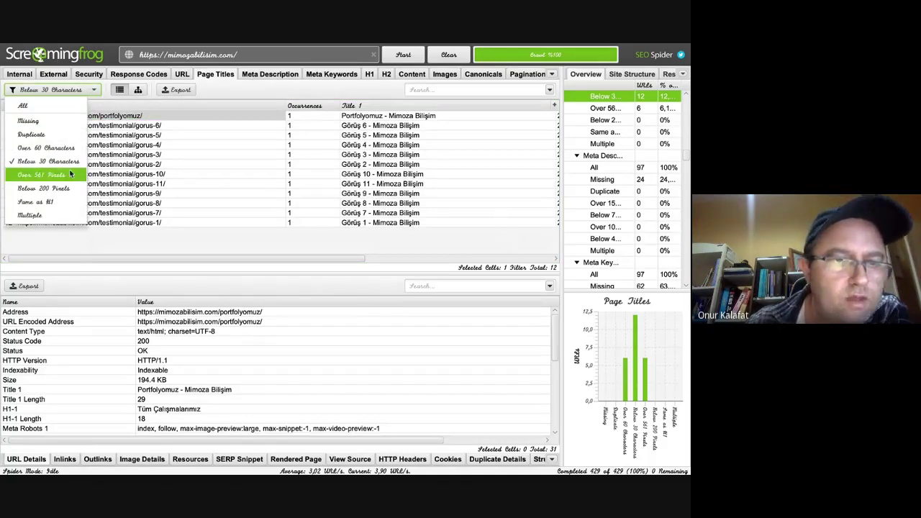
click(59, 214)
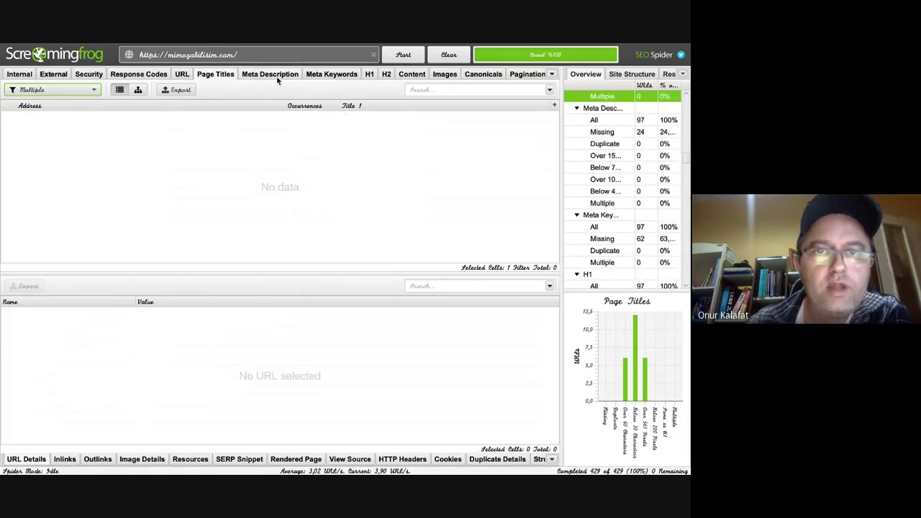
Filter the crawl's meta descriptions by Missing and look through the listed addresses.
click(276, 77)
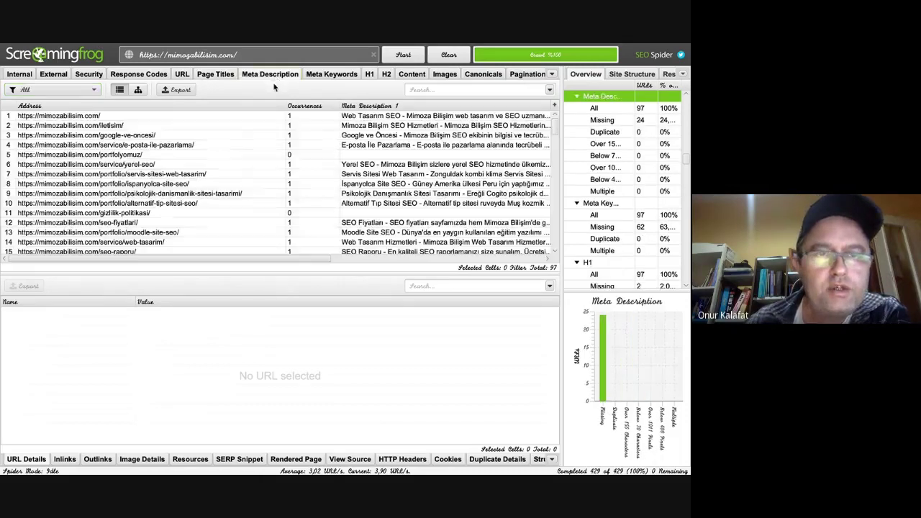
click(94, 90)
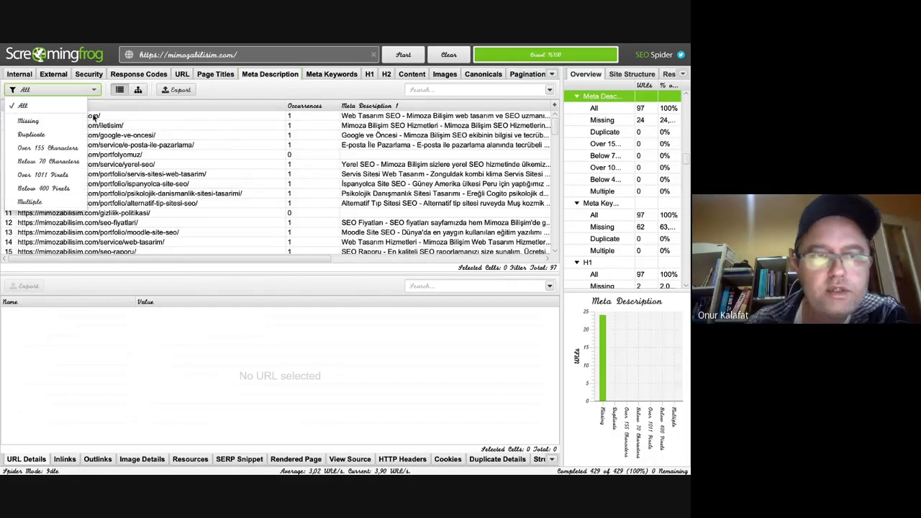
click(66, 122)
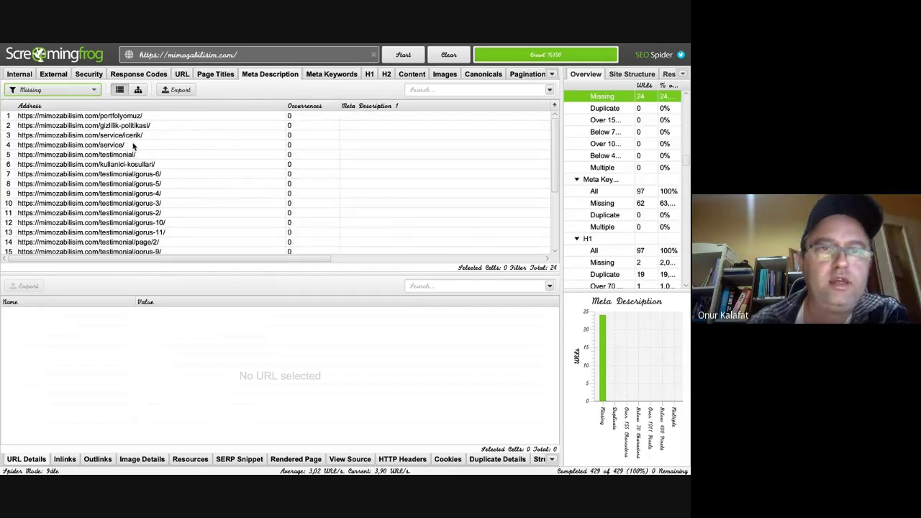
scroll(133, 146, down, 3)
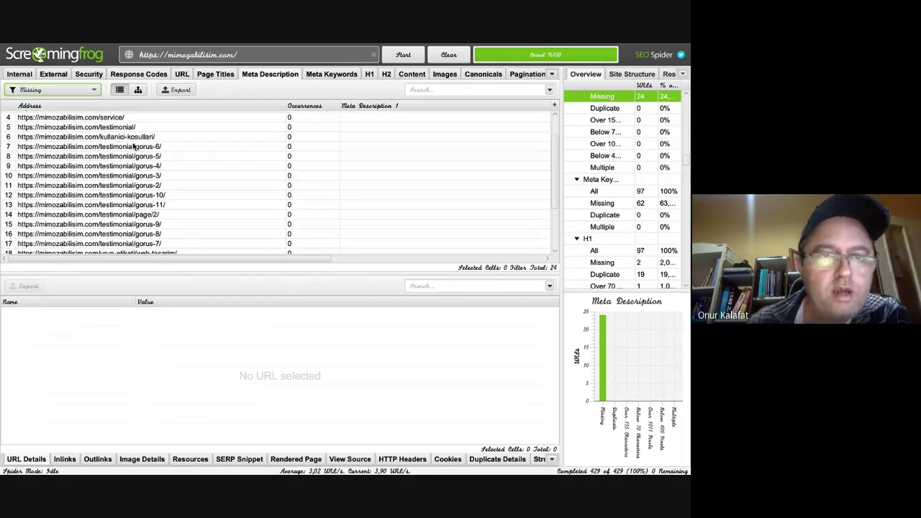
scroll(125, 226, down, 3)
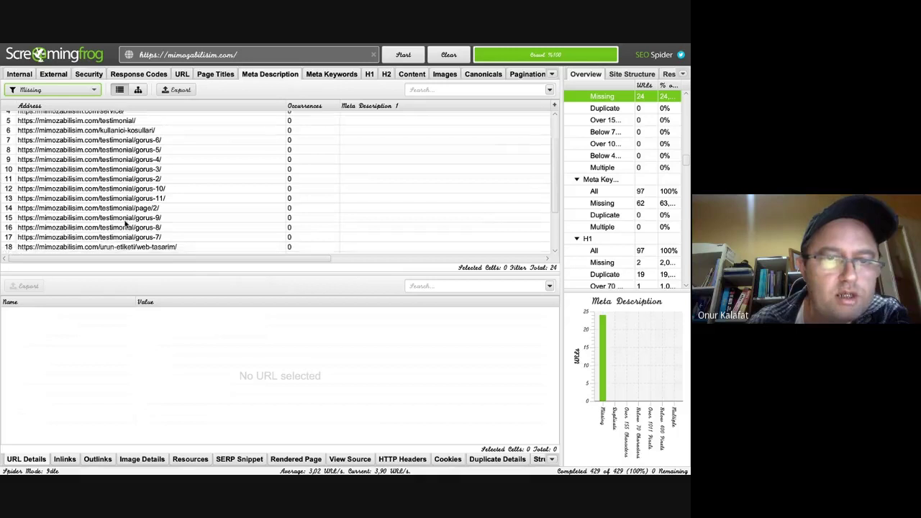
scroll(125, 225, down, 2)
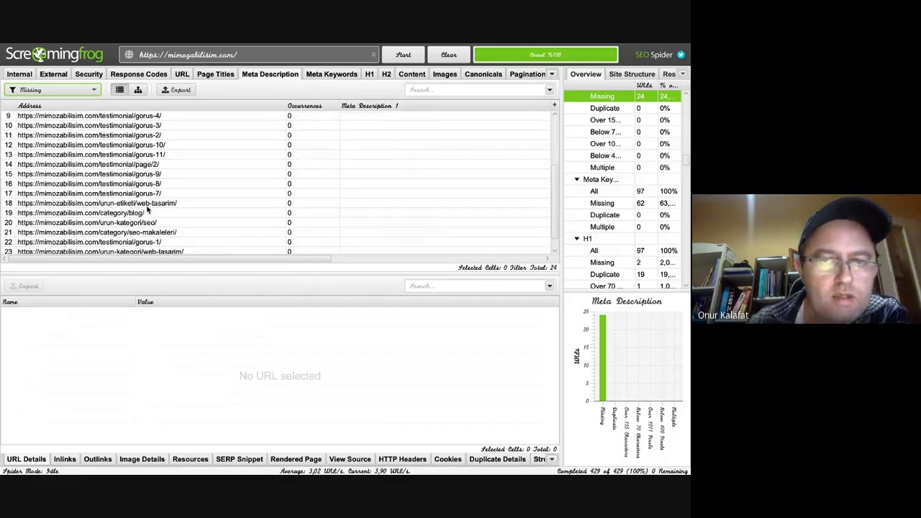
scroll(144, 209, down, 1)
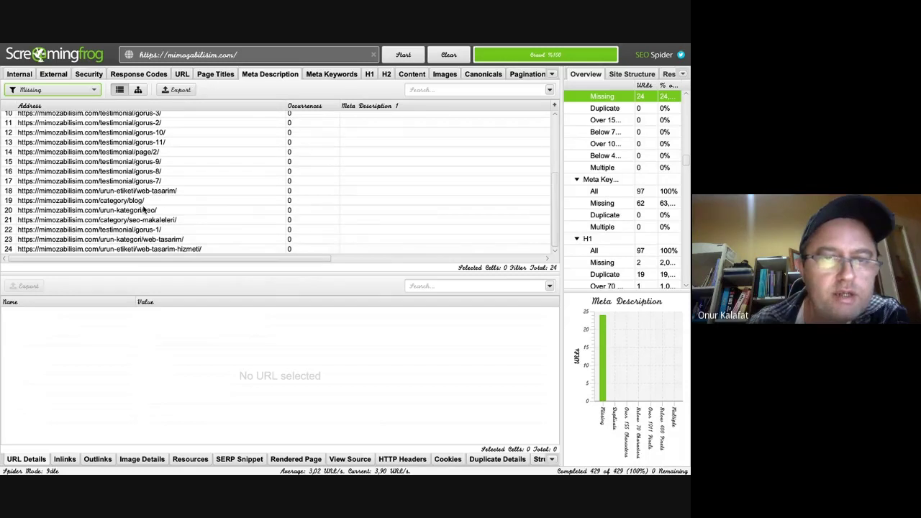
Inspect the URL details of the web-tasarim tag, blog, product SEO and seo-makaleleri category addresses missing meta descriptions.
click(131, 191)
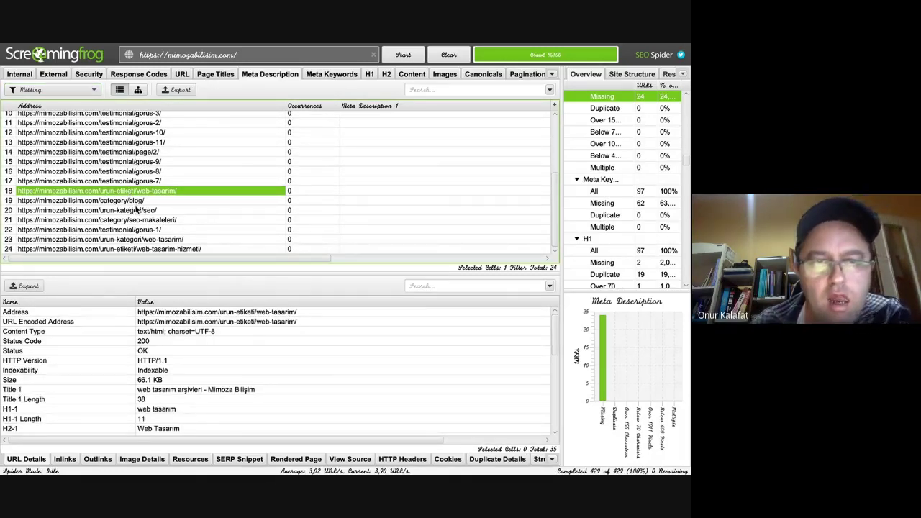
click(127, 202)
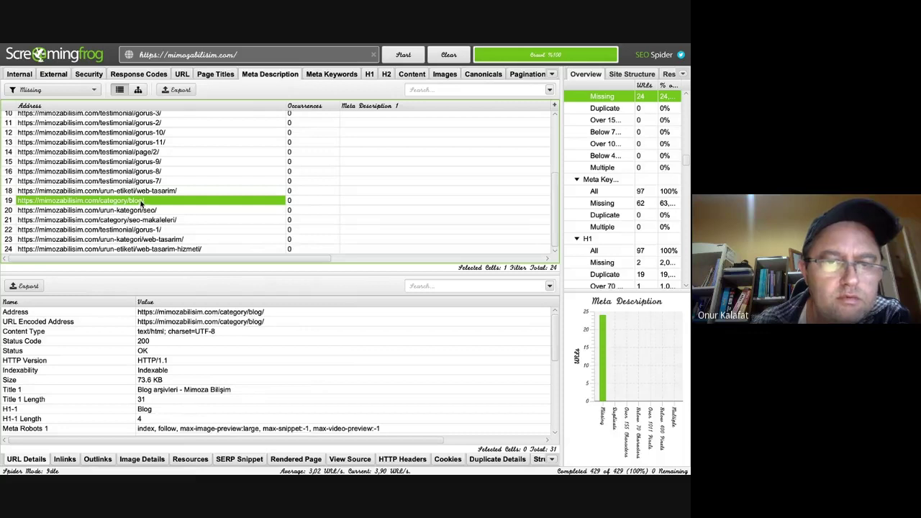
click(138, 211)
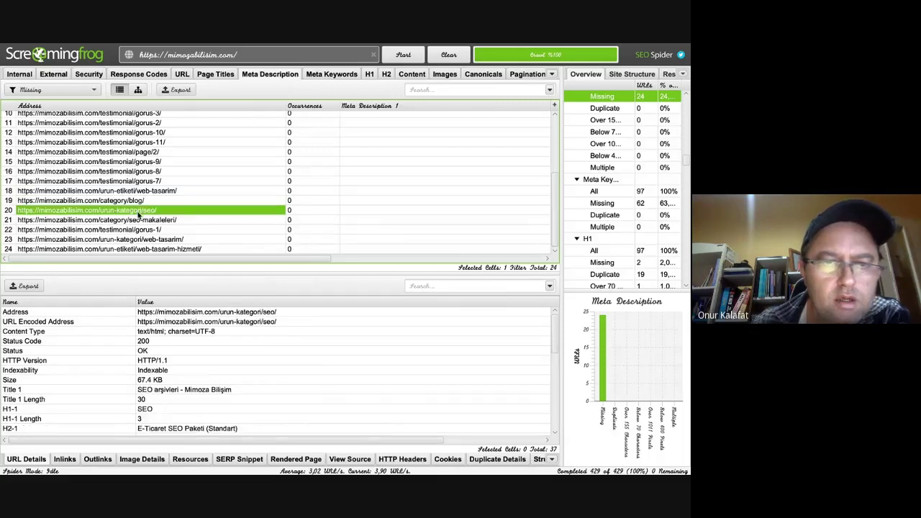
click(141, 220)
scroll(148, 223, up, 1)
scroll(148, 222, up, 5)
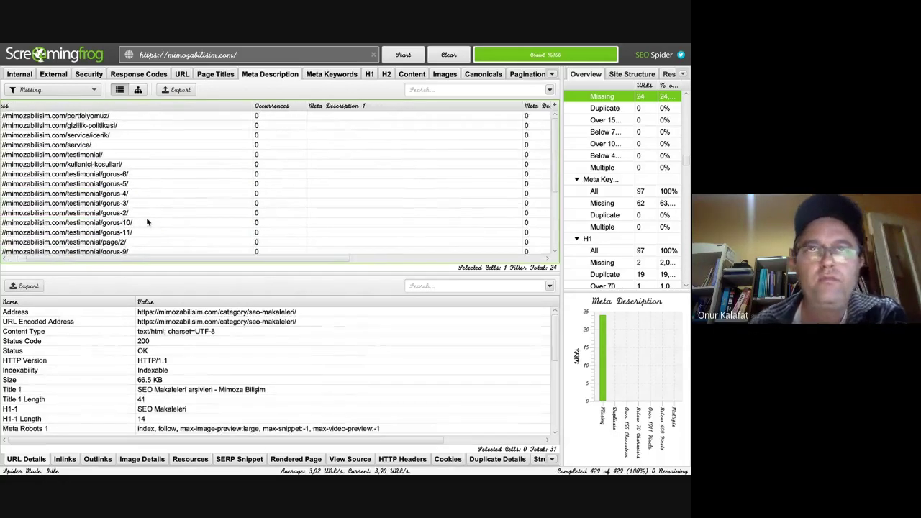
Switch back to the Portfolyomuz page editor in WordPress and place the cursor at the end of its Yoast SEO title.
key(ctrl+Left)
scroll(360, 223, up, 5)
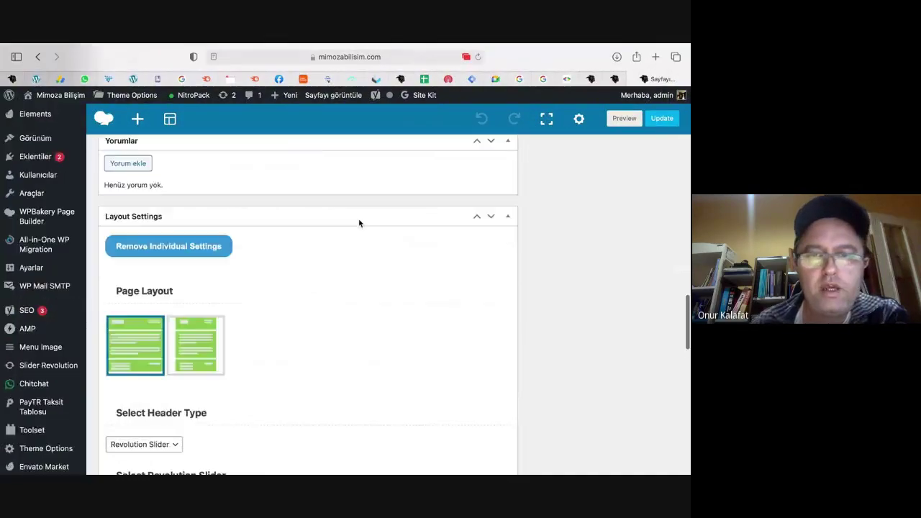
scroll(360, 222, down, 10)
scroll(360, 223, down, 2)
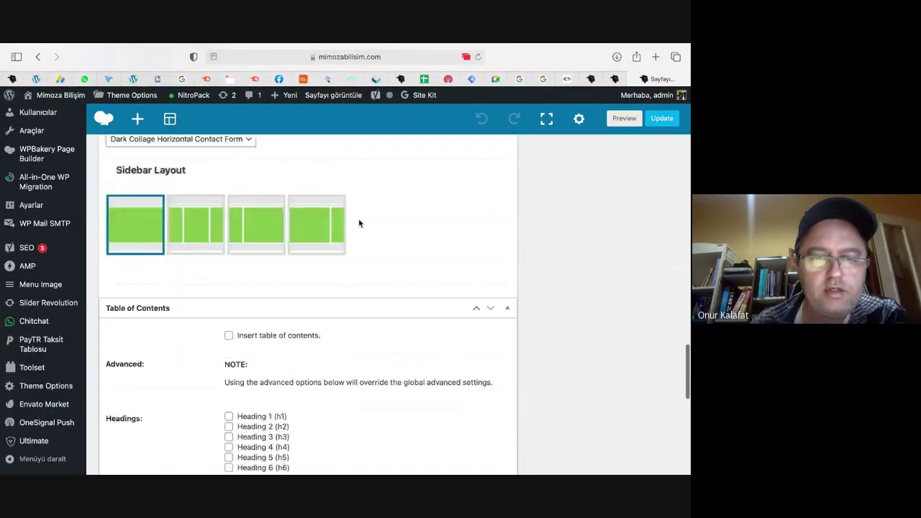
scroll(360, 224, up, 15)
scroll(359, 223, up, 5)
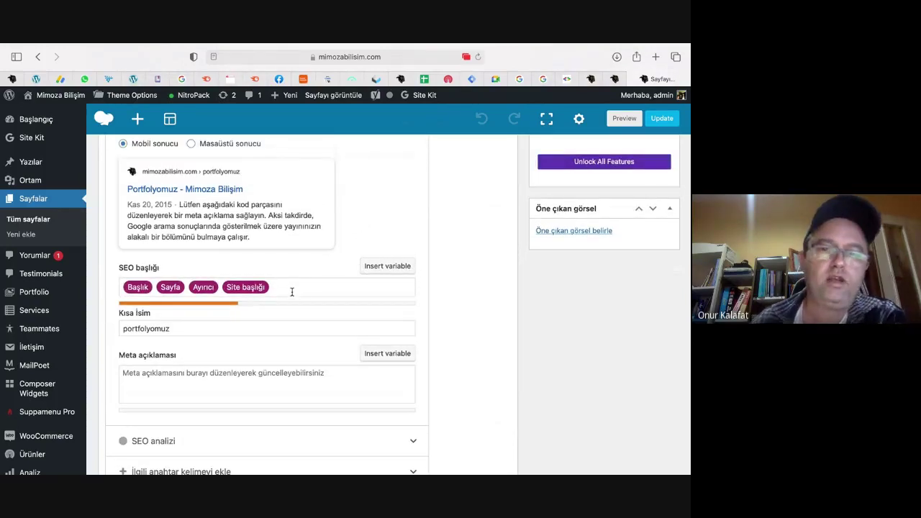
click(293, 289)
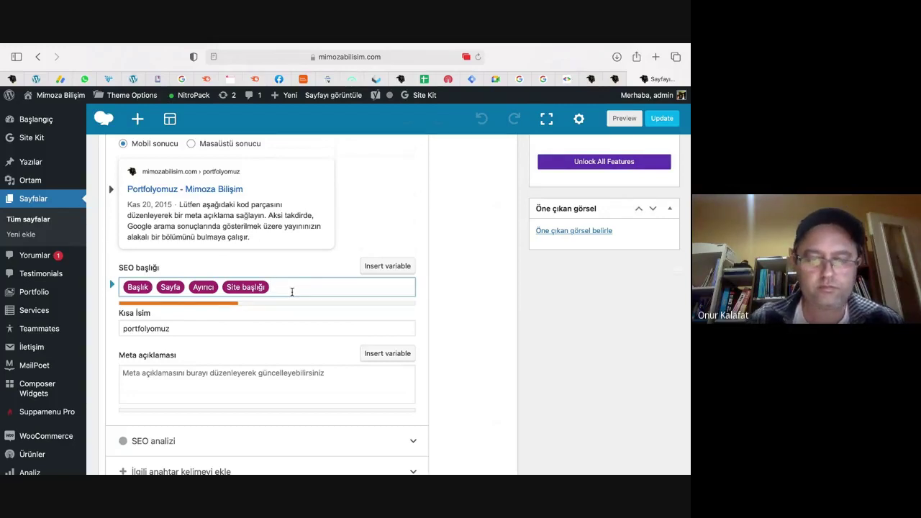
text(farkl)
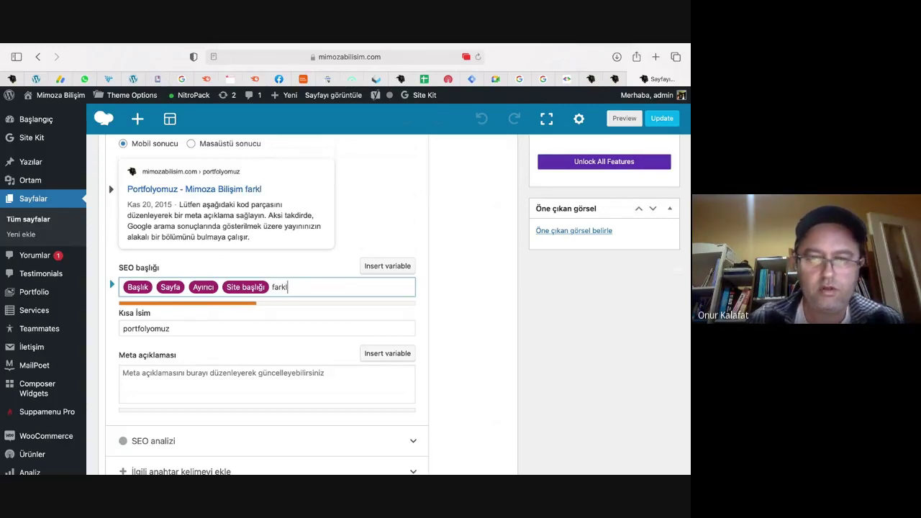
text(ı Ajans)
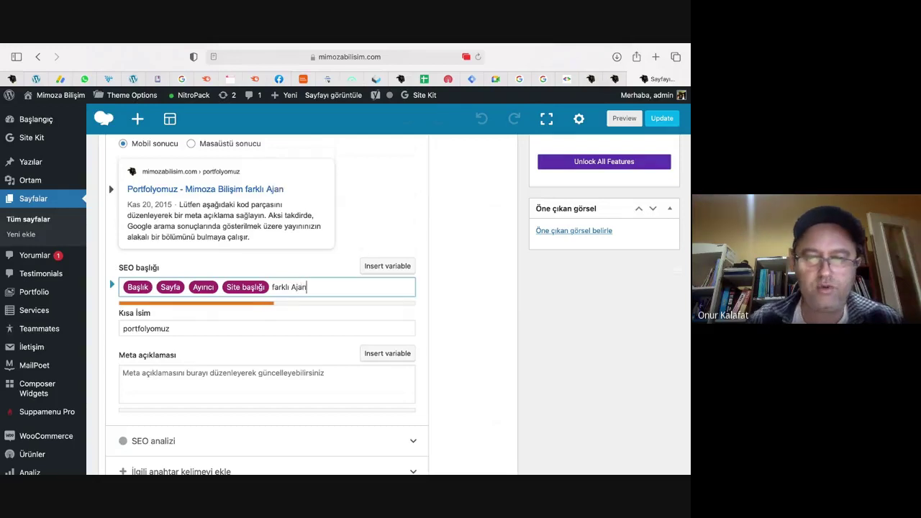
key(BackSpace)
key(BackSpace)
key(BackSpace)
key(BackSpace)
key(BackSpace)
key(BackSpace)
key(BackSpace)
key(BackSpace)
key(BackSpace)
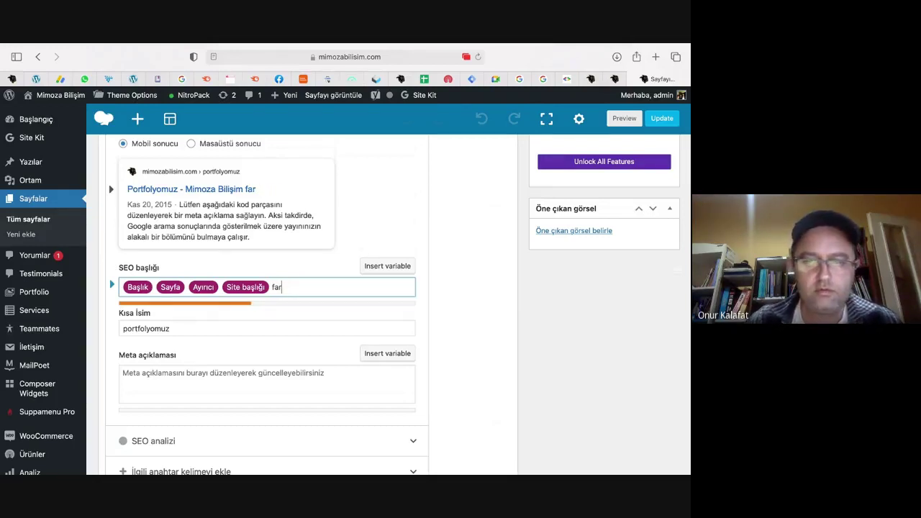
key(BackSpace)
key(BackSpace)
key(BackSpace)
Append "Fark yaratan SEO ajansı" after the site title variable in the Portfolyomuz page's SEO title.
text(Fark Yar)
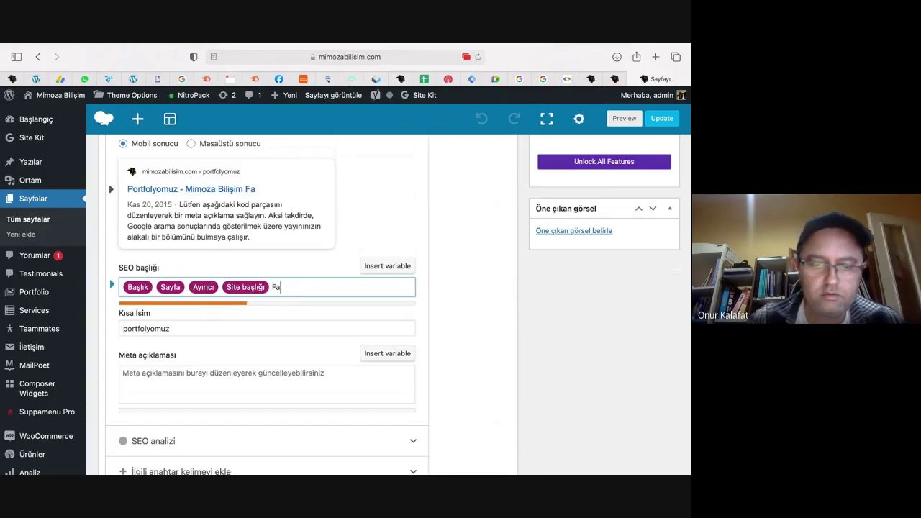
text(atır)
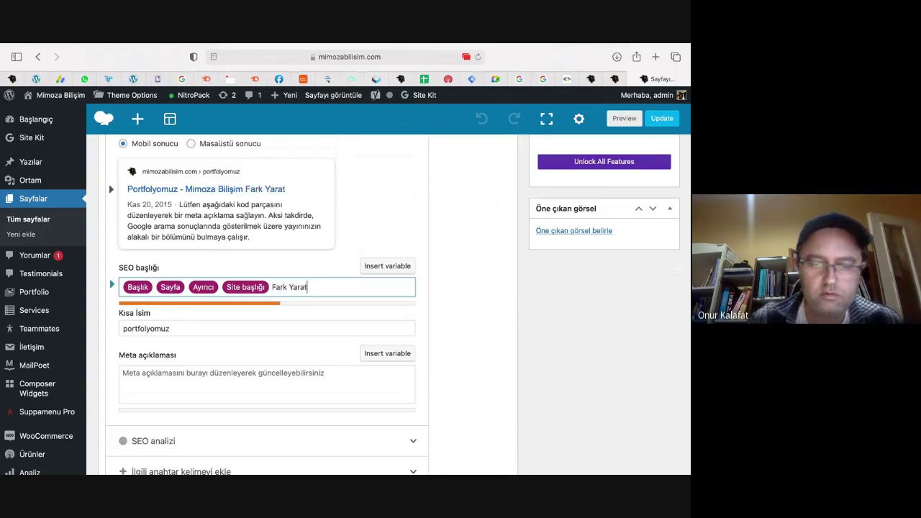
key(BackSpace)
key(BackSpace)
key(BackSpace)
key(BackSpace)
key(BackSpace)
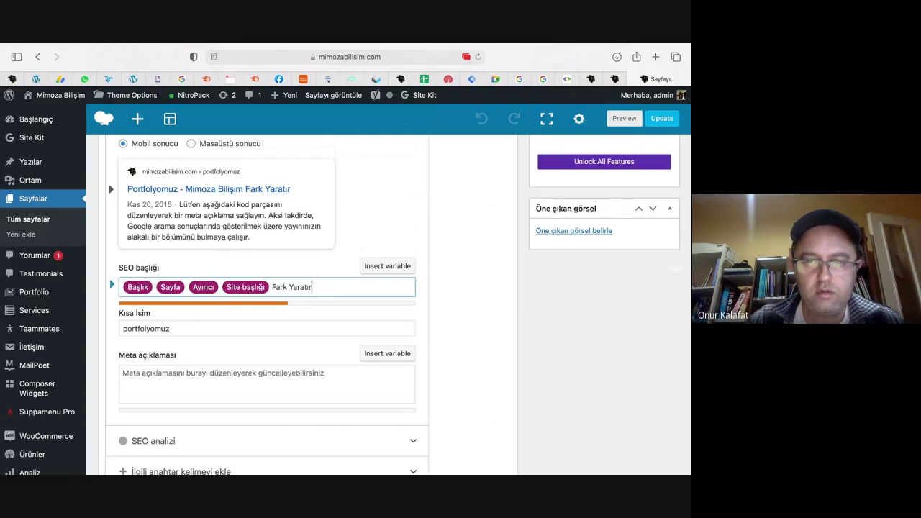
key(BackSpace)
key(BackSpace)
key(BackSpace)
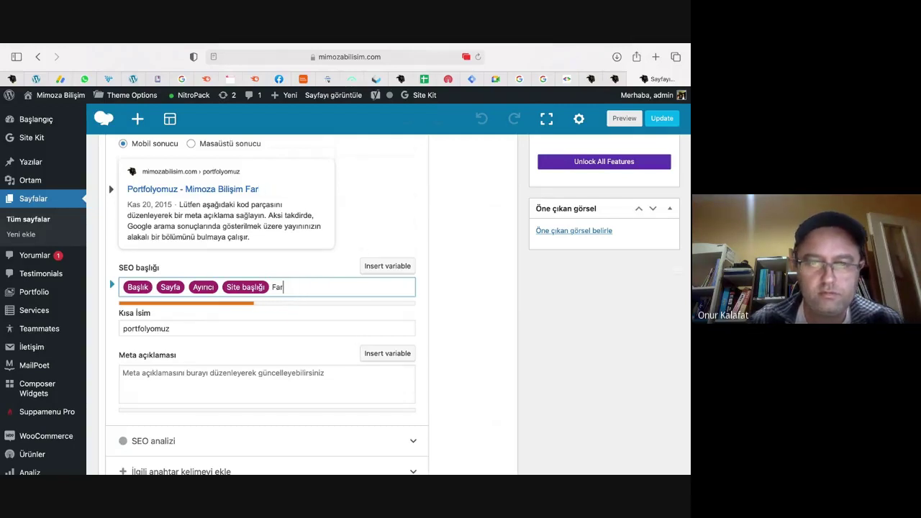
text(k ya)
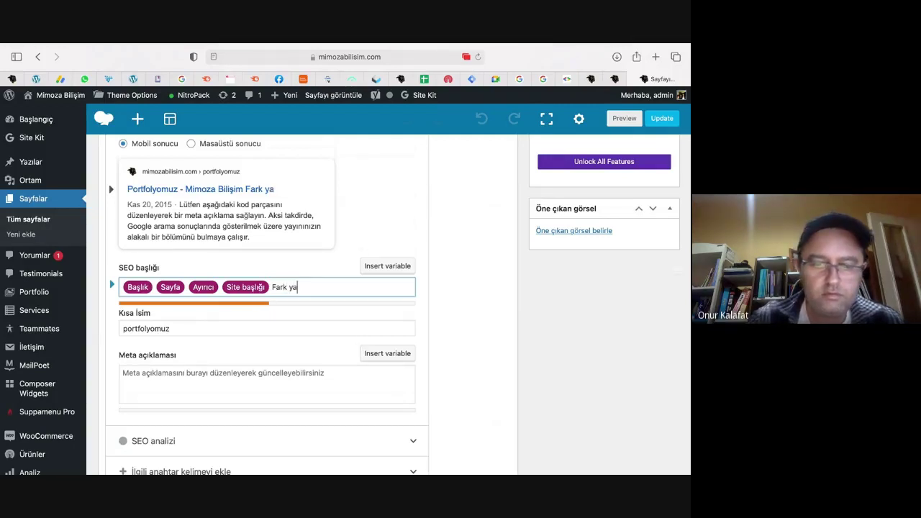
text(ratan SEO ajansı)
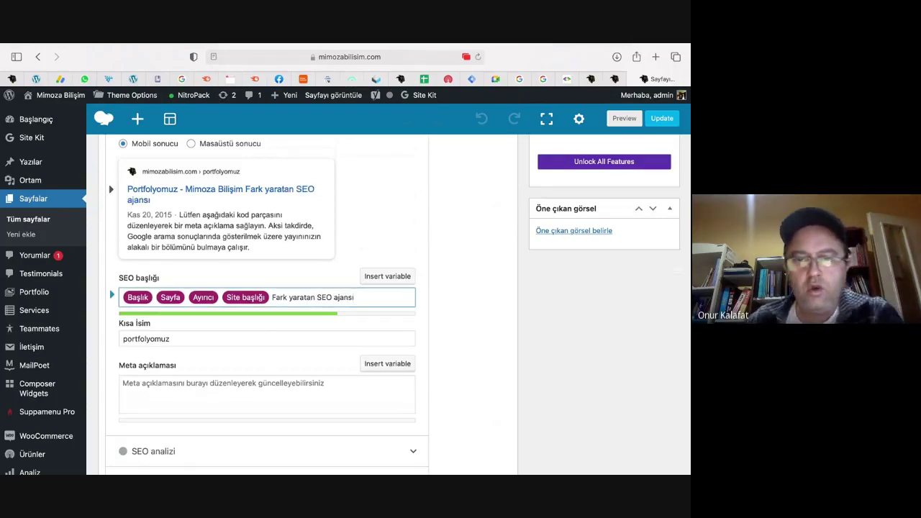
Replace the Başlık variable at the start of the SEO title with the text "SEO Portfolyomuz".
scroll(450, 294, down, 1)
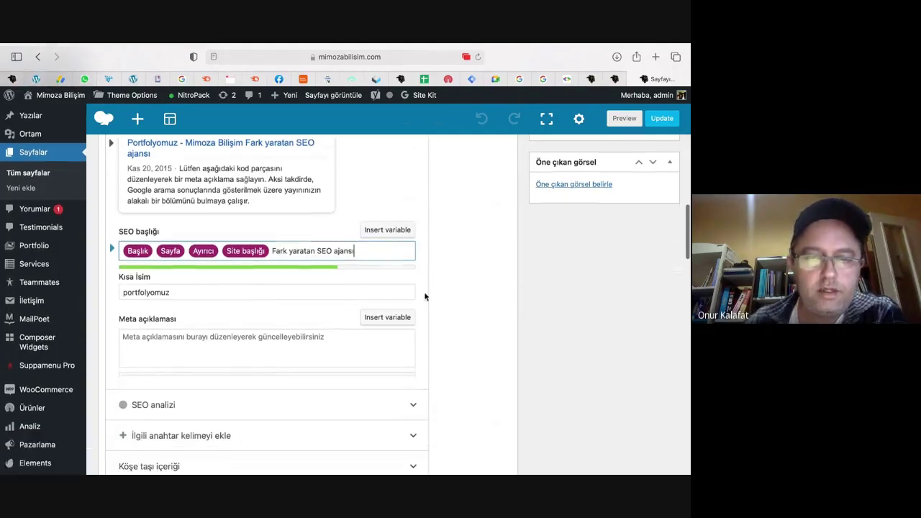
click(295, 338)
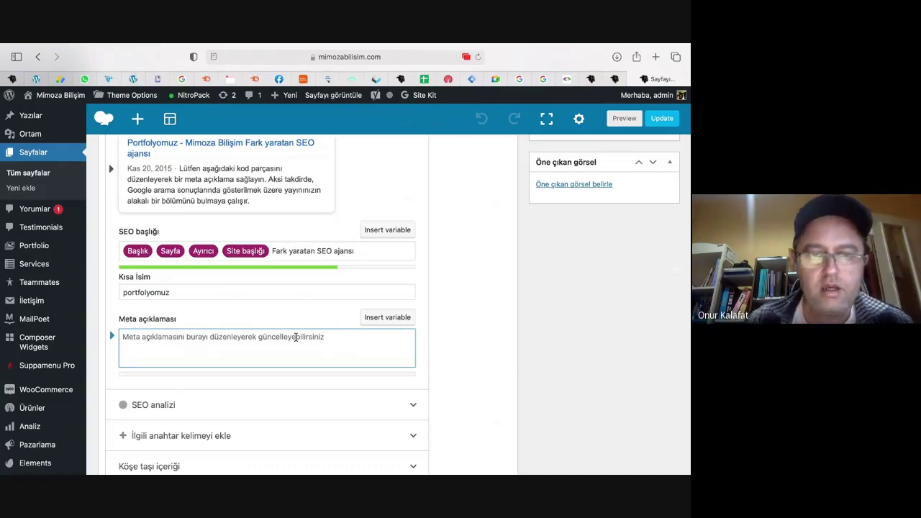
scroll(295, 338, up, 1)
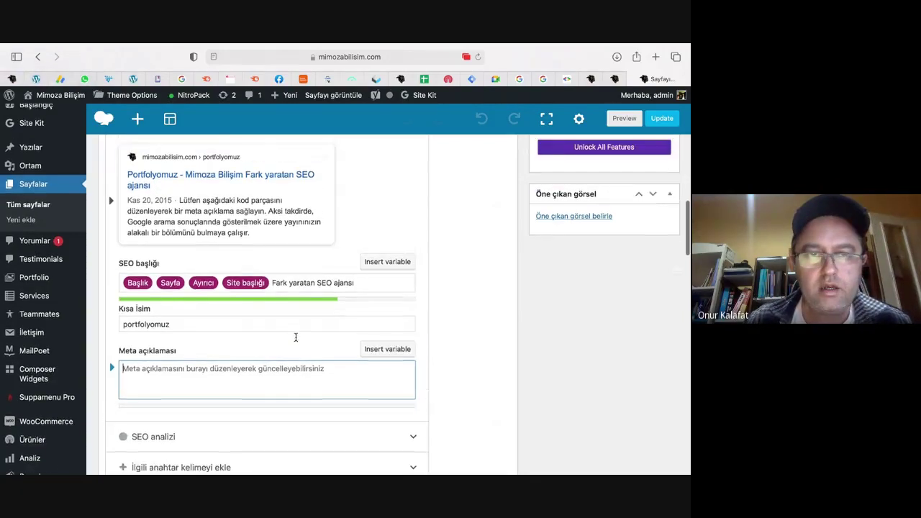
click(153, 281)
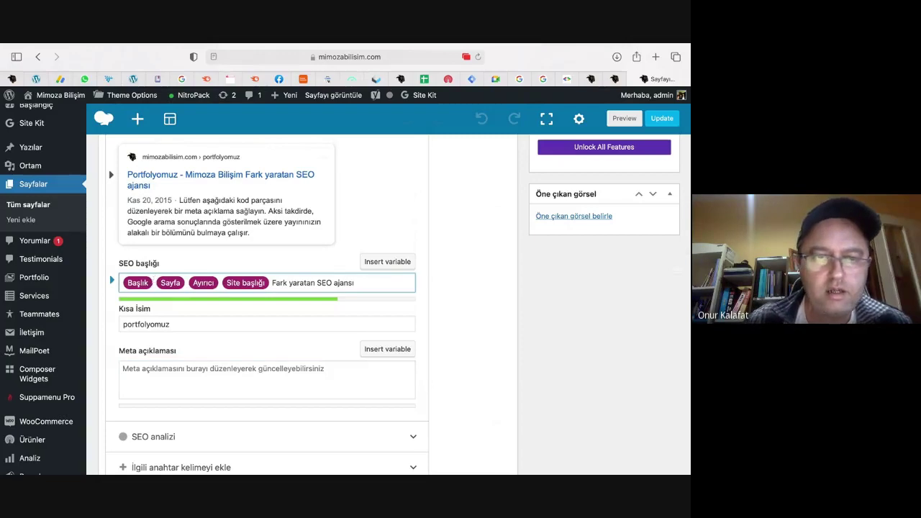
key(BackSpace)
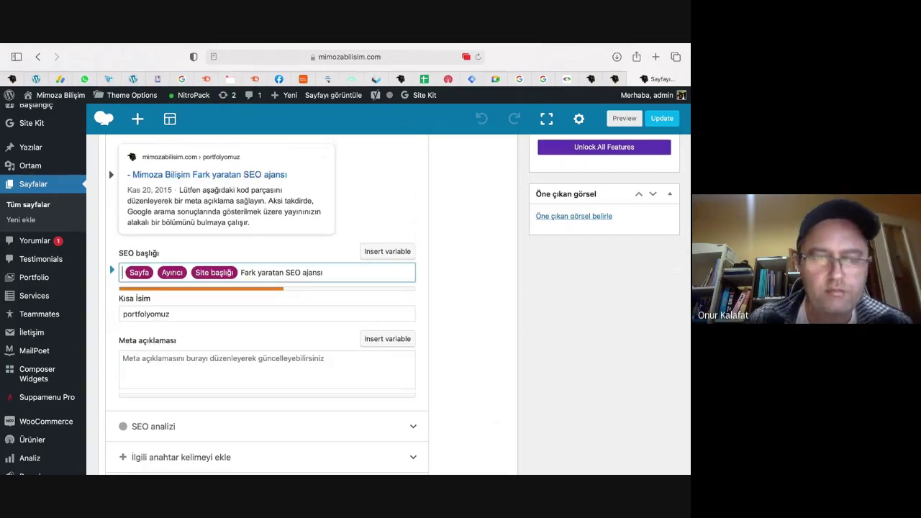
text(Se)
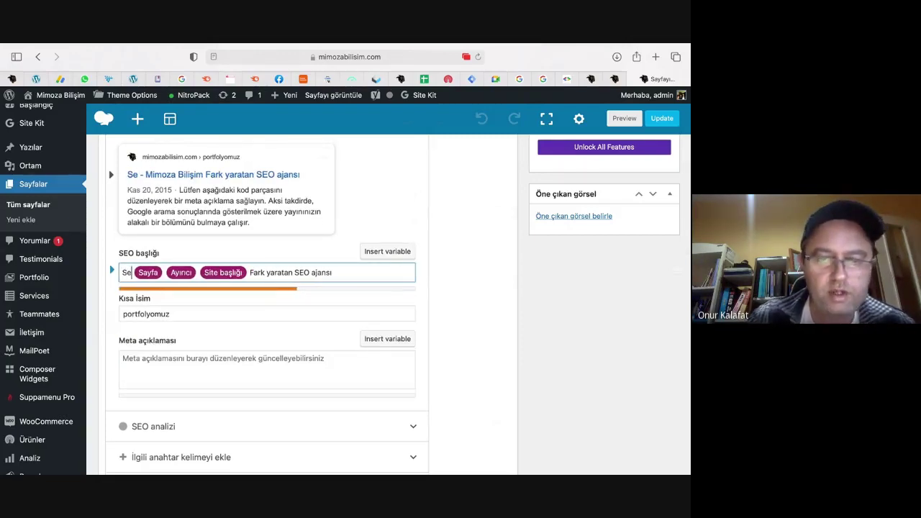
key(BackSpace)
text(E)
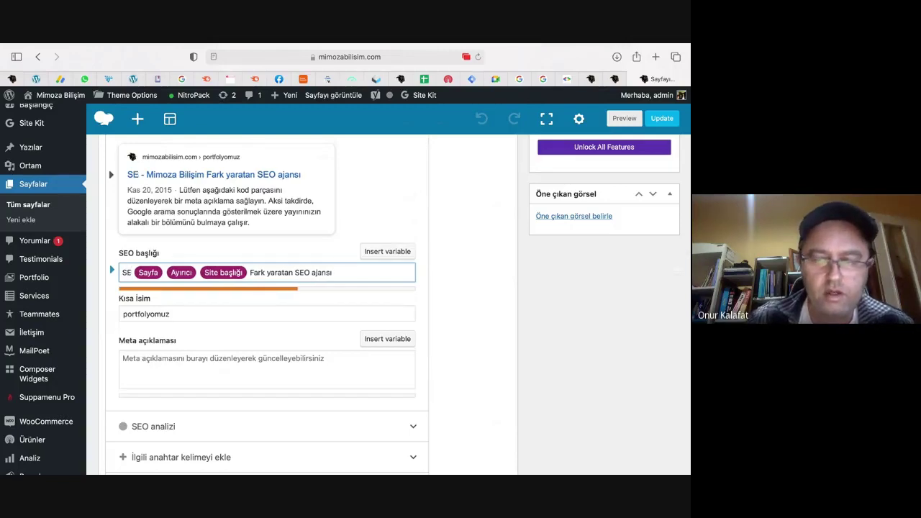
text(O Port)
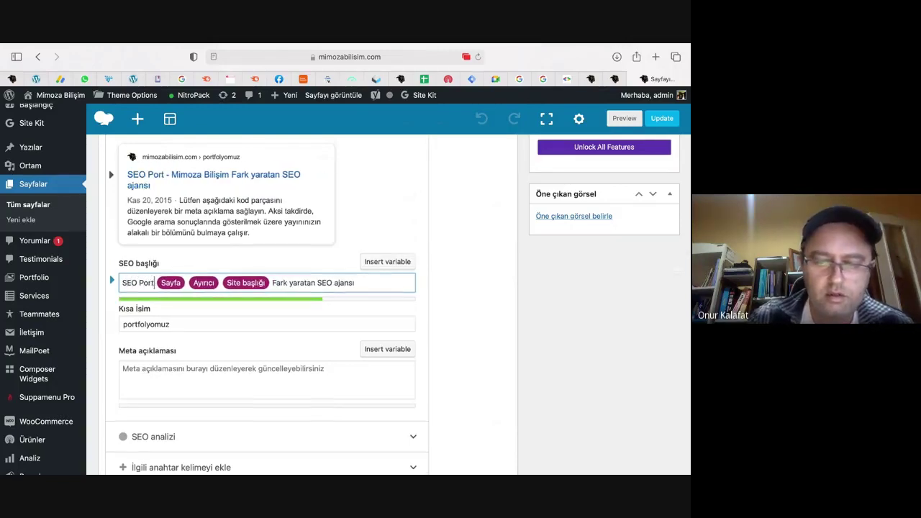
text(folyomu)
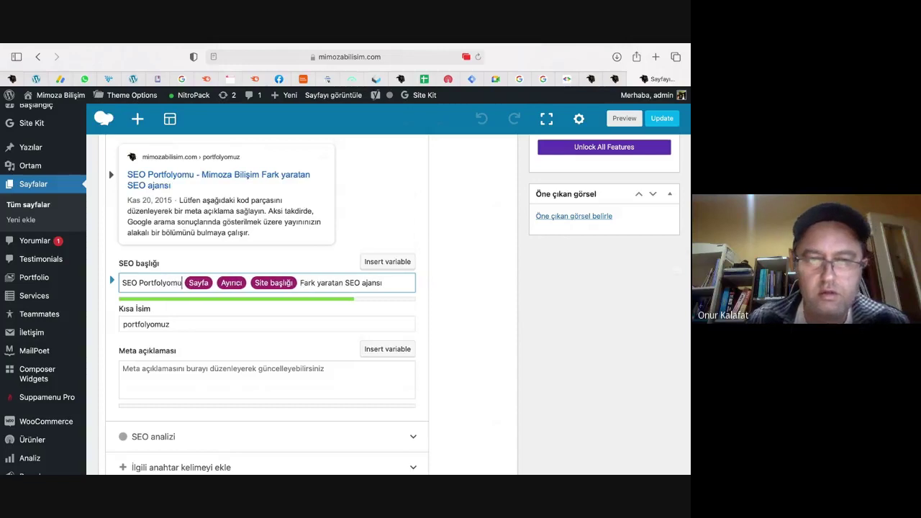
text(z)
Set the page's Yoast focus keyphrase to "SEO Portfolyomuz".
scroll(166, 238, up, 5)
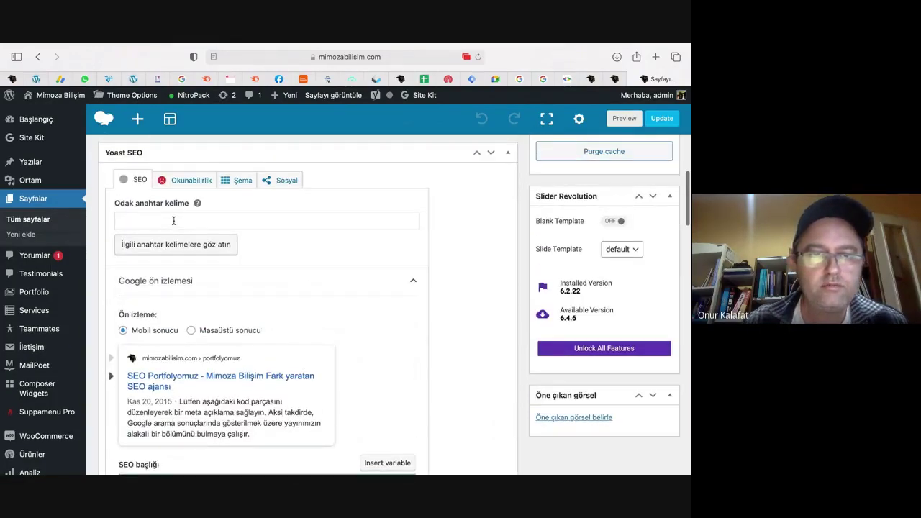
click(174, 221)
text(SEO P)
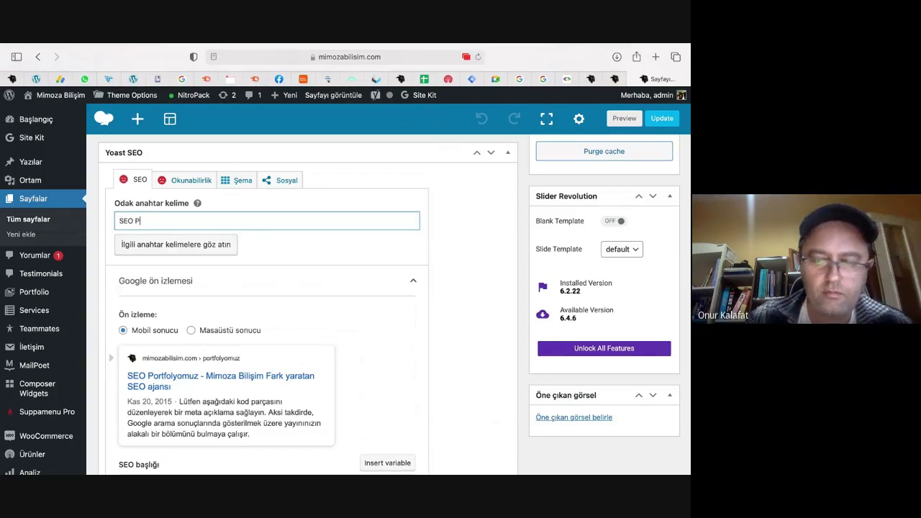
text(ortfoly)
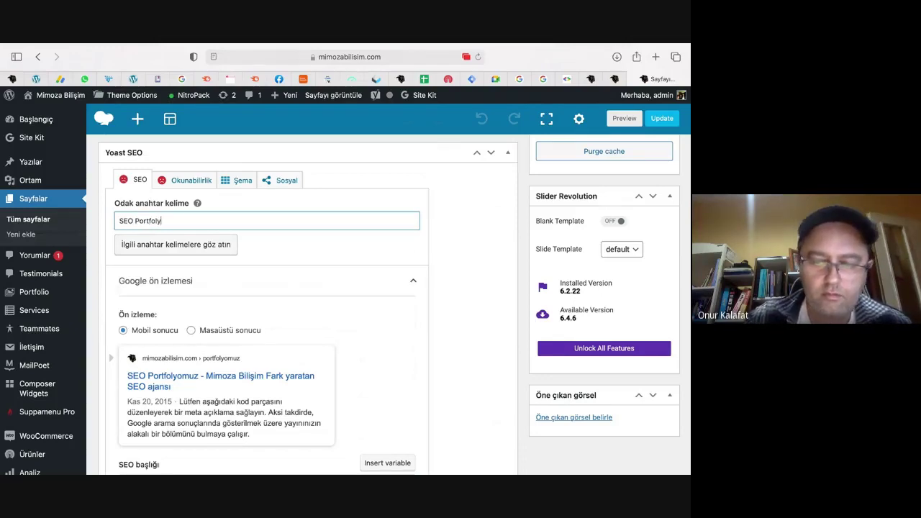
text(omuz)
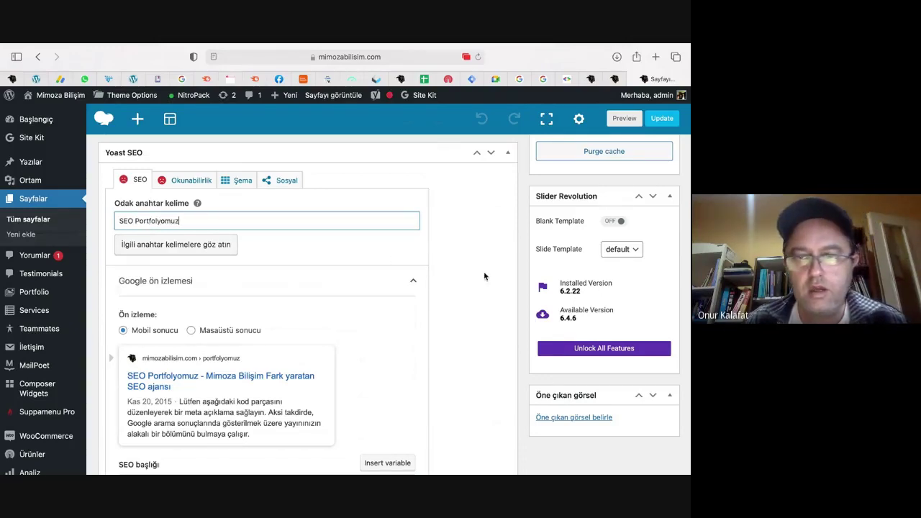
Copy the page's Yoast focus keyphrase "SEO Portfolyomuz" and paste it as the start of the empty meta description.
scroll(484, 276, down, 4)
scroll(484, 277, up, 2)
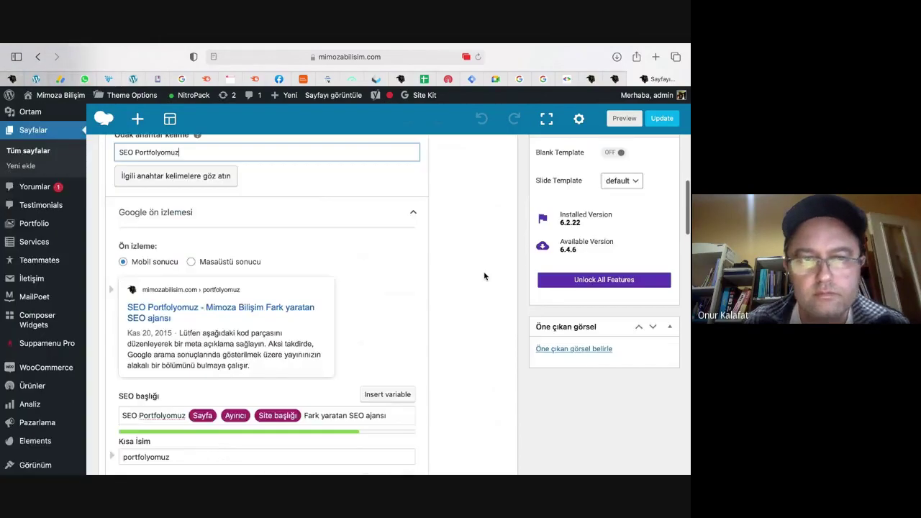
scroll(483, 271, down, 8)
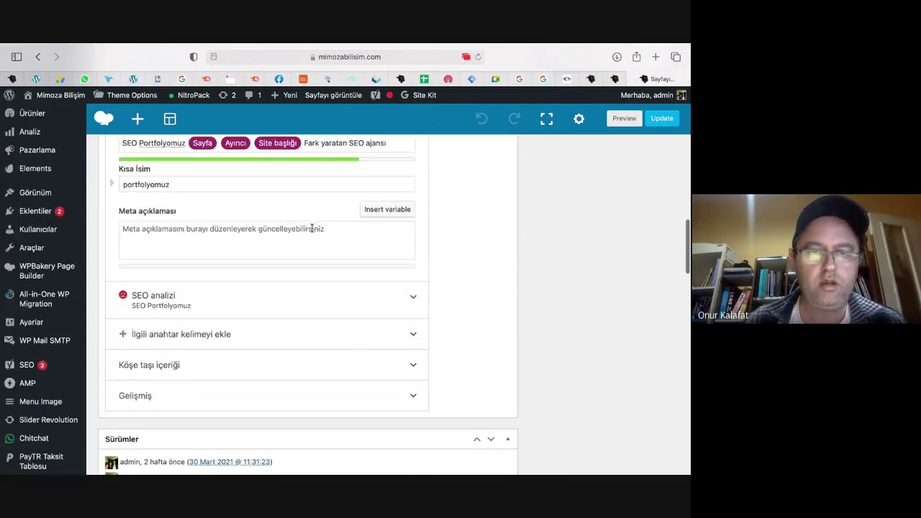
scroll(308, 228, up, 9)
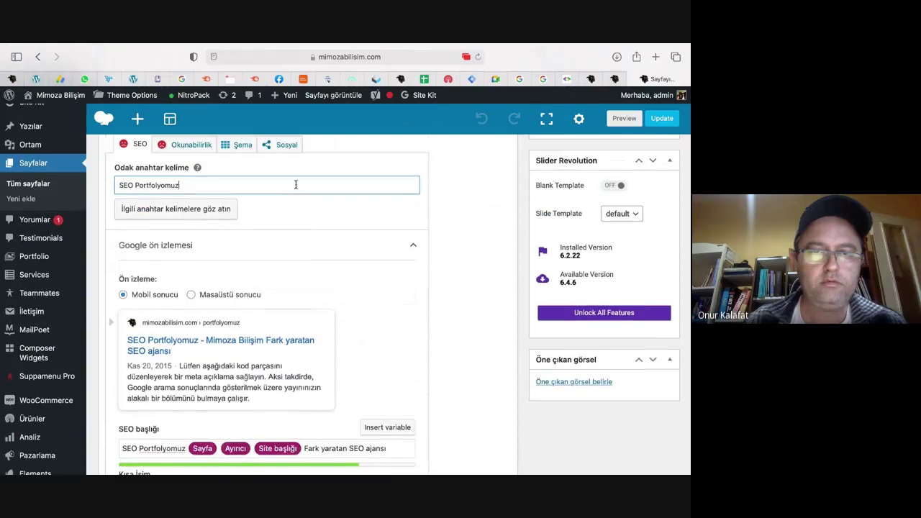
triple_click(295, 185)
key(super+c)
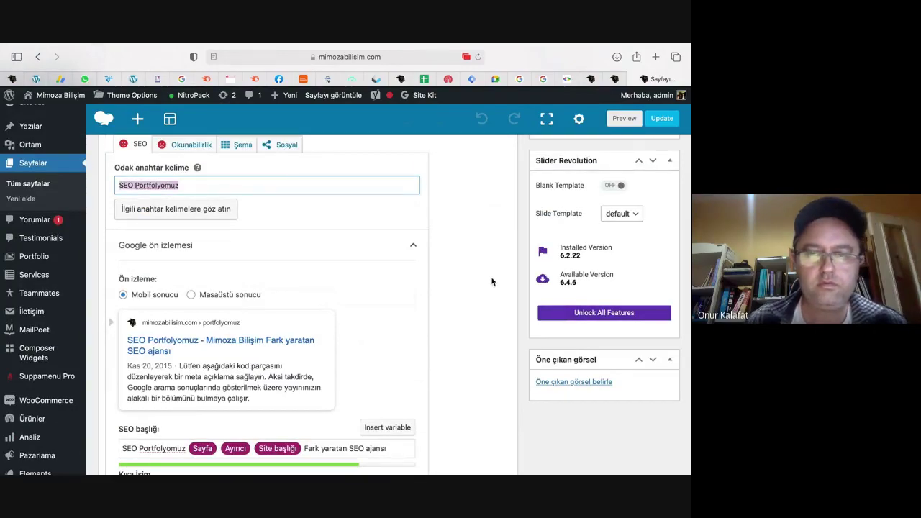
scroll(489, 281, down, 1)
scroll(487, 281, down, 6)
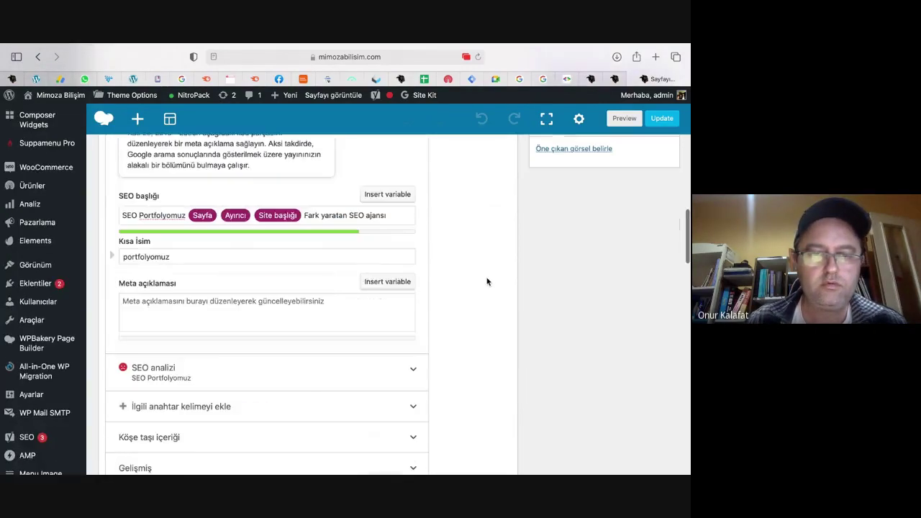
click(347, 310)
key(super+v)
Continue the meta description after "SEO Portfolyomuz" with "- Mimoza Bilişimin etkileyici SEO".
text(- M)
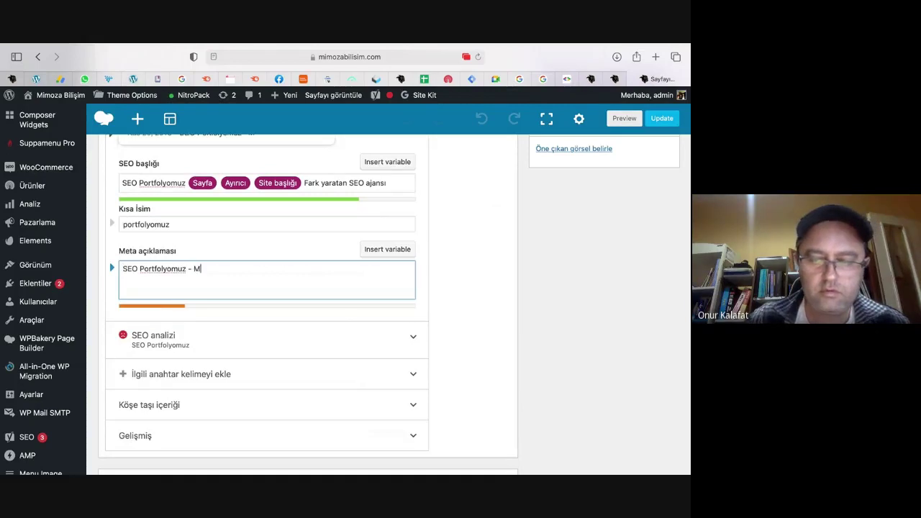
text(imoza Bi)
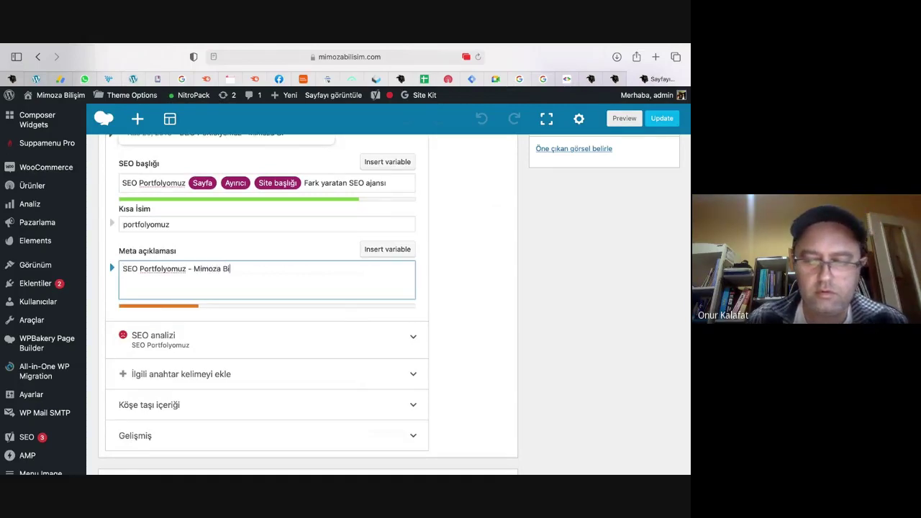
text(lisimin et)
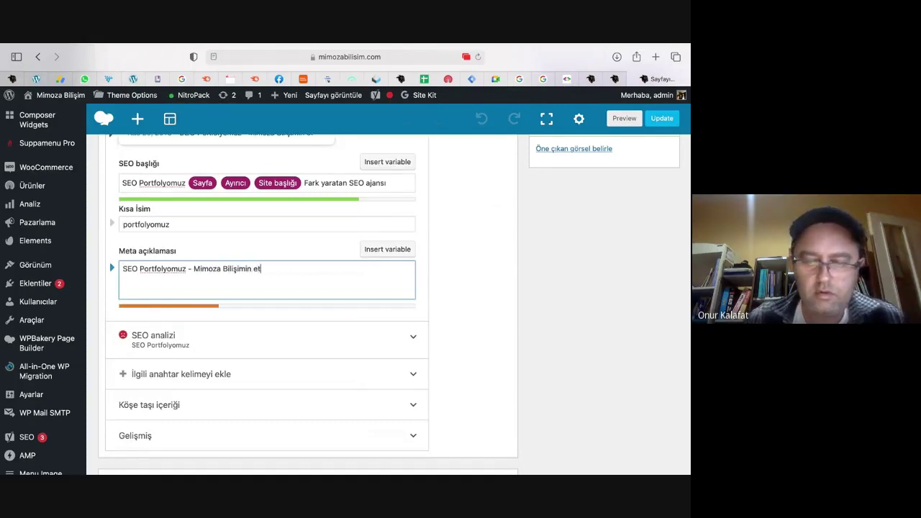
text(j)
key(BackSpace)
text(kiley)
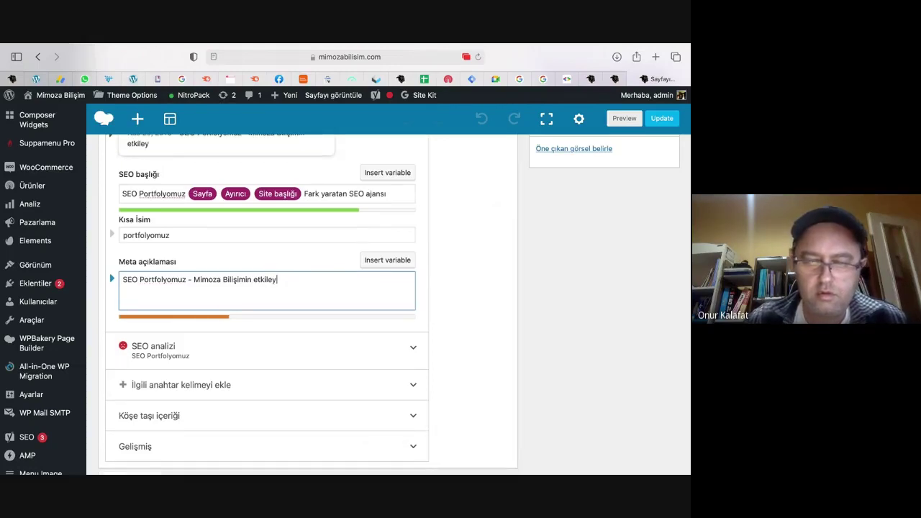
text(ici SEO)
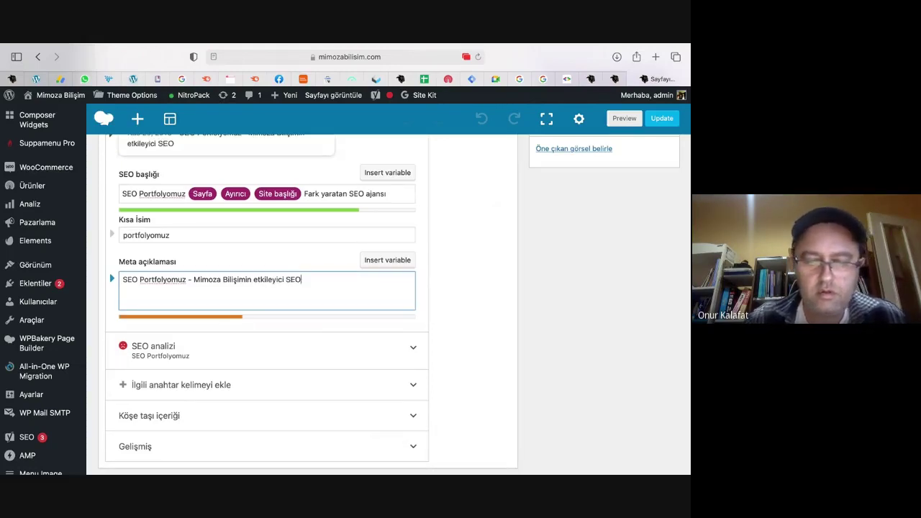
text( ve w)
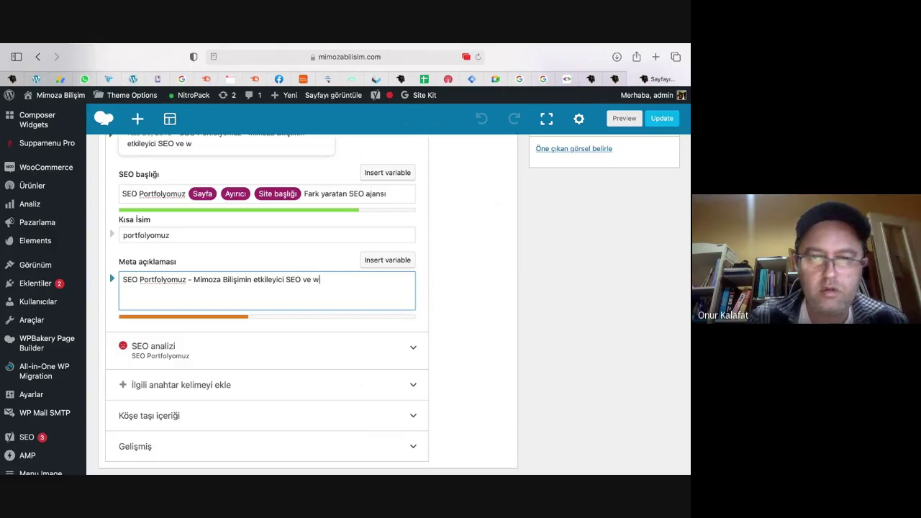
key(BackSpace)
key(BackSpace)
key(BackSpace)
key(BackSpace)
key(BackSpace)
key(BackSpace)
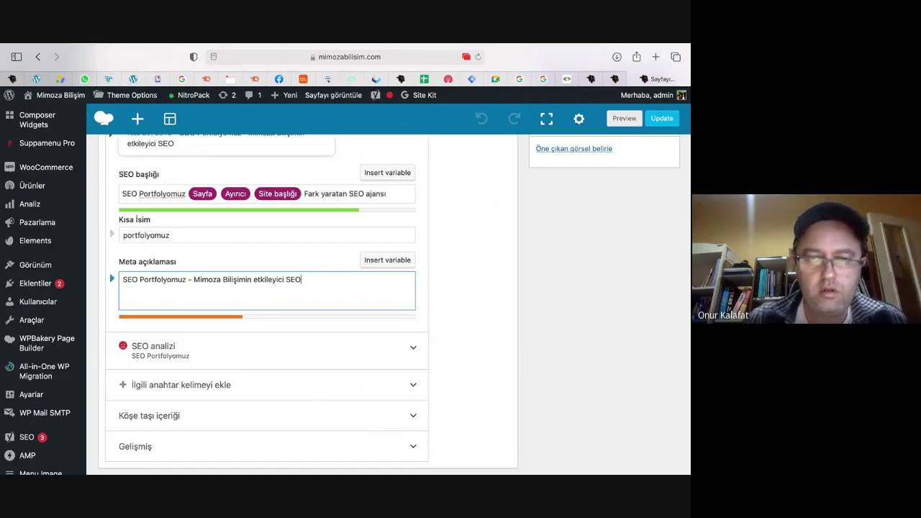
Append ", dijital" after "etkileyici SEO" in the page's meta description.
text(, d)
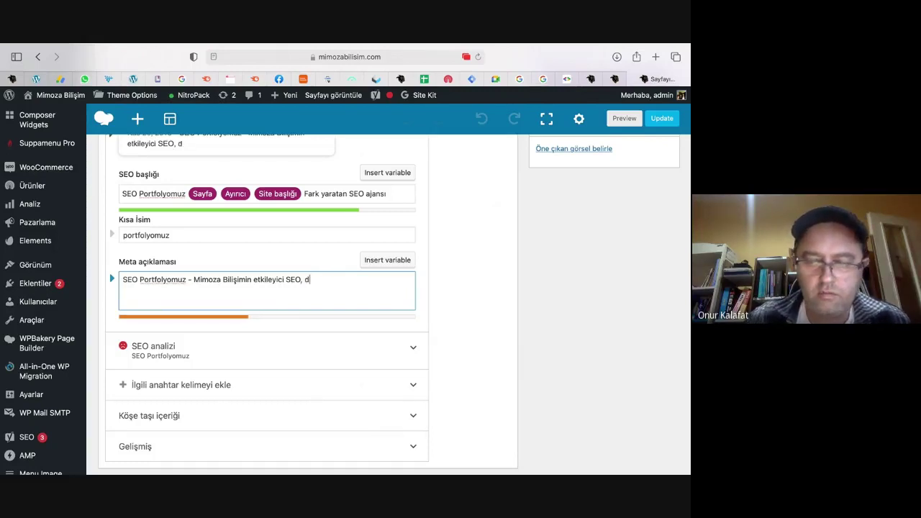
text(ijita)
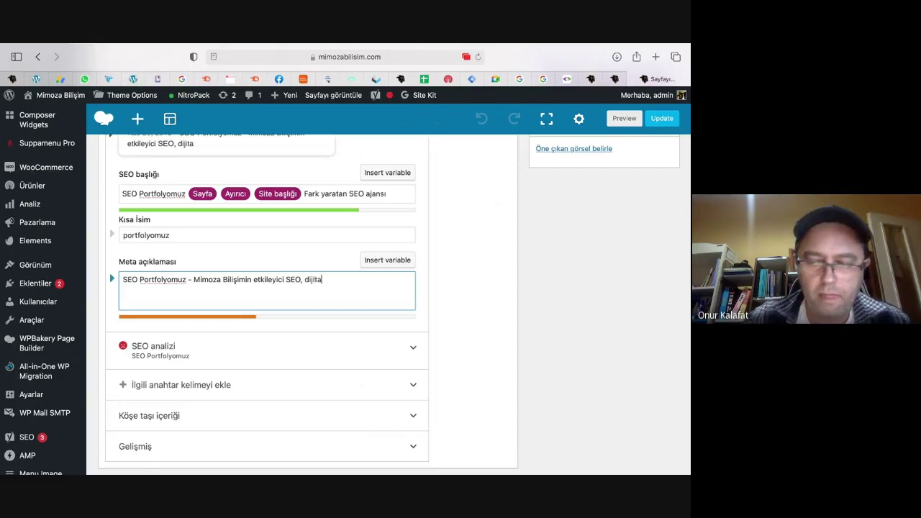
text(l market)
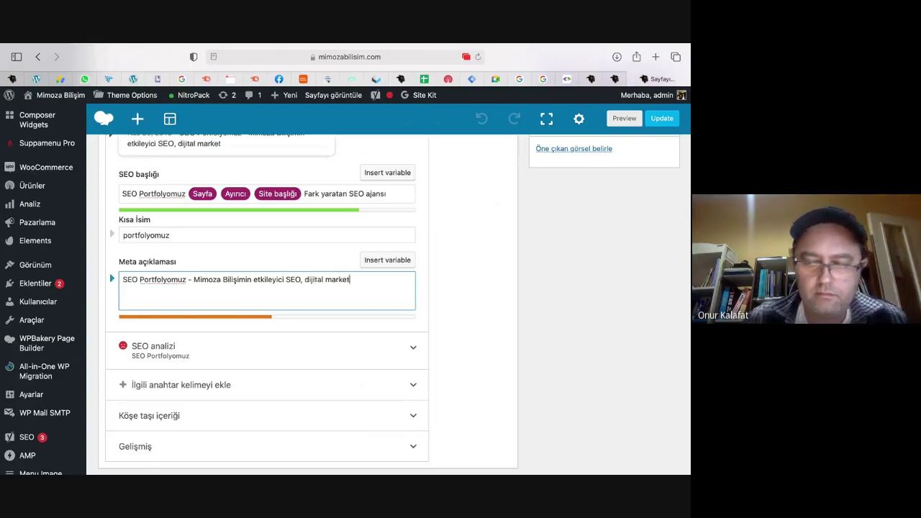
text(ting and)
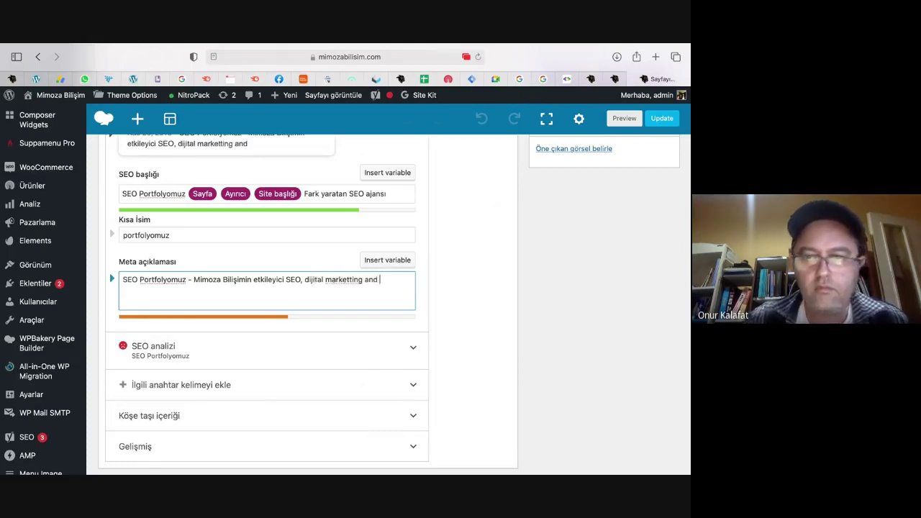
key(BackSpace)
key(BackSpace)
key(BackSpace)
key(BackSpace)
key(BackSpace)
key(BackSpace)
key(BackSpace)
key(BackSpace)
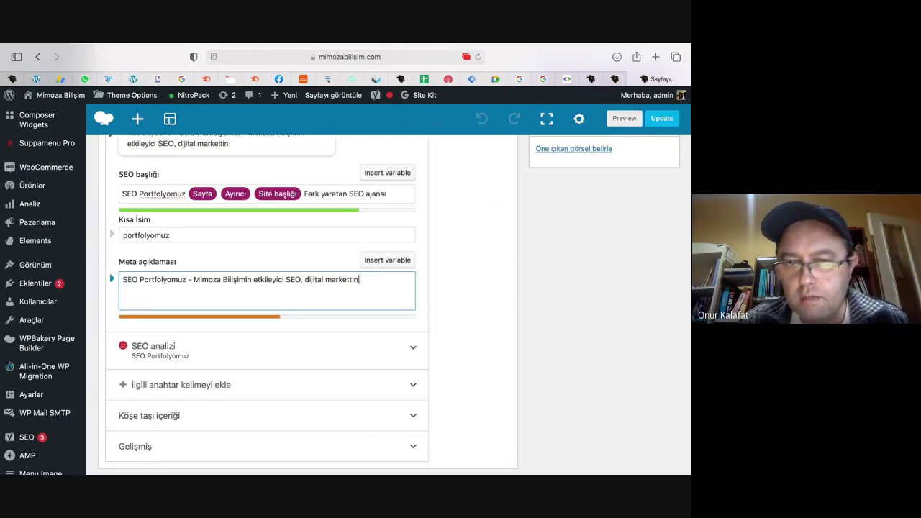
key(BackSpace)
key(BackSpace)
key(BackSpace)
key(BackSpace)
key(BackSpace)
key(BackSpace)
key(BackSpace)
key(BackSpace)
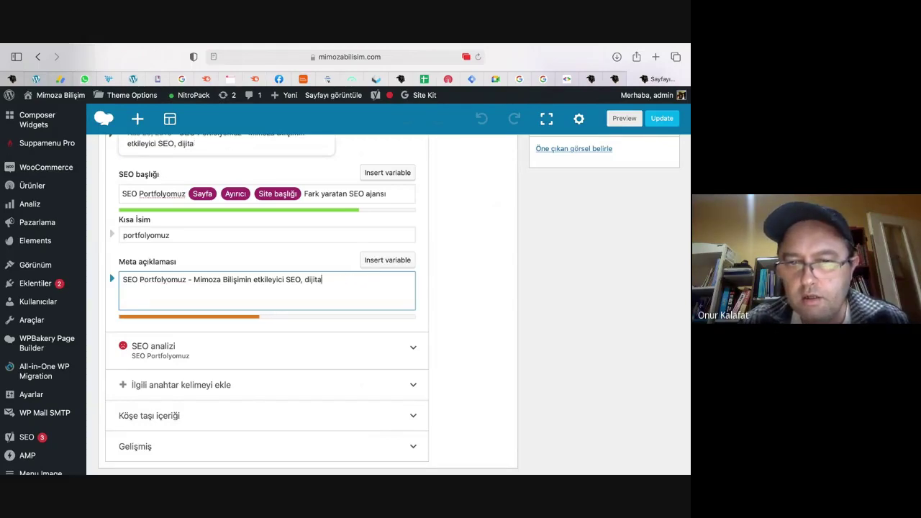
Complete the meta description's first sentence after "dijital" with "pazarlama ve SEO portfolyosuna hoş geldiniz.".
text(az)
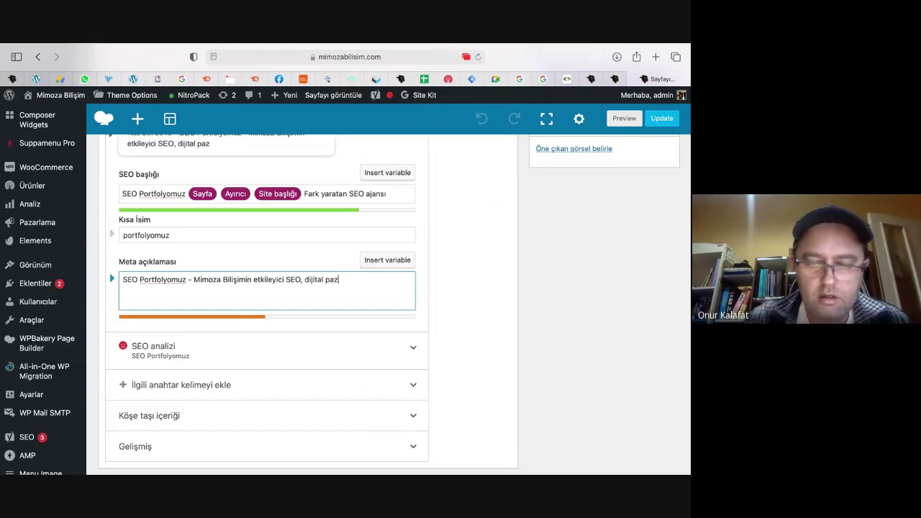
text(arlama ve )
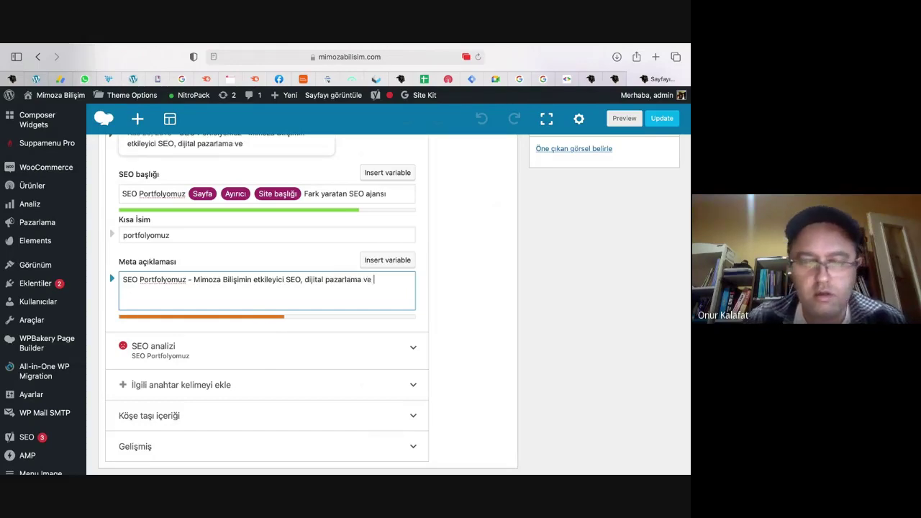
text(SEO po)
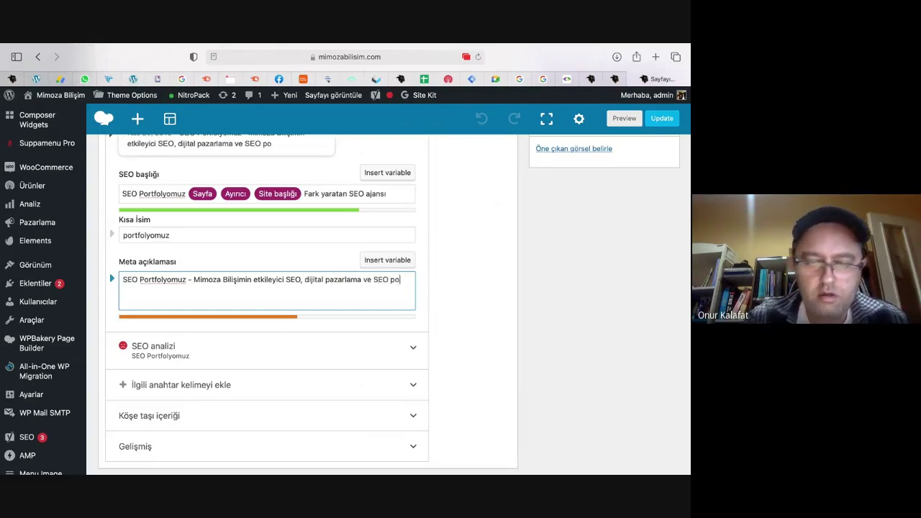
text(rtfolyo)
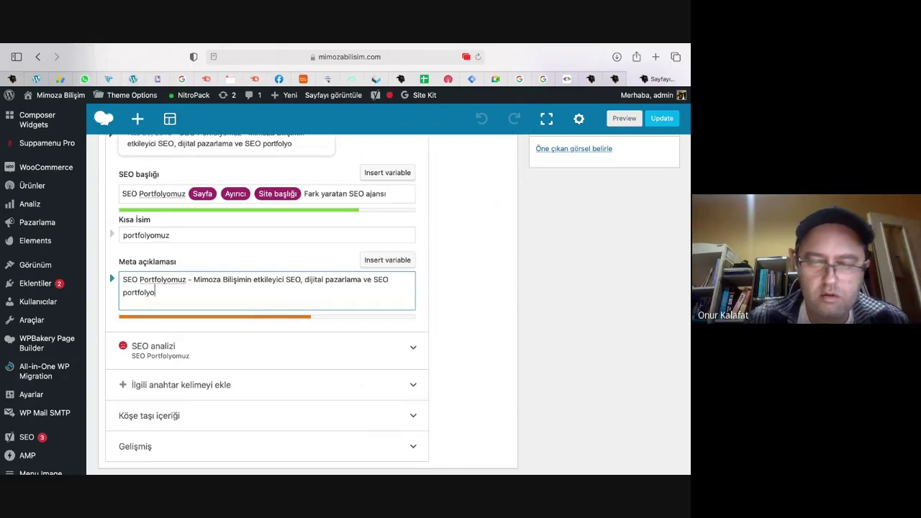
text(suna h)
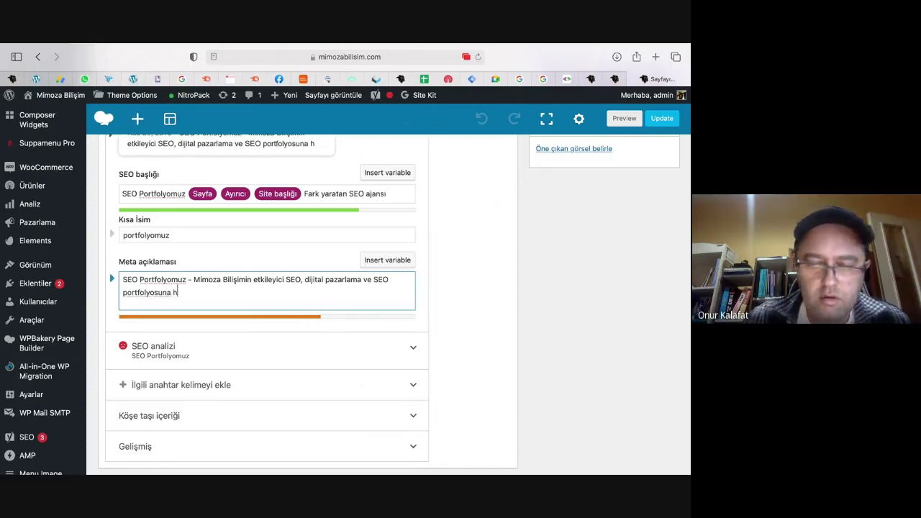
text(oş geld)
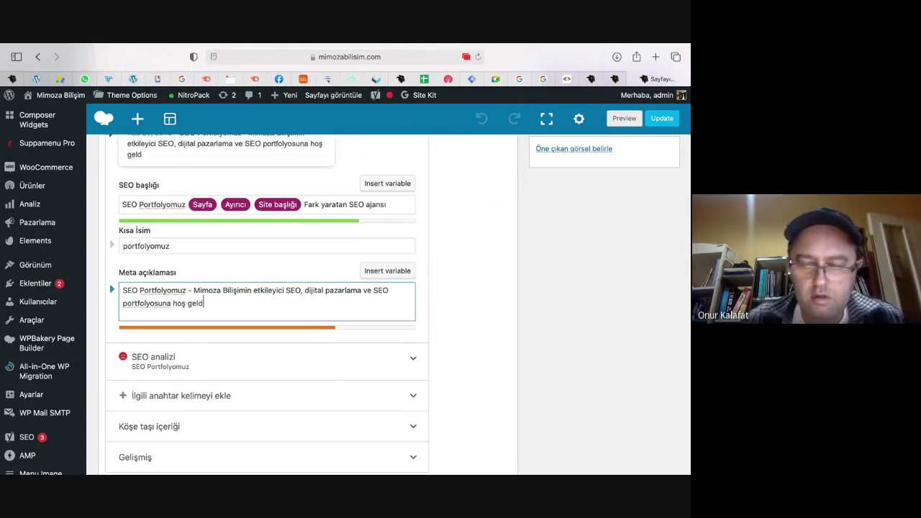
text(iniz. )
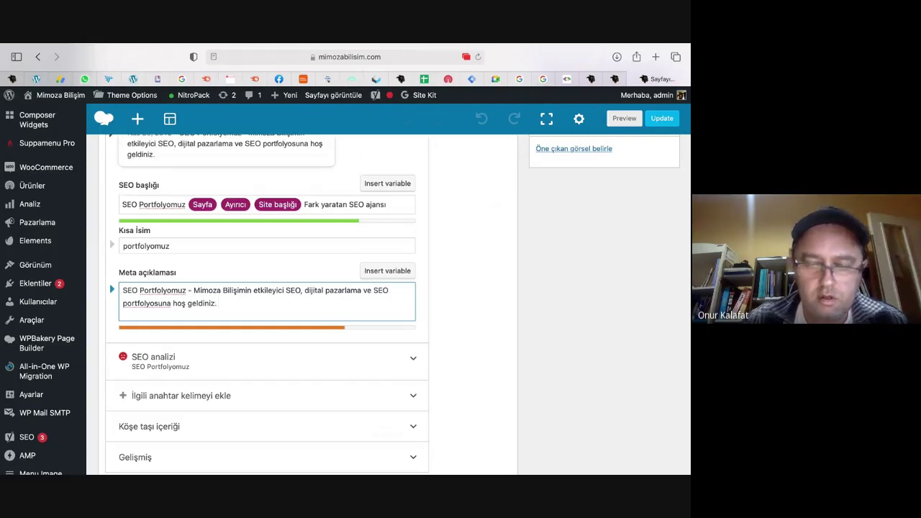
End the meta description with "Fark yaratan SEO ajansı" and update the Portfolyomuz page.
text(Fark )
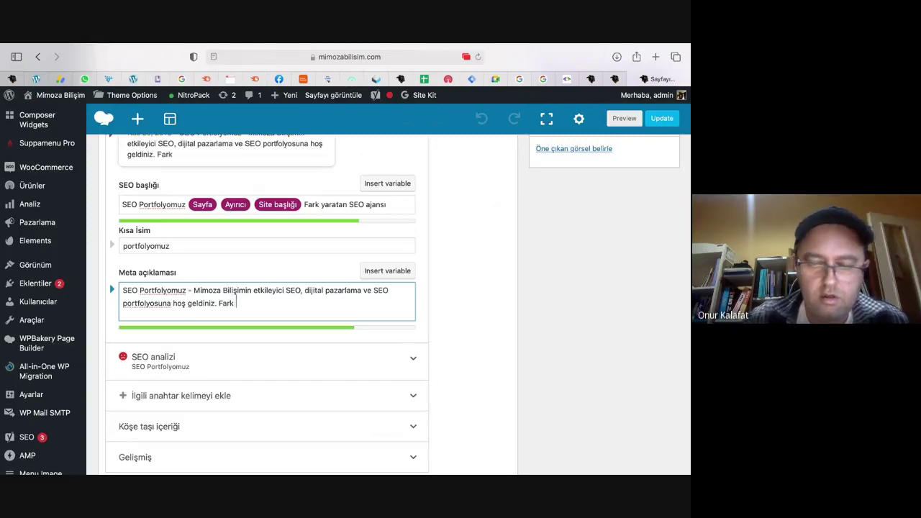
text(yaratan )
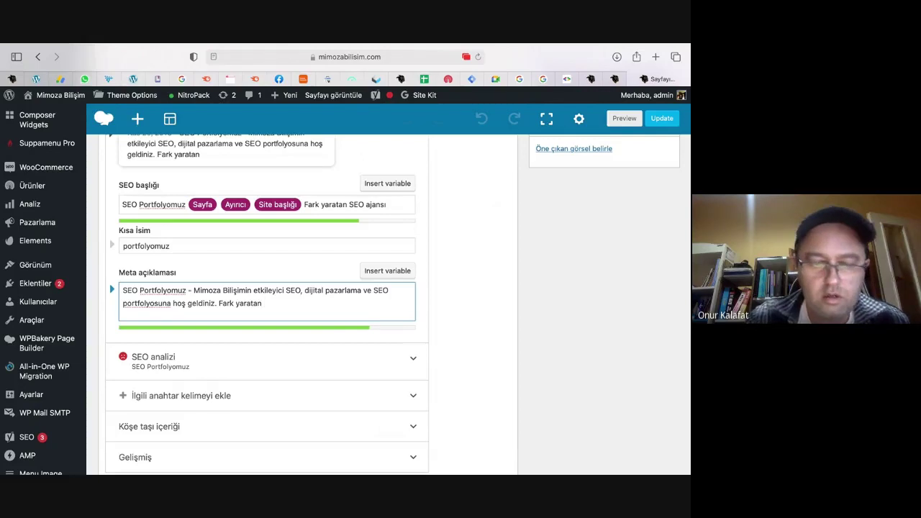
text(SEO ajan)
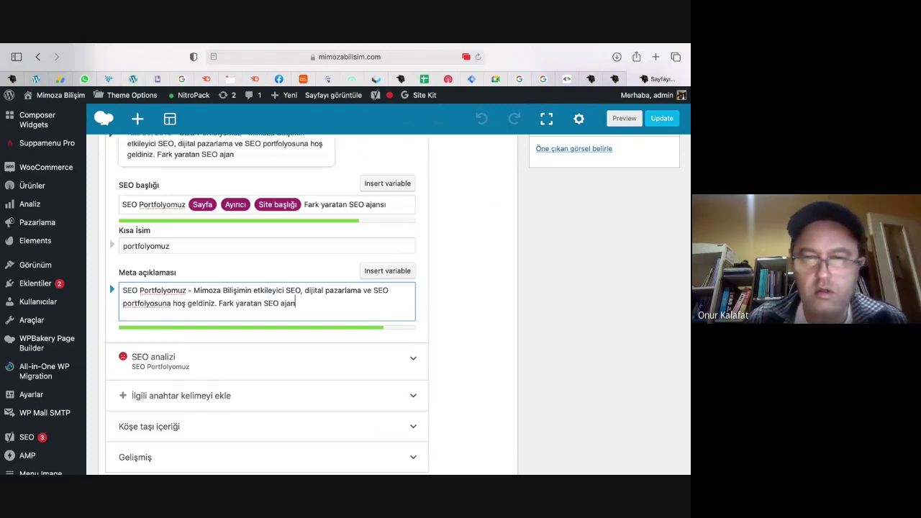
text(sı)
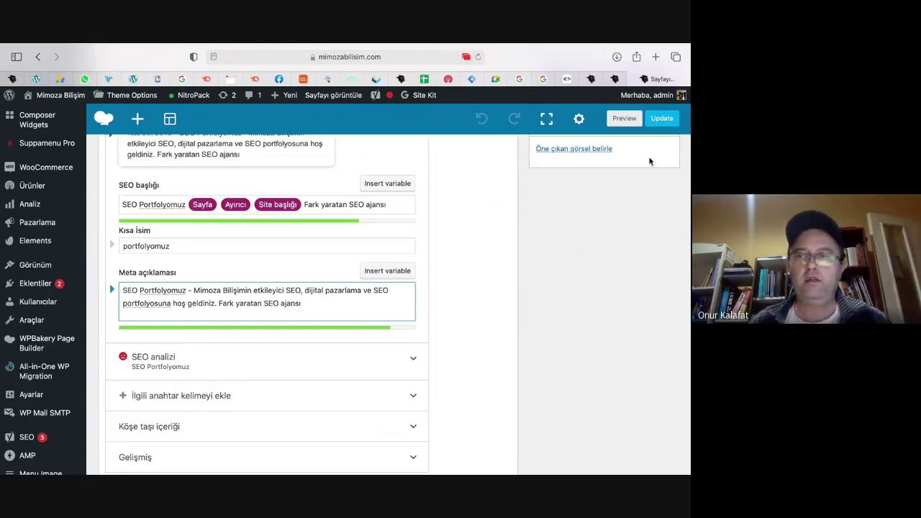
click(663, 119)
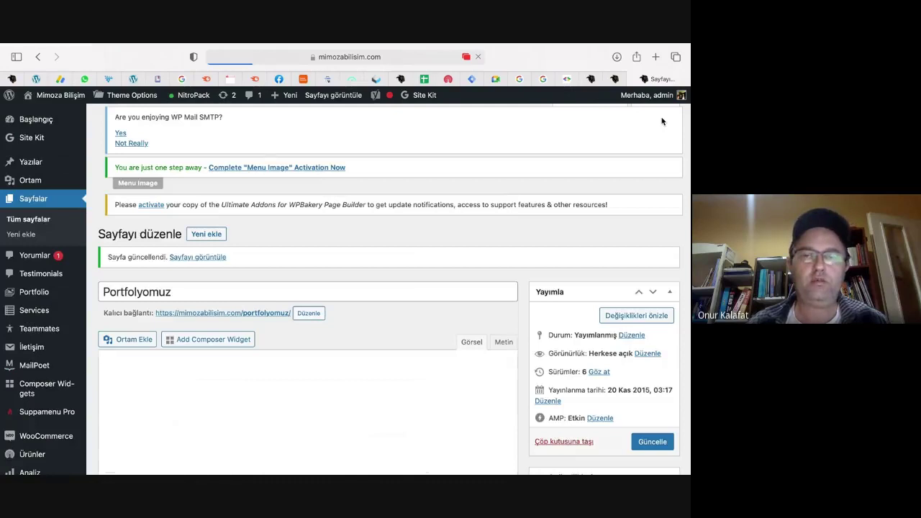
Switch to Screaming Frog and check the crawl's meta descriptions with the Duplicate filter and with the Multiple filter.
key(super+Tab)
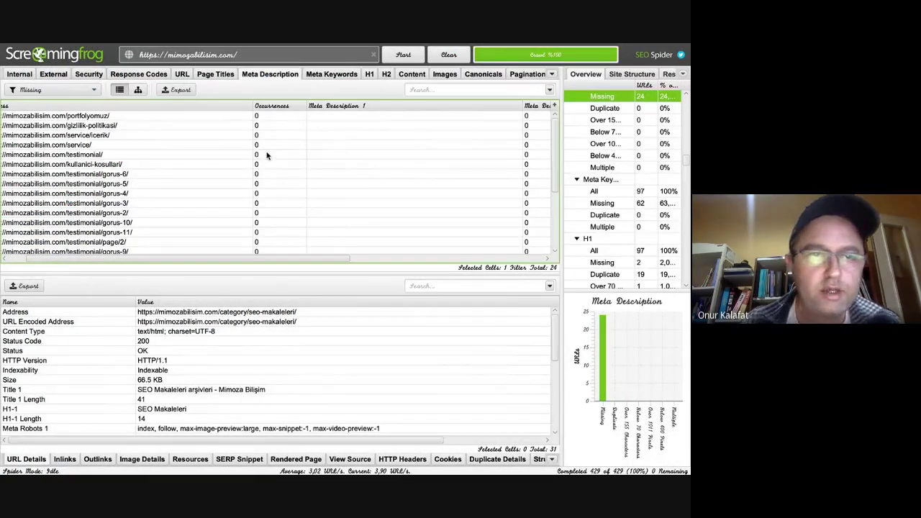
click(94, 90)
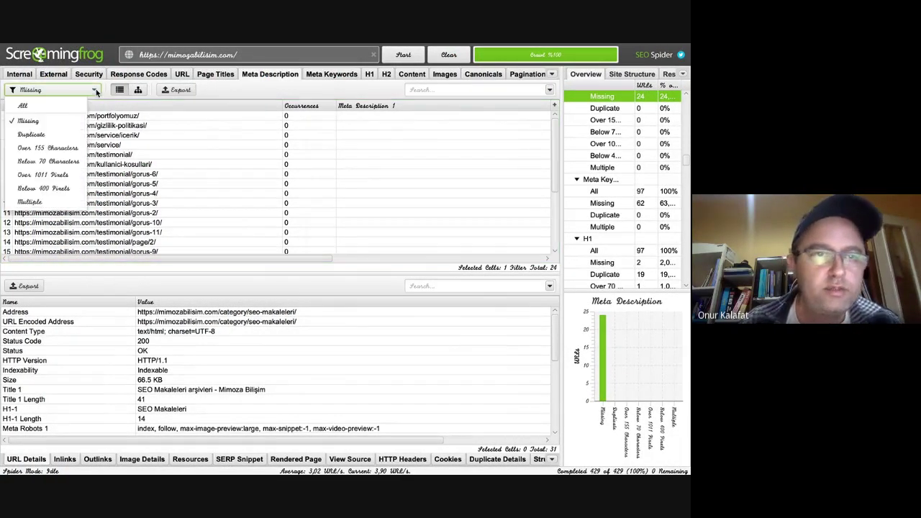
click(66, 137)
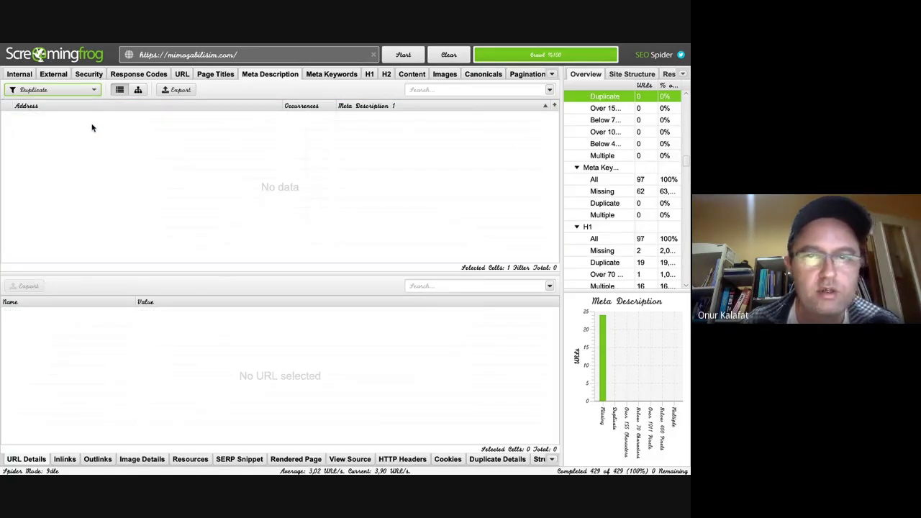
click(94, 90)
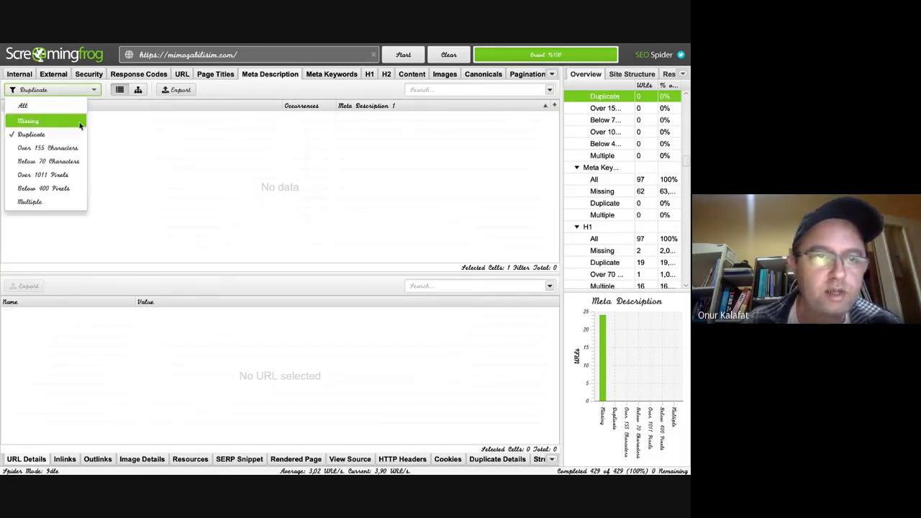
click(59, 202)
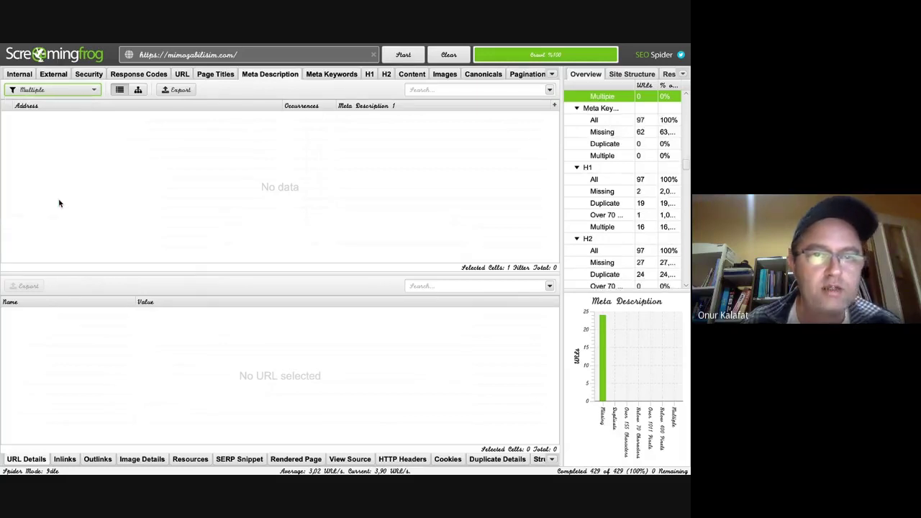
Look over the crawl's meta keywords and H1 headings, and filter the H1 list to Missing.
click(334, 79)
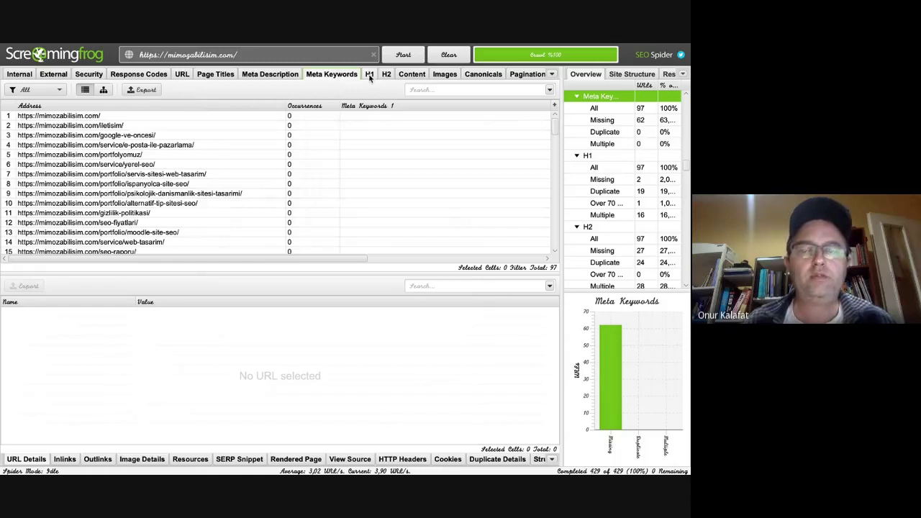
click(369, 76)
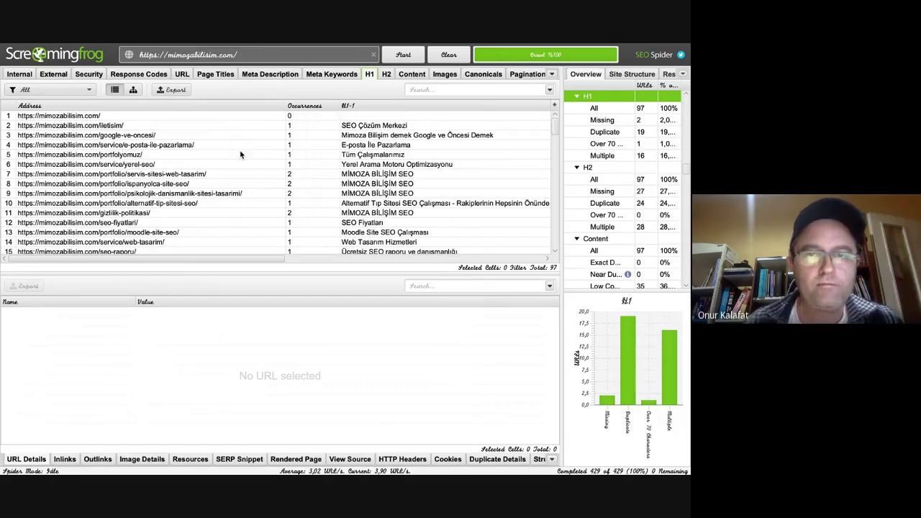
scroll(240, 150, down, 2)
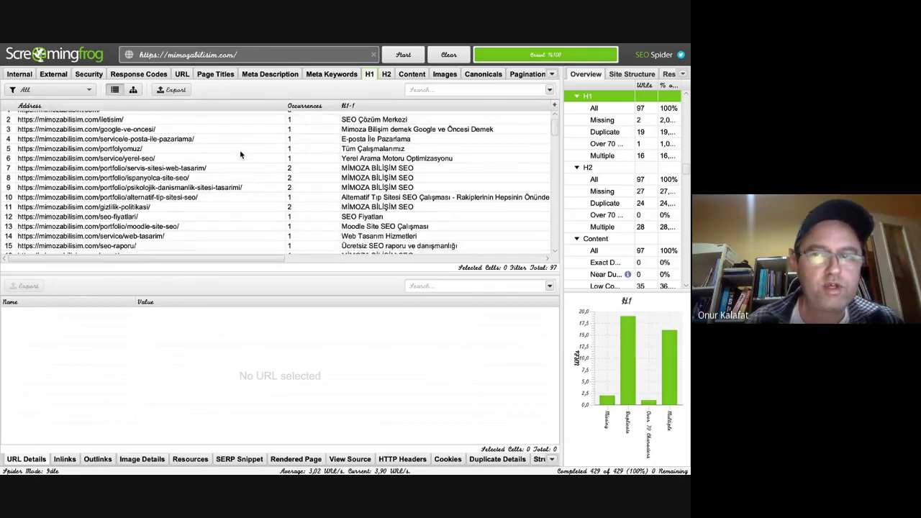
scroll(239, 150, up, 2)
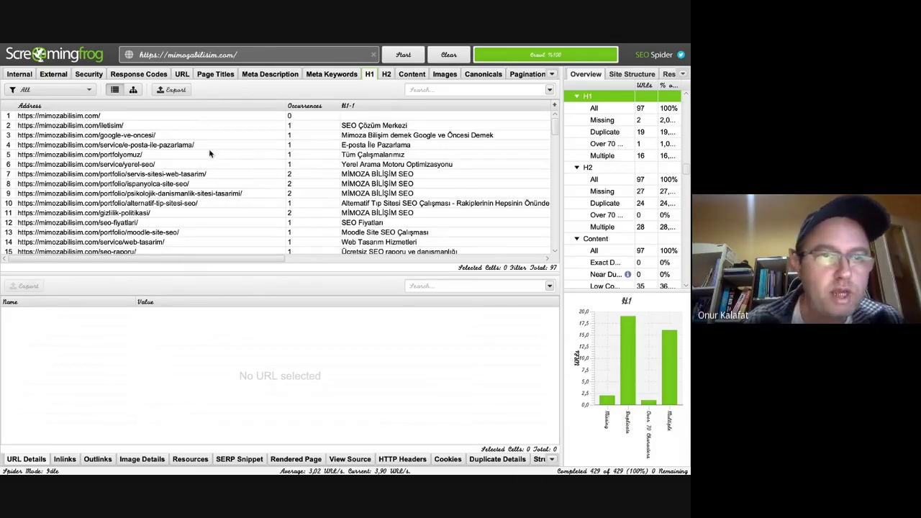
click(89, 91)
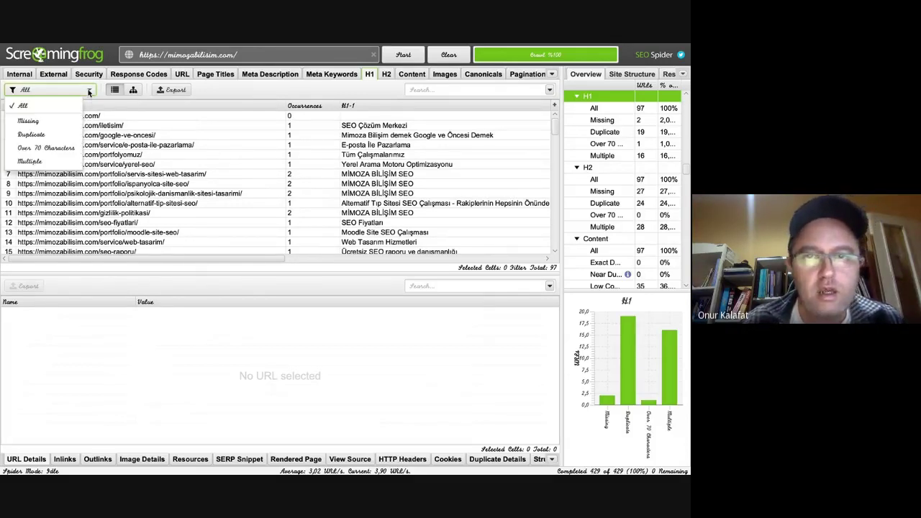
click(57, 121)
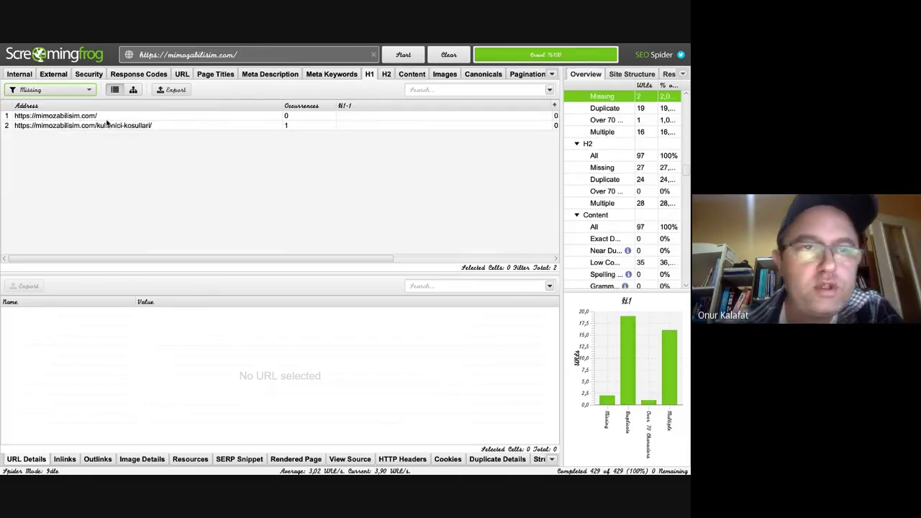
Open the mimozabilisim.com homepage from the missing-H1 list in the browser and examine its headings.
click(87, 117)
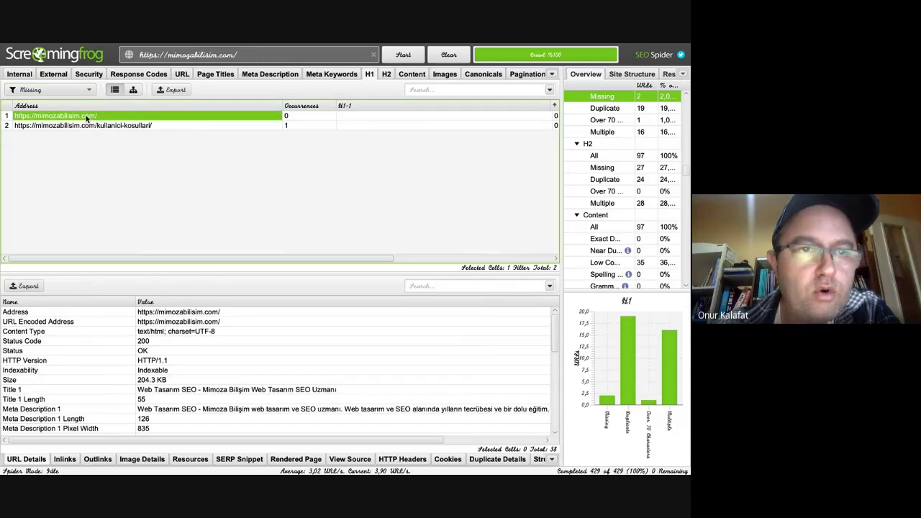
right_click(86, 118)
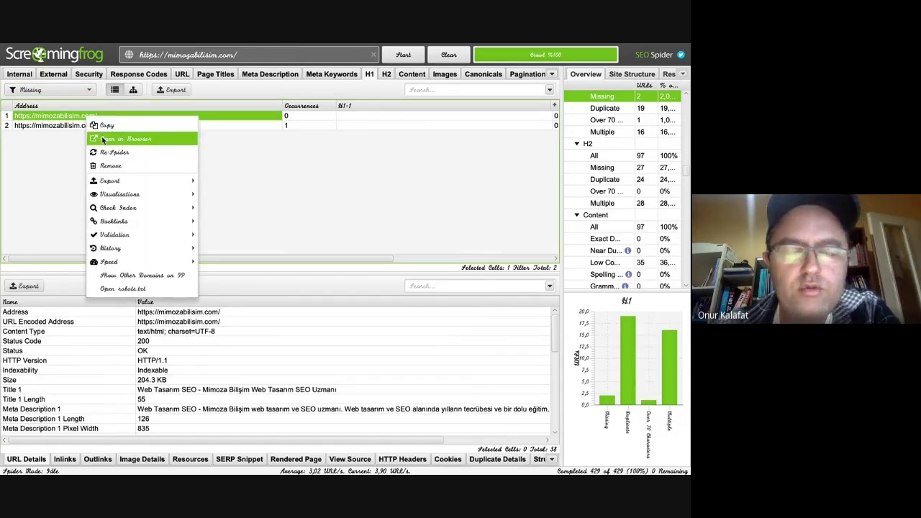
click(103, 139)
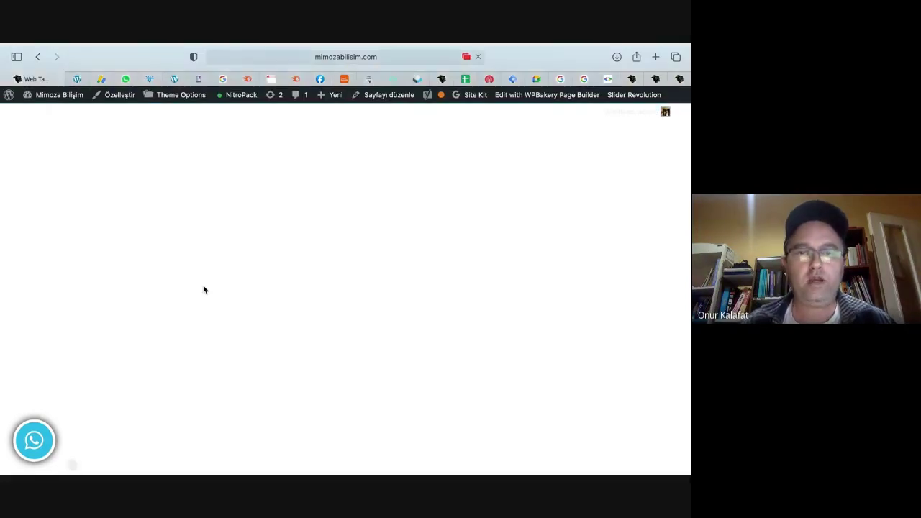
scroll(204, 290, down, 3)
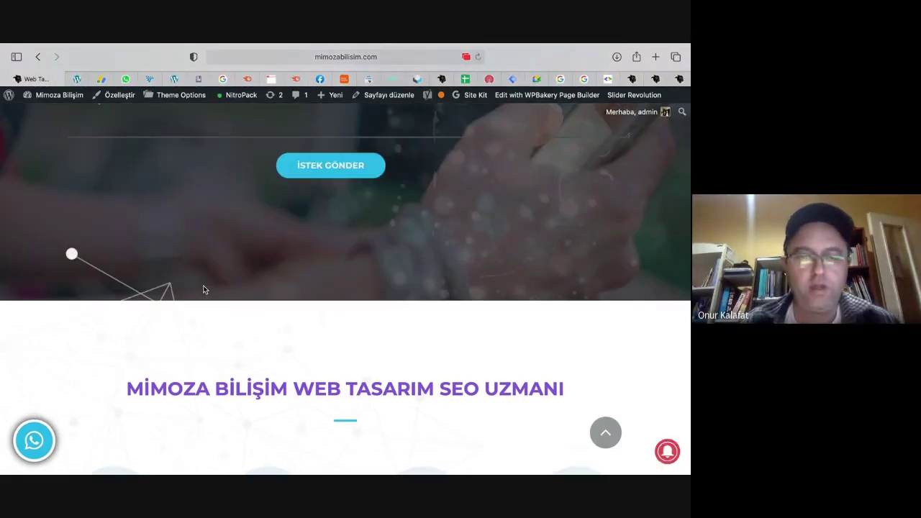
scroll(203, 288, up, 1)
scroll(204, 289, up, 4)
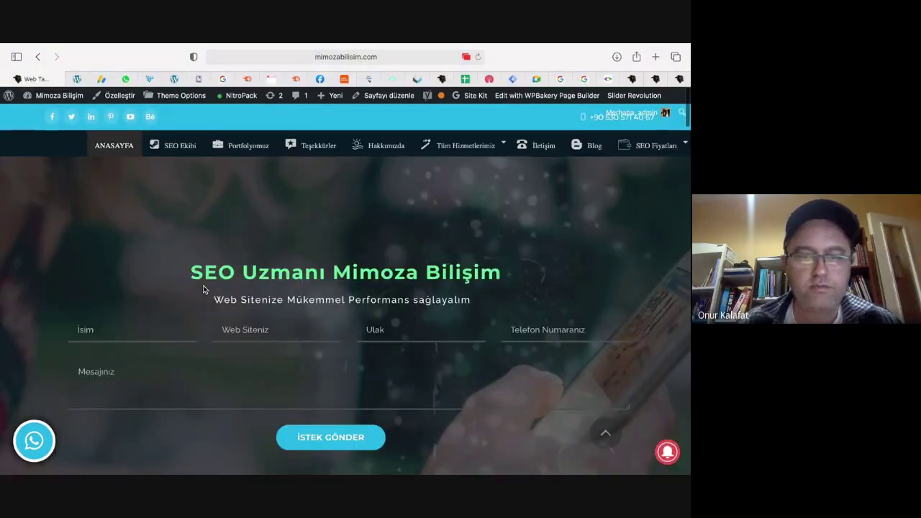
scroll(203, 288, down, 5)
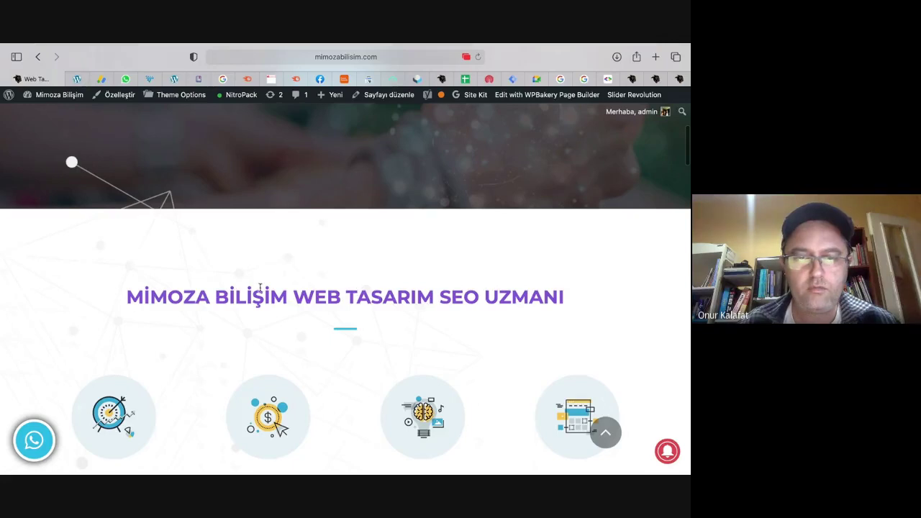
scroll(338, 288, up, 5)
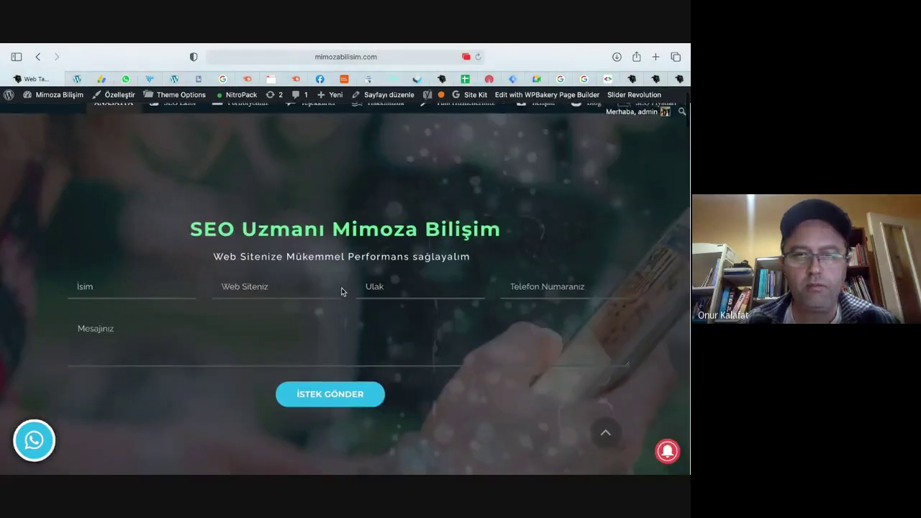
scroll(341, 287, up, 2)
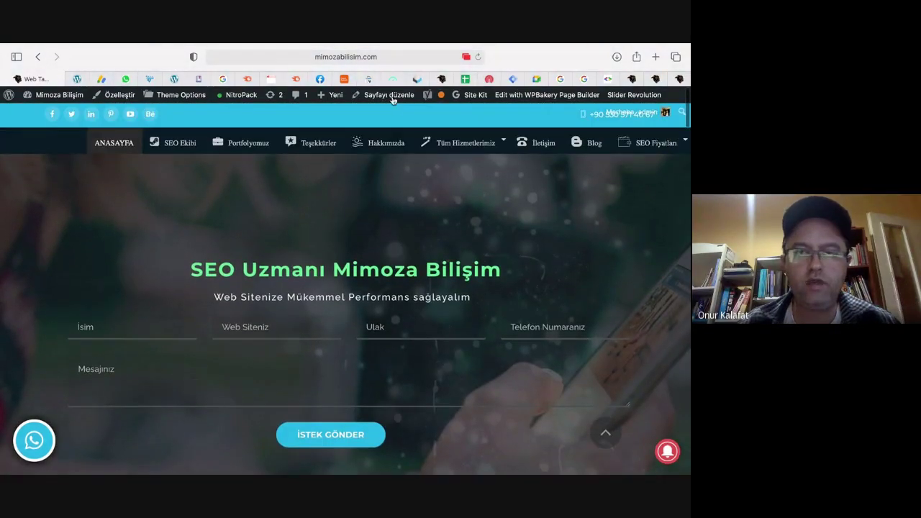
Open the homepage for editing in WordPress and locate its title element in the WPBakery Page Builder content.
click(392, 98)
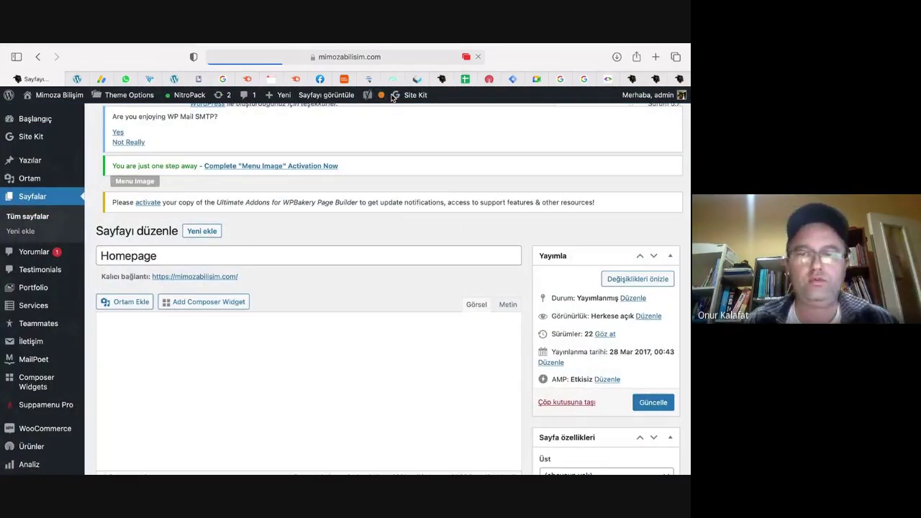
scroll(523, 236, down, 3)
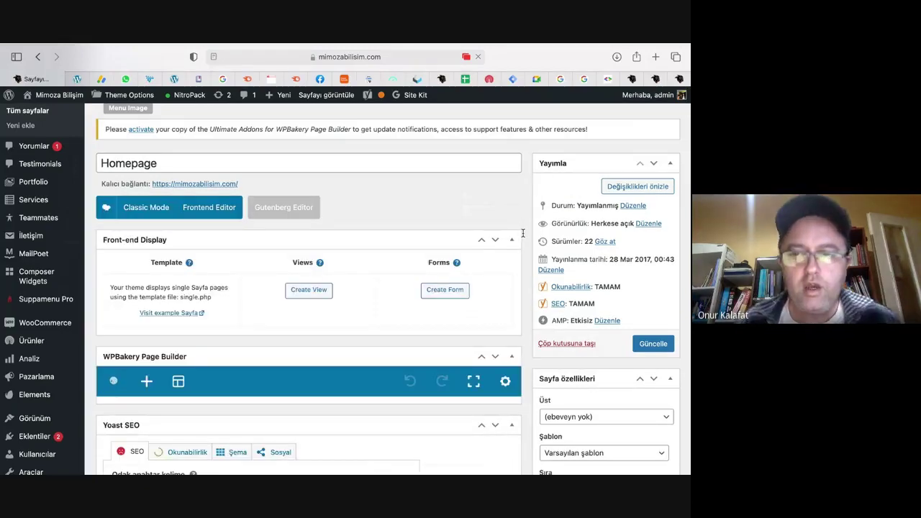
scroll(525, 232, down, 5)
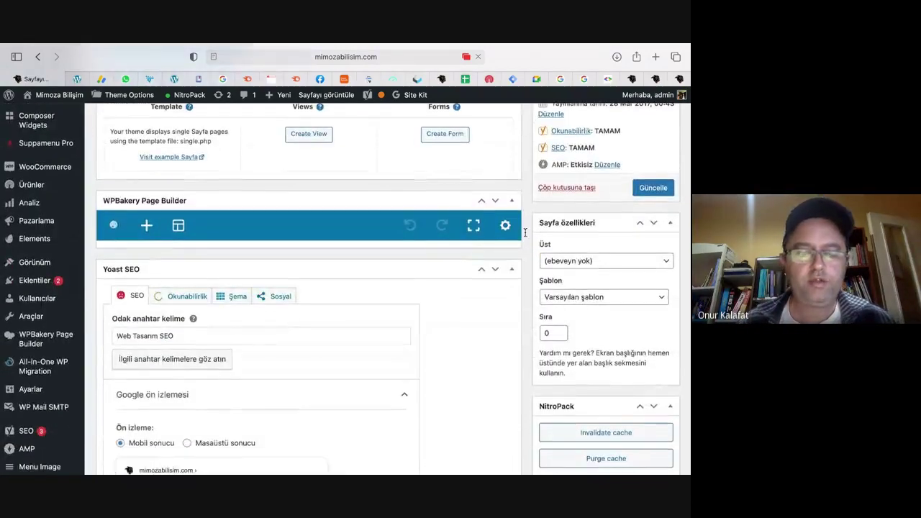
scroll(525, 233, up, 3)
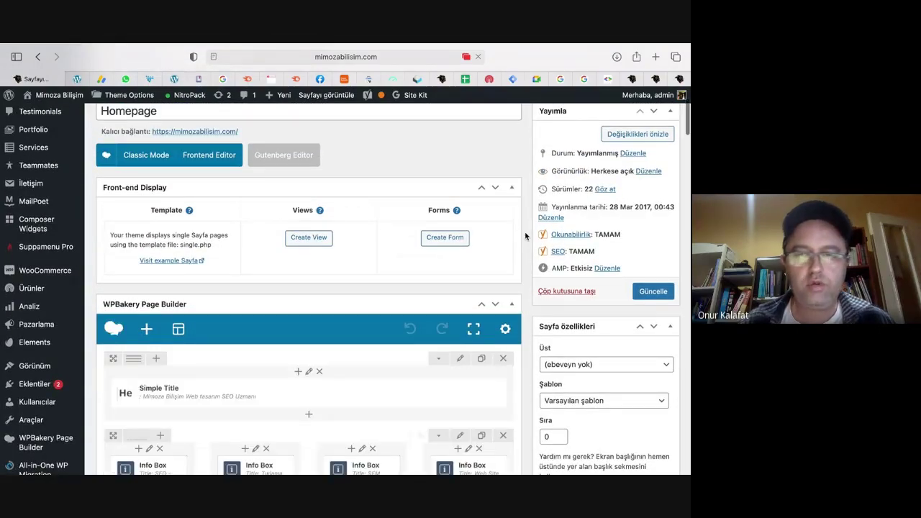
scroll(525, 231, down, 4)
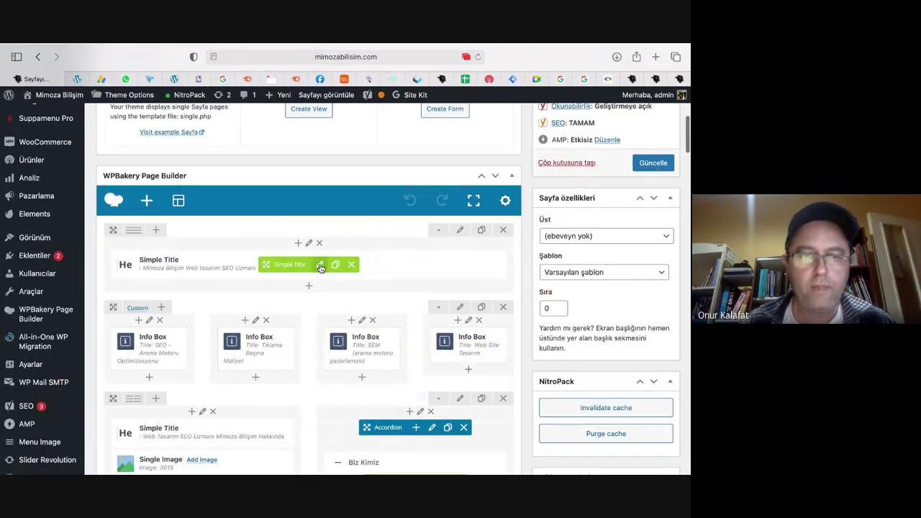
Set the heading tag of the "Mimoza Bilişim Web tasarım SEO Uzmanı" Simple Title to H1 and update the page.
click(320, 265)
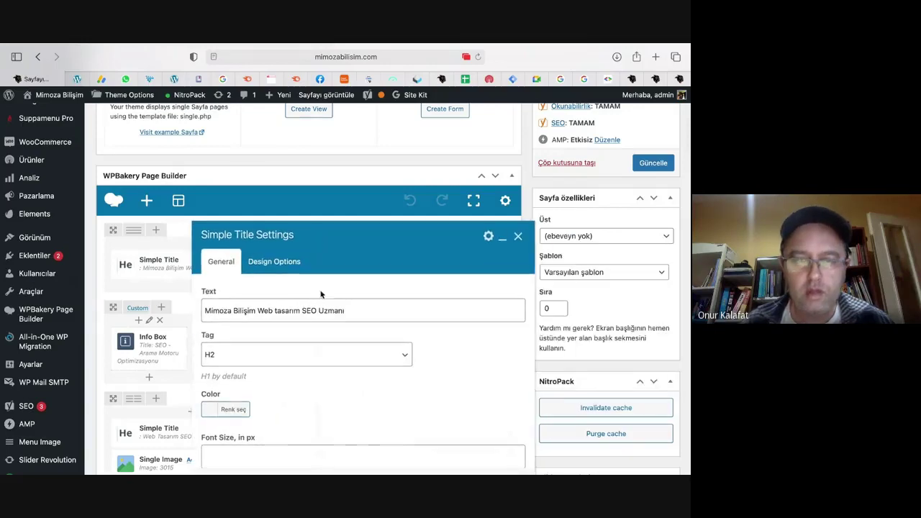
click(252, 360)
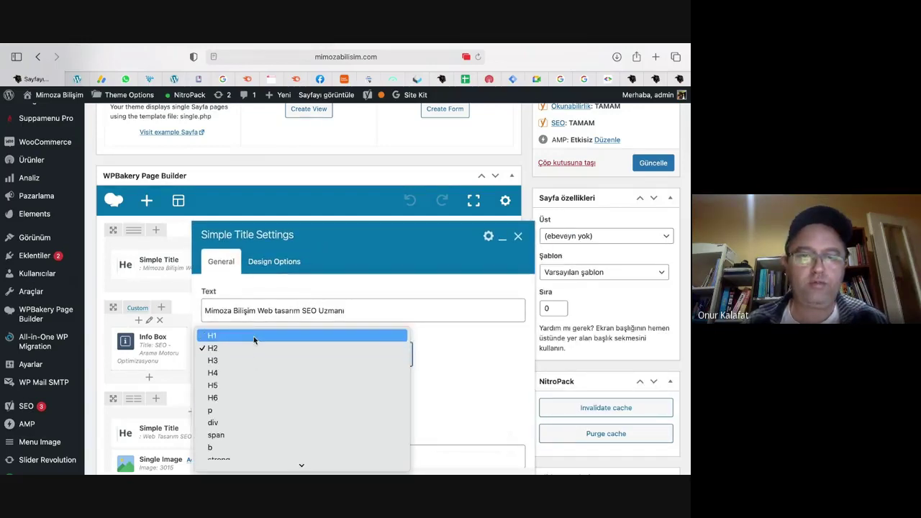
click(253, 336)
scroll(474, 341, down, 5)
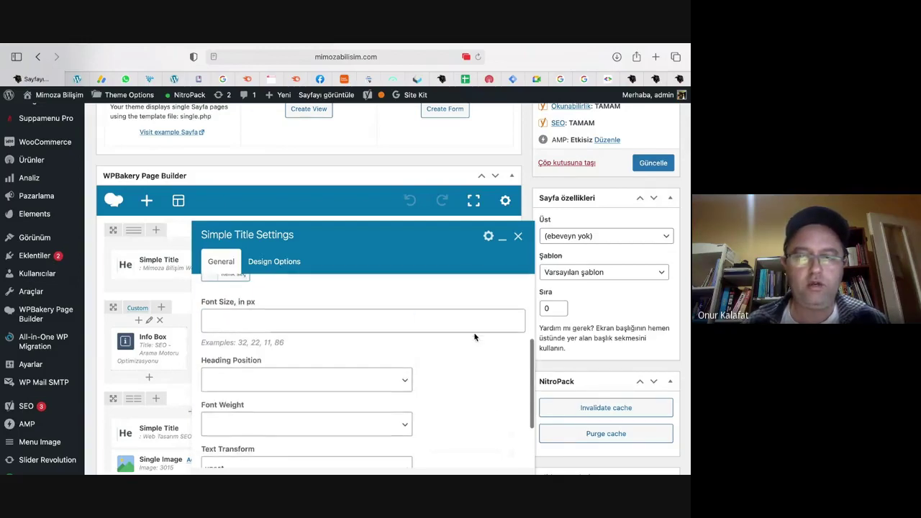
drag(434, 230, 425, 117)
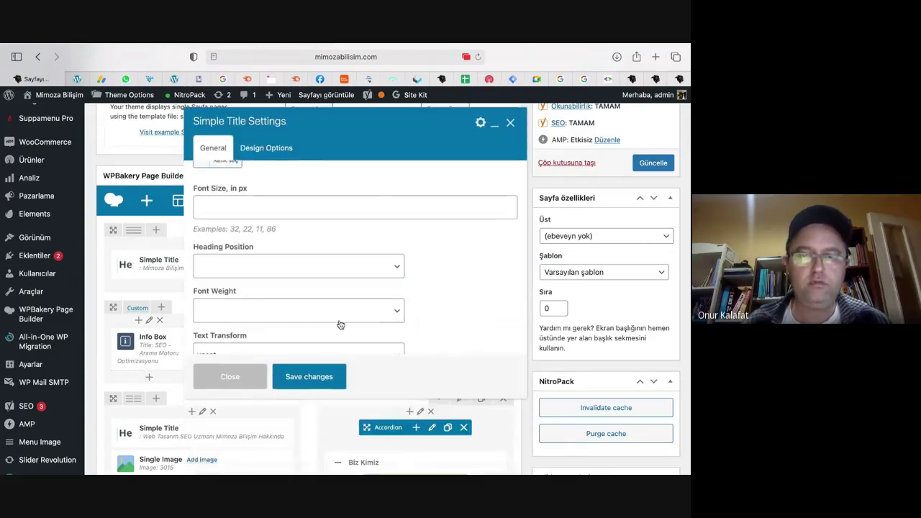
click(311, 375)
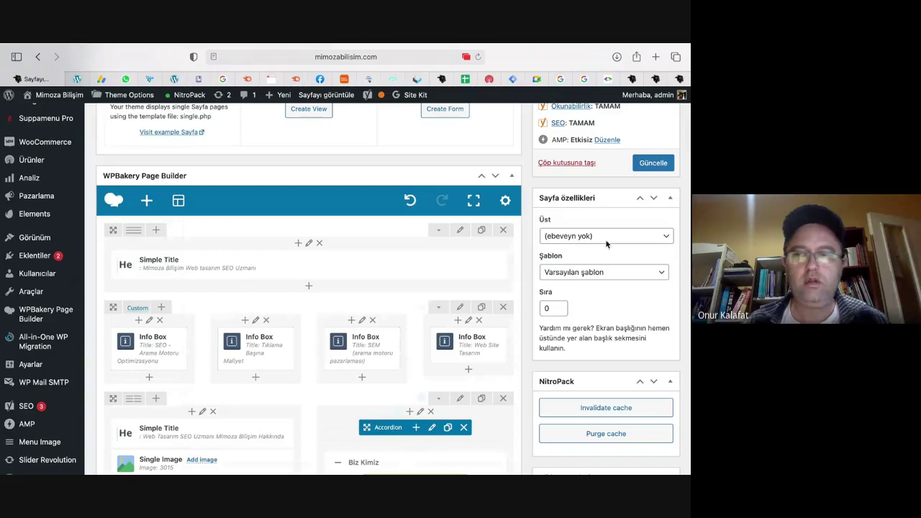
click(661, 166)
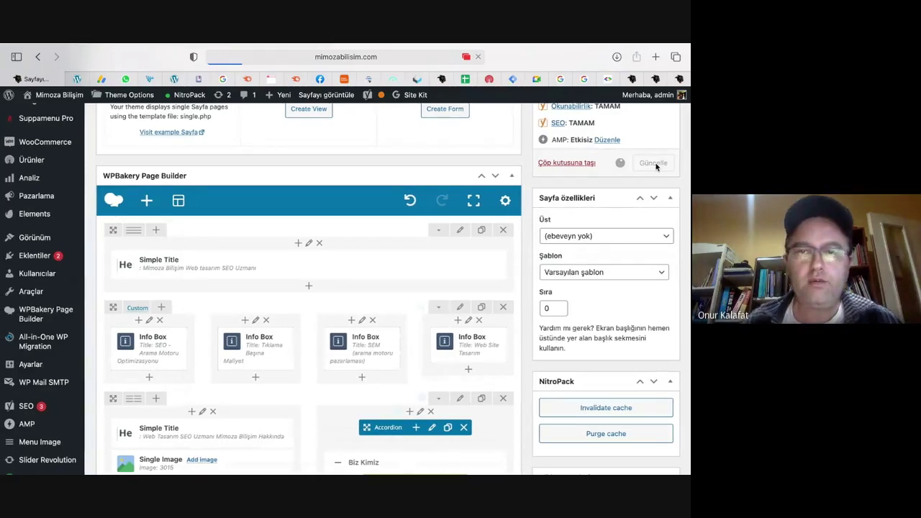
Switch to Screaming Frog, filter the H1 list to Duplicate and examine the pages sharing the same heading.
key(ctrl+Right)
click(202, 126)
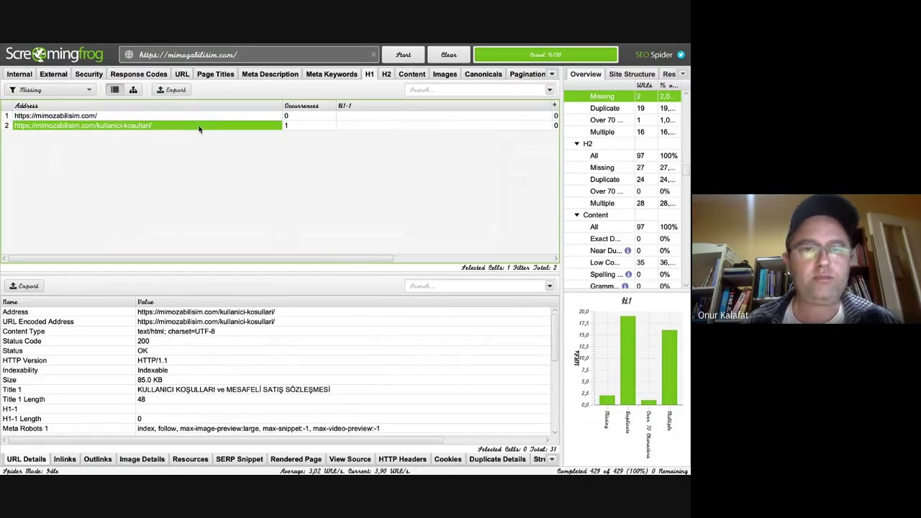
click(92, 89)
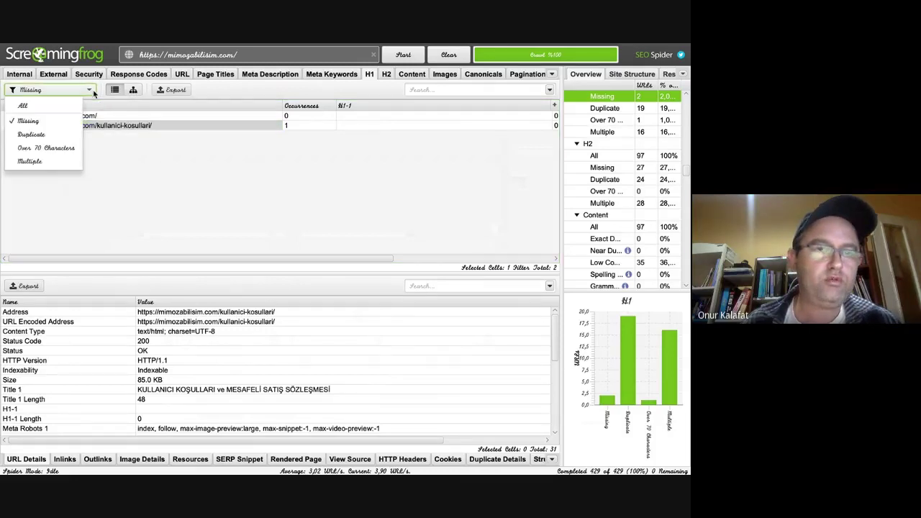
click(68, 120)
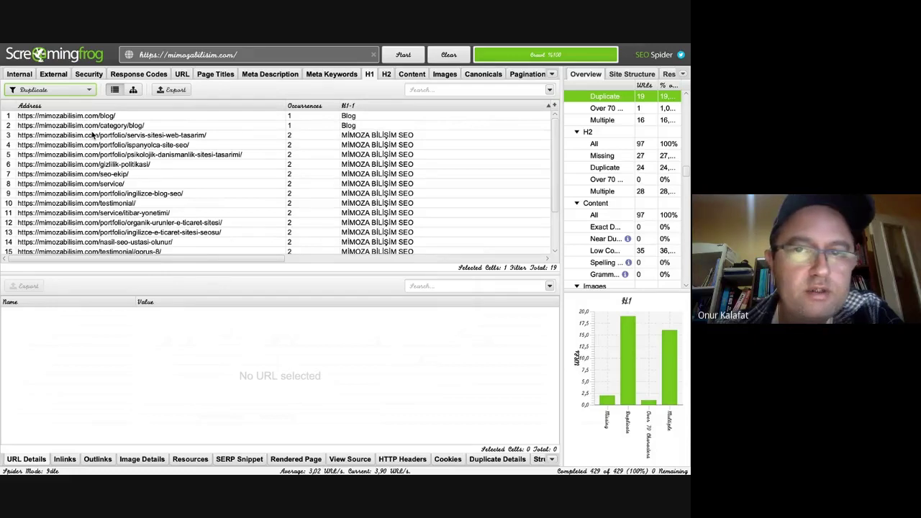
scroll(93, 134, right, 2)
scroll(92, 135, left, 2)
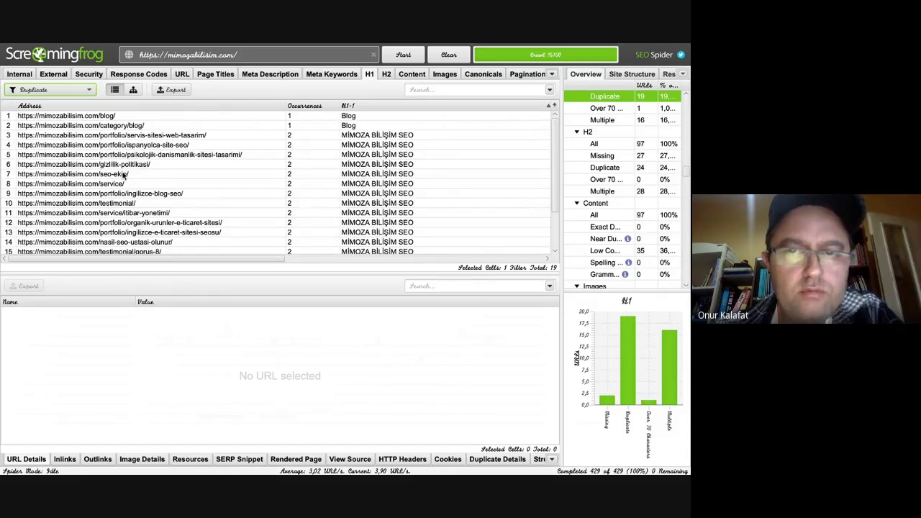
scroll(124, 175, right, 2)
scroll(124, 175, left, 2)
scroll(124, 175, down, 1)
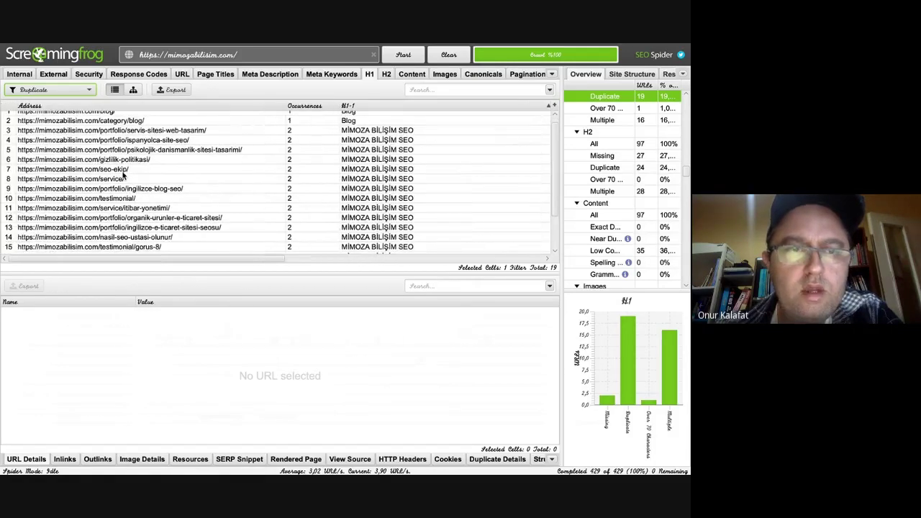
scroll(123, 174, down, 2)
scroll(124, 175, up, 2)
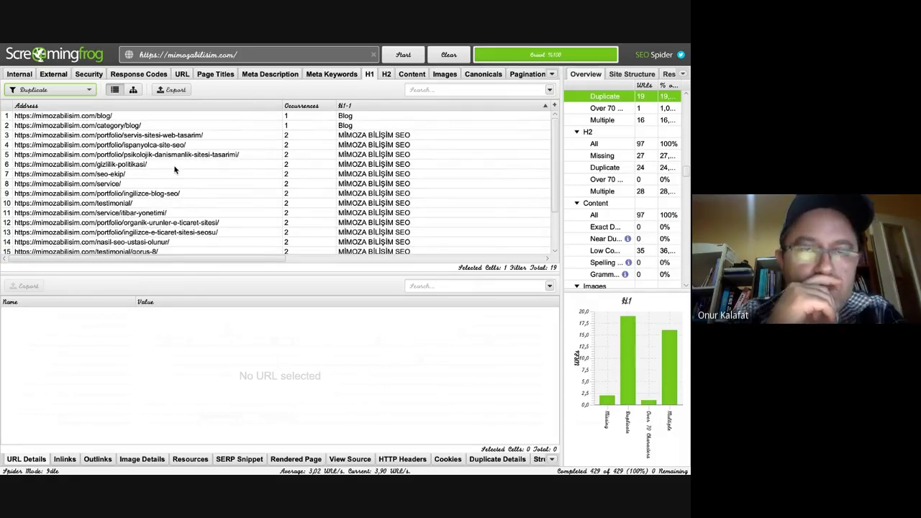
Export the duplicate H1 list to the Desktop as h1__duplicate.csv and filter the H1 list to Over 70 Characters.
click(172, 91)
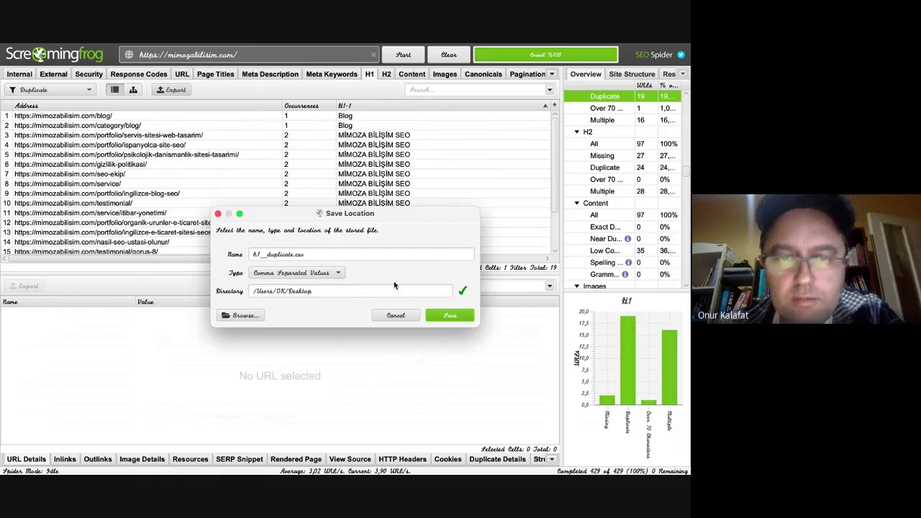
click(440, 315)
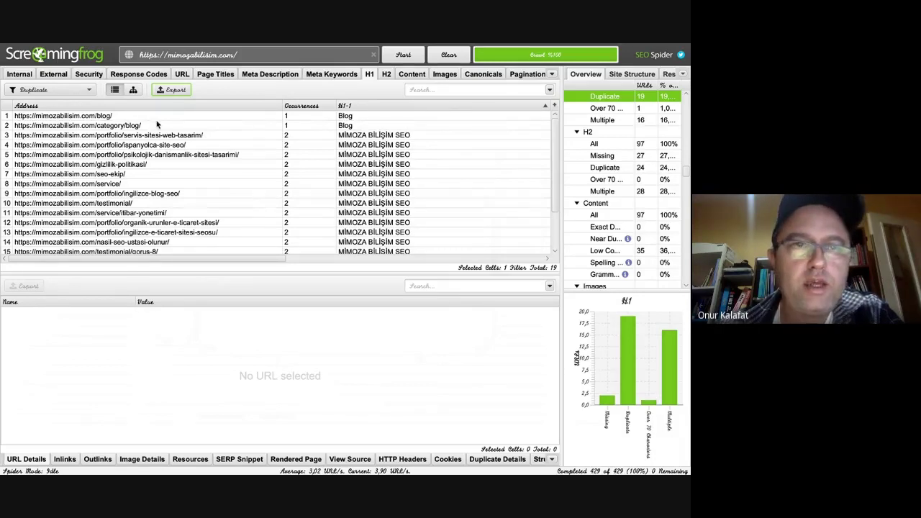
click(88, 90)
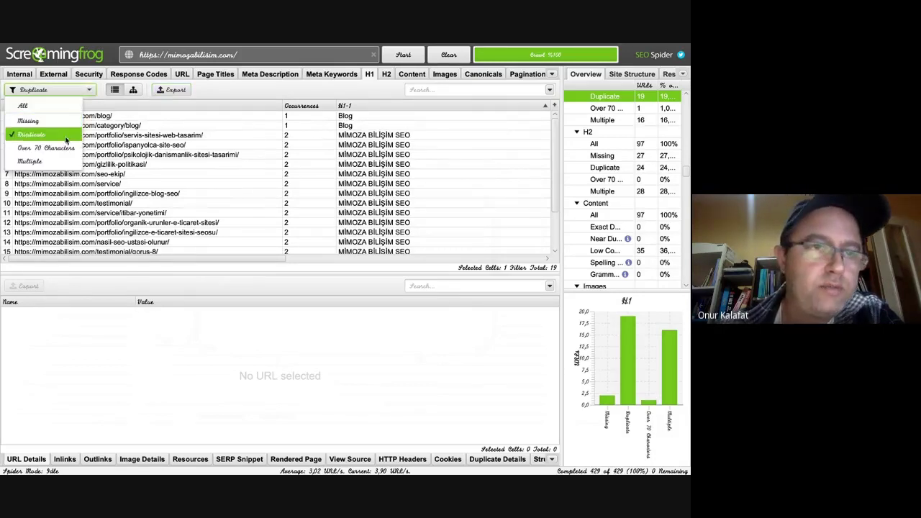
key(Escape)
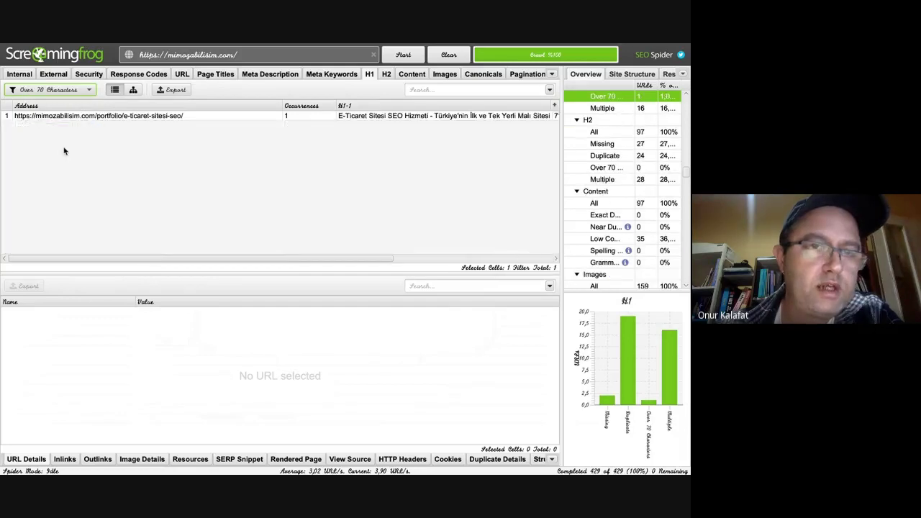
Open the flagged e-ticaret-sitesi-seo page in the browser, bring it up for editing in WordPress and locate its Headings element.
click(141, 116)
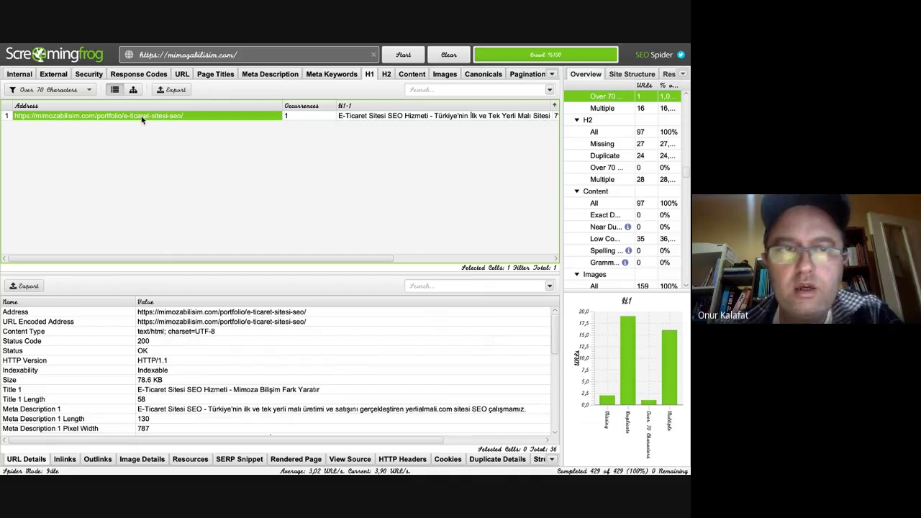
right_click(141, 116)
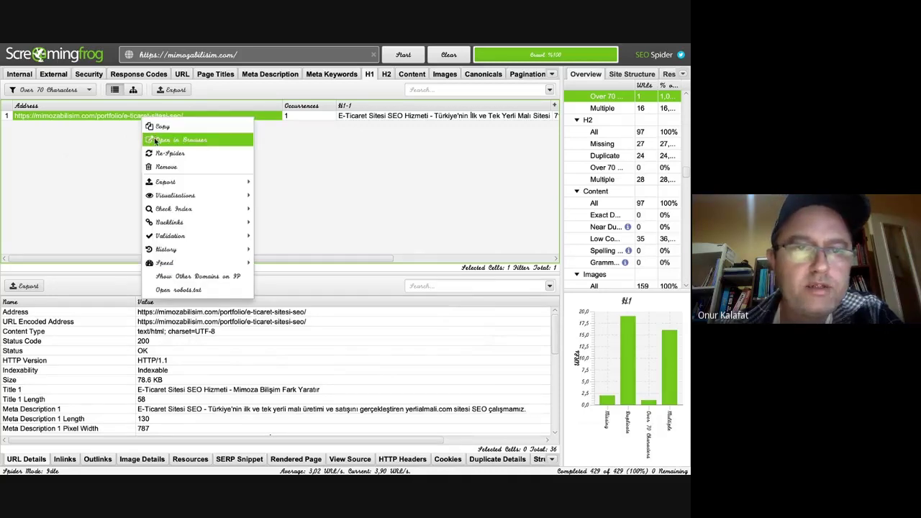
click(154, 141)
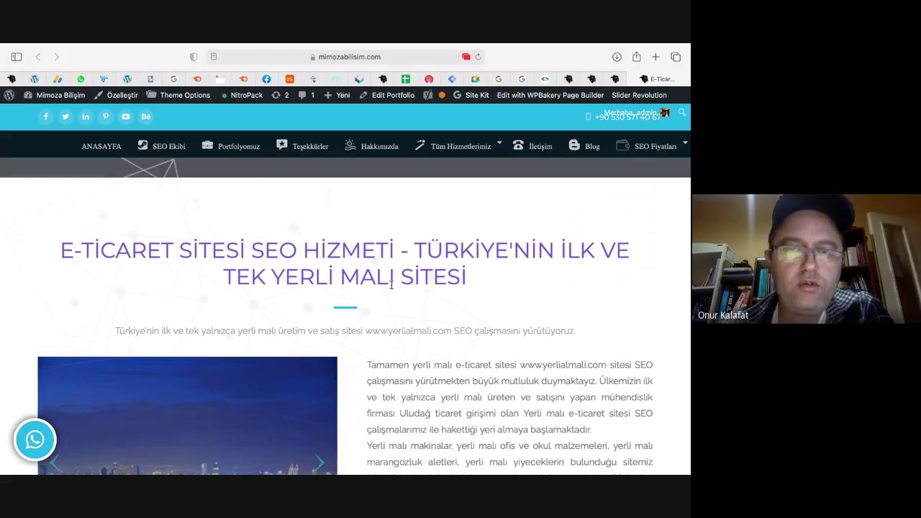
click(387, 97)
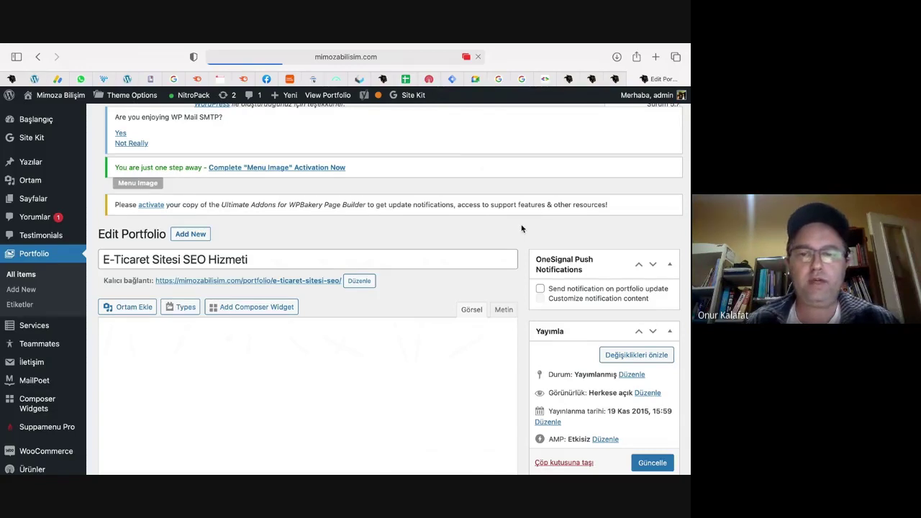
scroll(521, 228, down, 3)
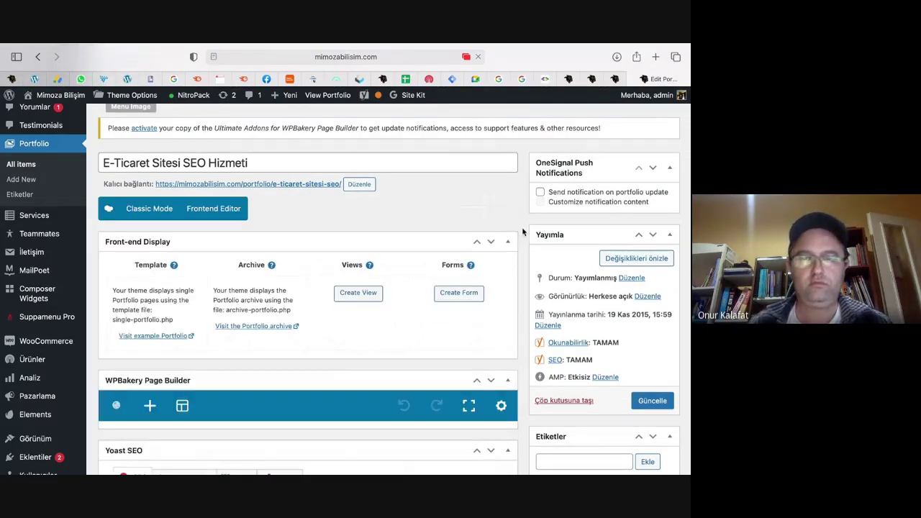
scroll(522, 228, down, 5)
scroll(523, 230, down, 2)
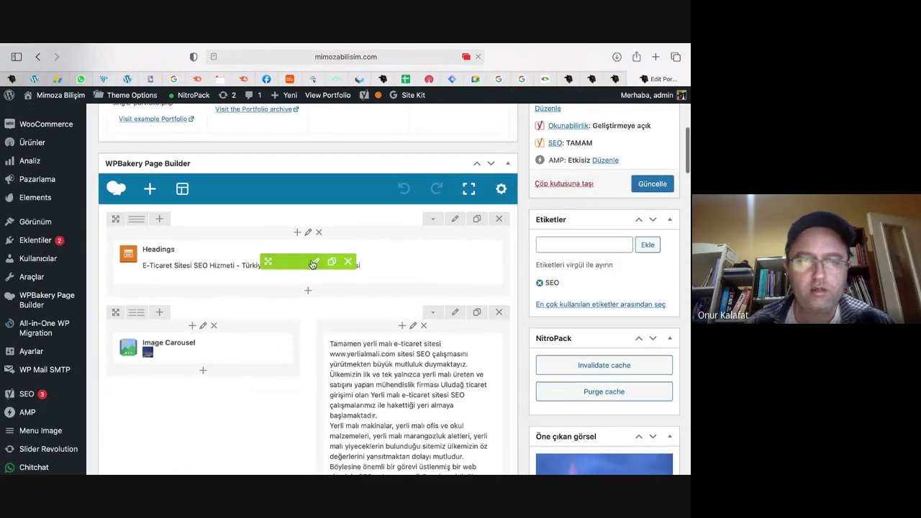
Shorten the Headings element's title to "E-Ticaret Sitesi SEO - Türkiye'nin İlk ve Yerli Malı Sitesi" and update the portfolio item.
click(313, 263)
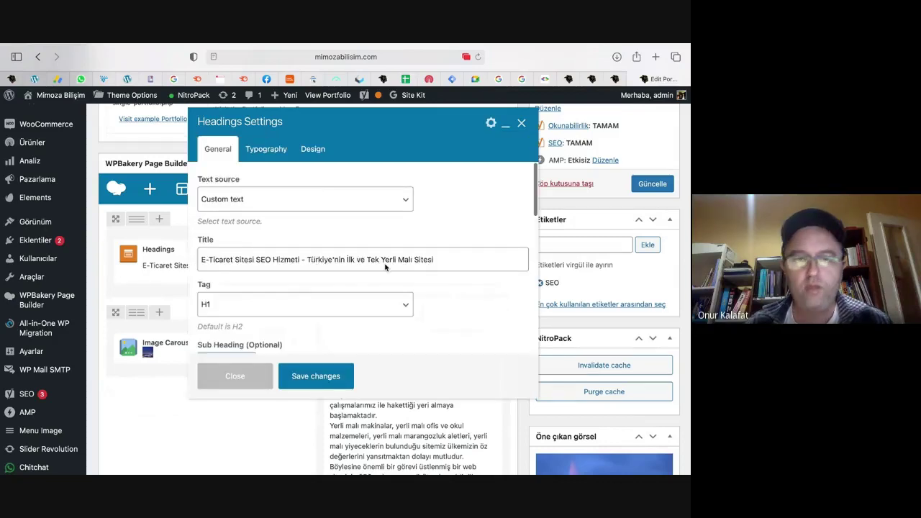
scroll(315, 263, down, 5)
scroll(335, 263, up, 4)
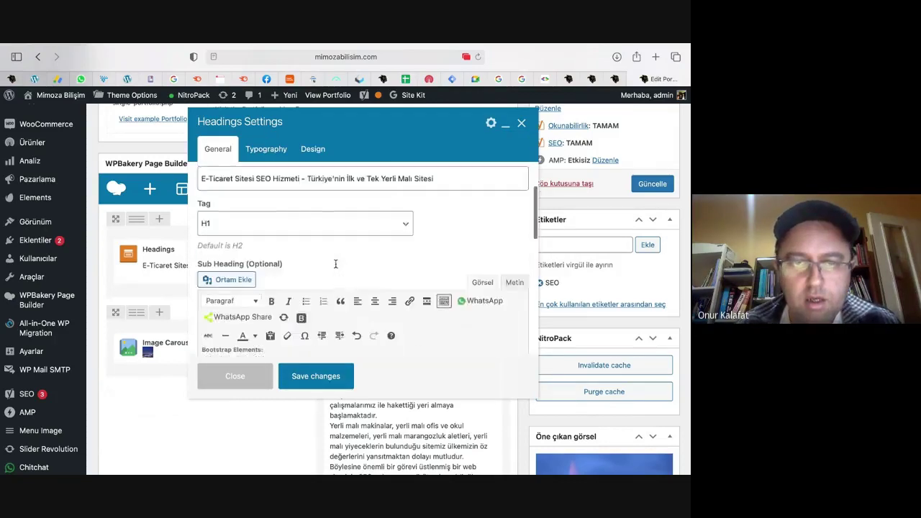
click(301, 222)
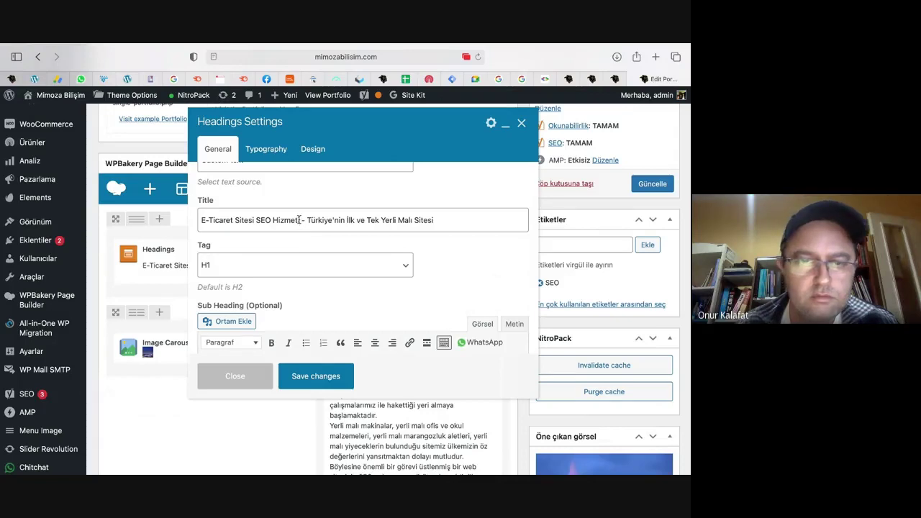
click(298, 219)
key(BackSpace)
key(BackSpace)
key(BackSpace)
key(BackSpace)
key(BackSpace)
key(BackSpace)
key(BackSpace)
key(BackSpace)
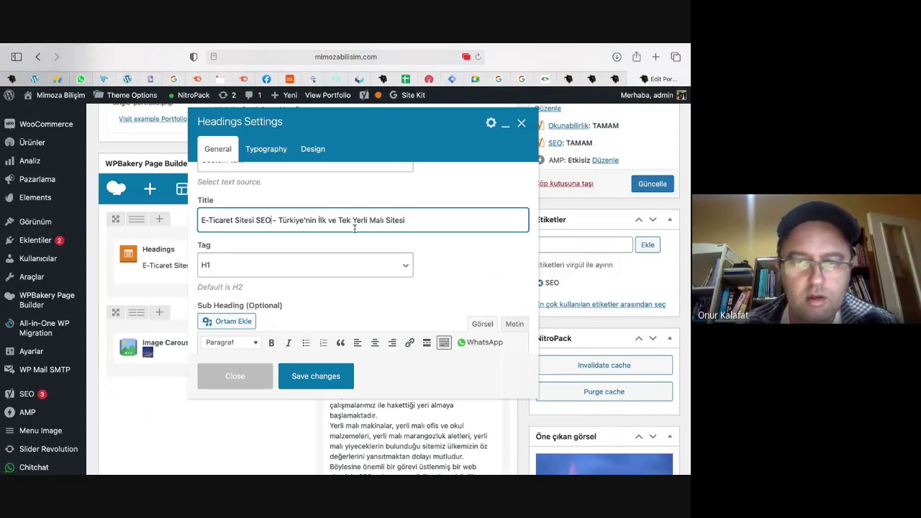
click(353, 226)
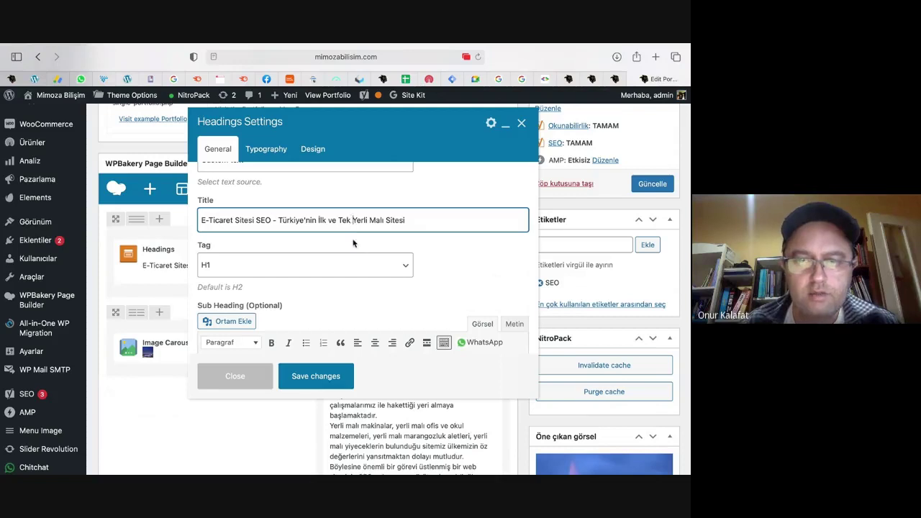
key(BackSpace)
key(BackSpace)
key(BackSpace)
key(BackSpace)
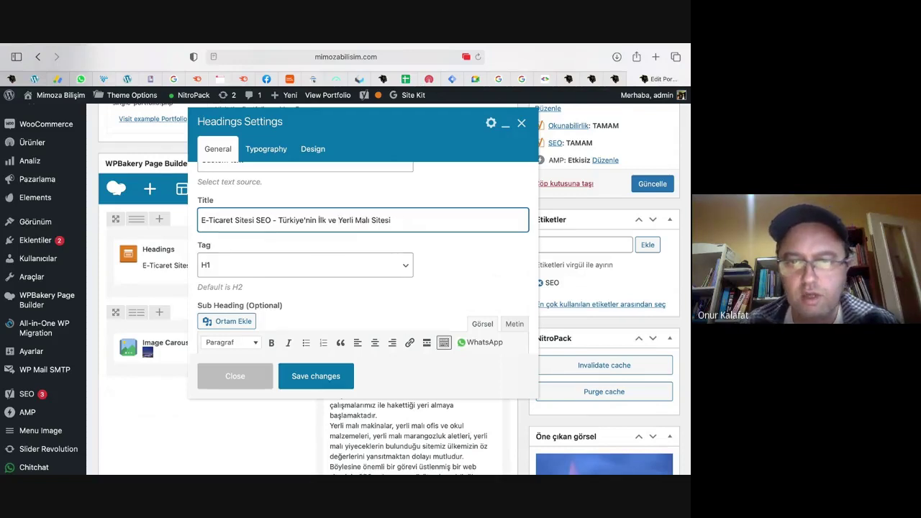
click(313, 375)
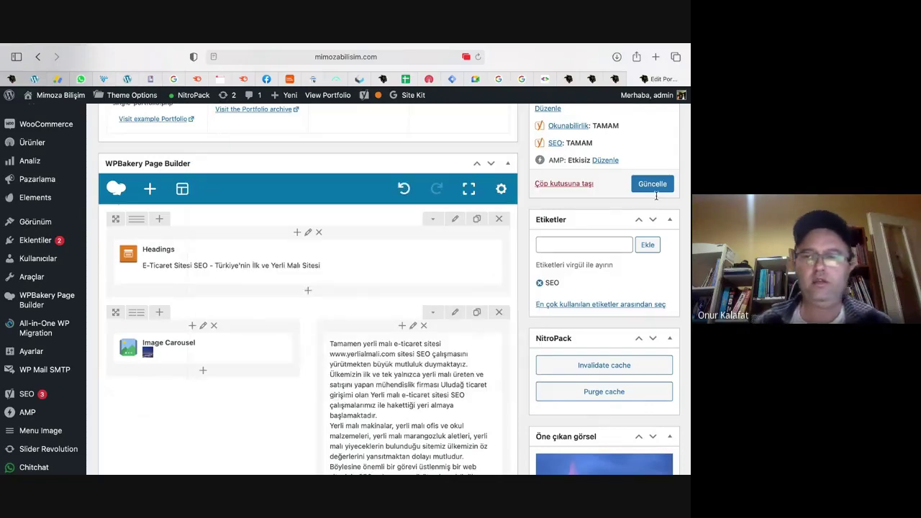
click(654, 190)
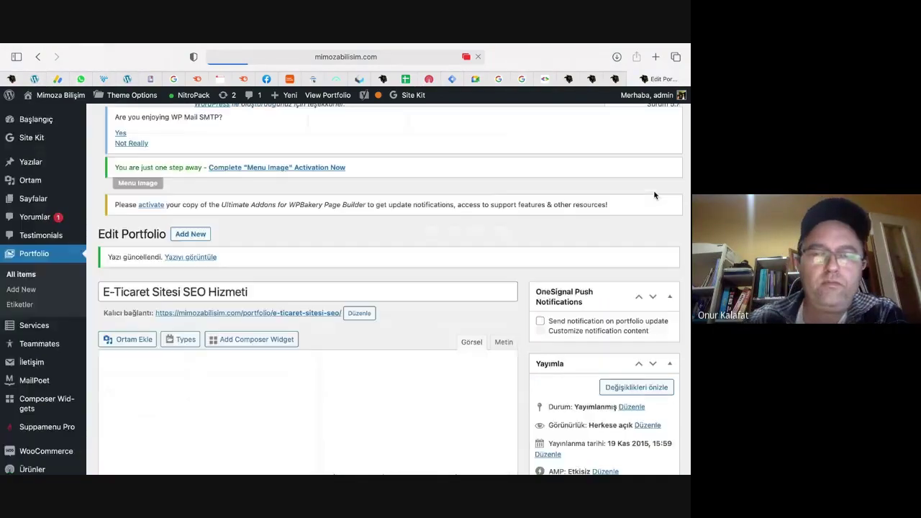
Switch to Screaming Frog, filter the H1 list to Multiple, review it and export it to the Desktop as h1__multiple.csv.
key(super+Tab)
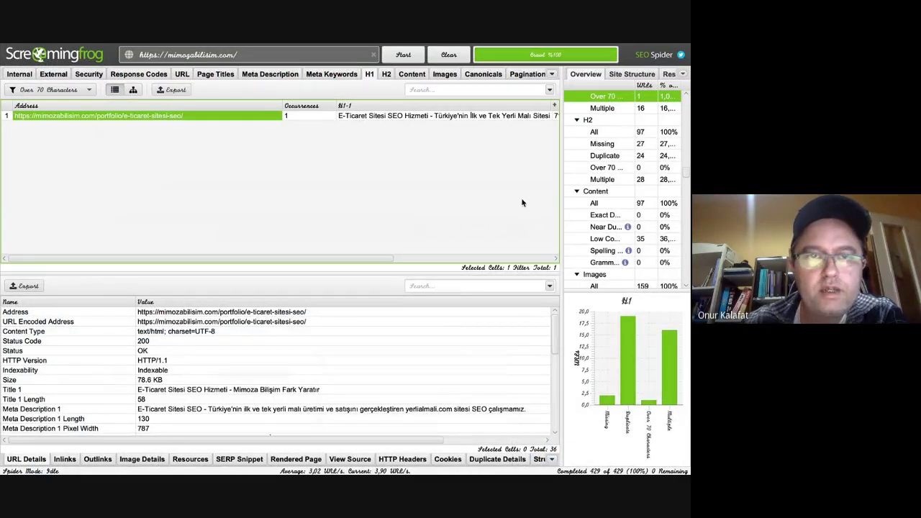
click(86, 90)
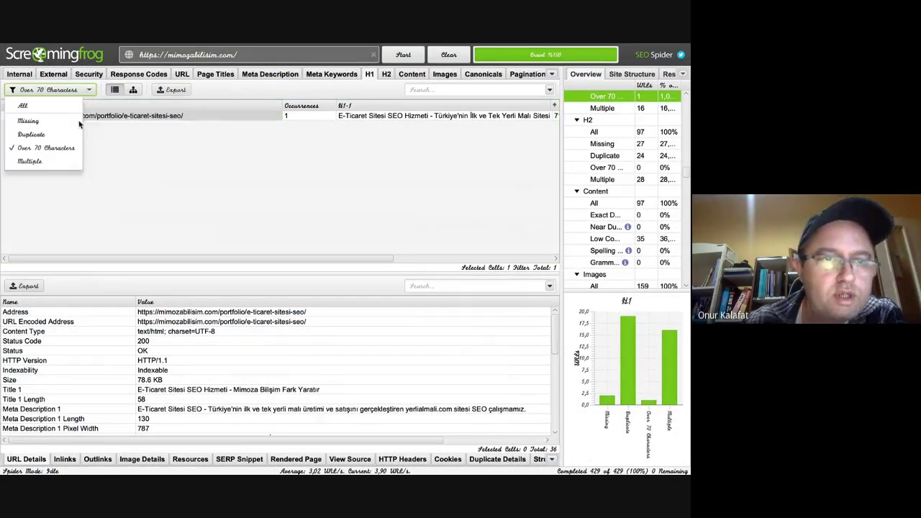
click(59, 162)
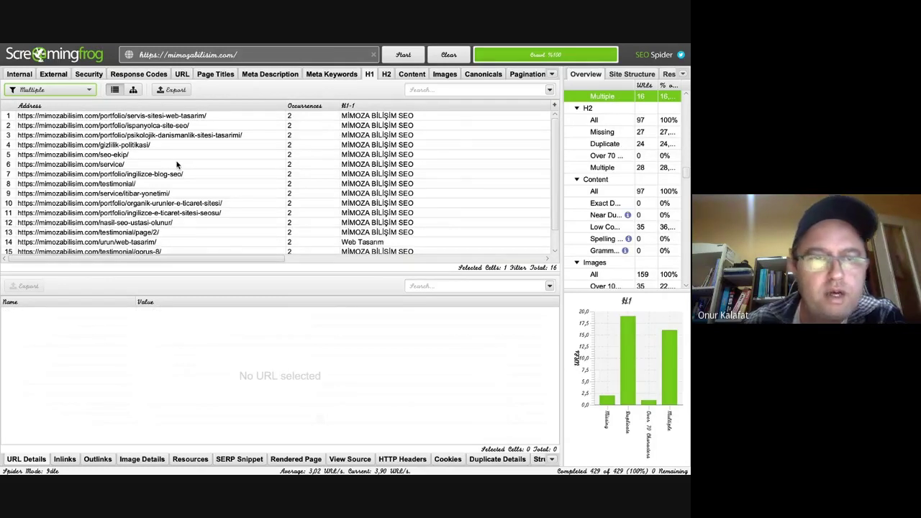
scroll(177, 165, right, 10)
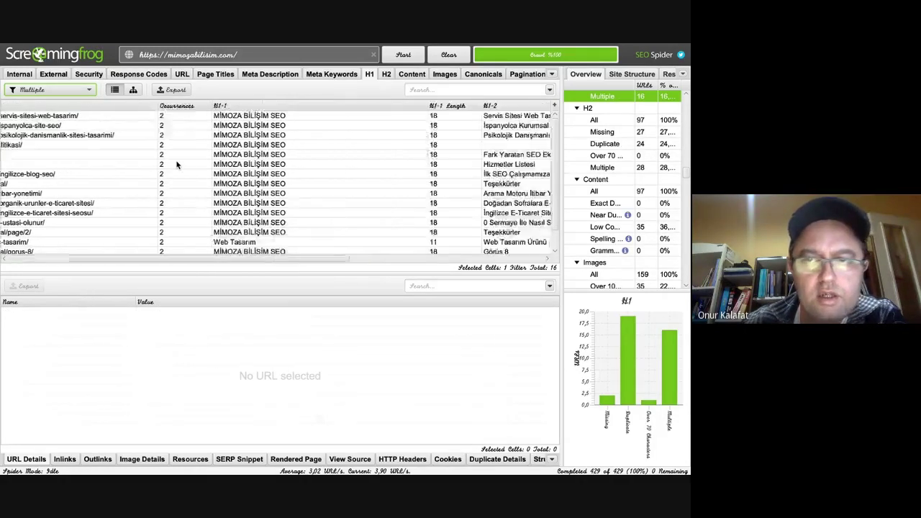
scroll(177, 164, left, 10)
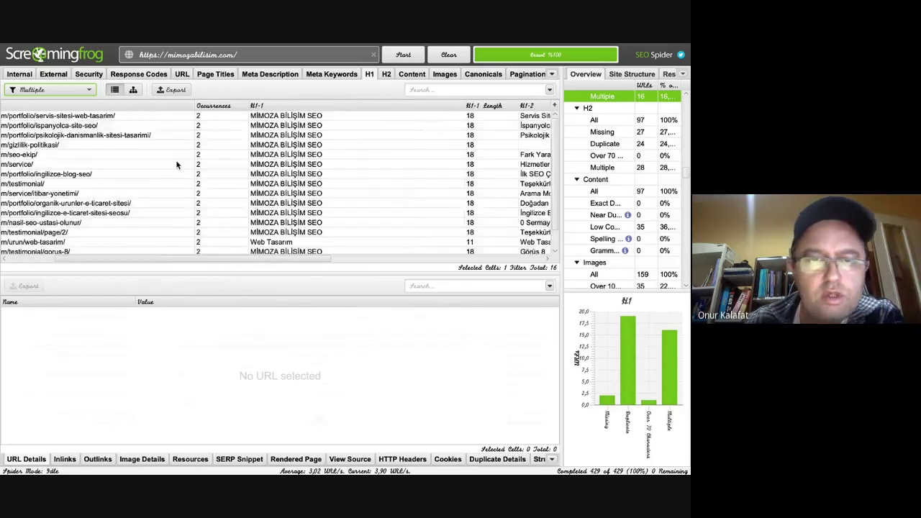
scroll(177, 164, right, 2)
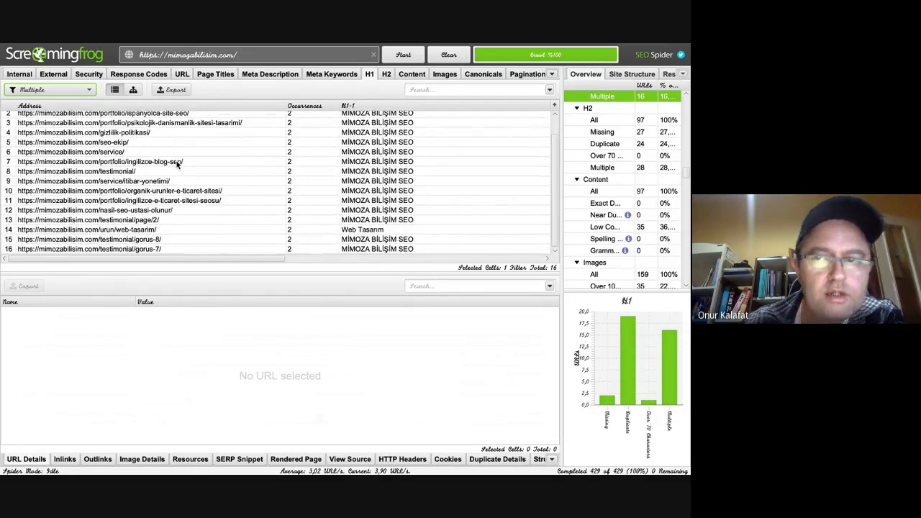
scroll(169, 165, left, 2)
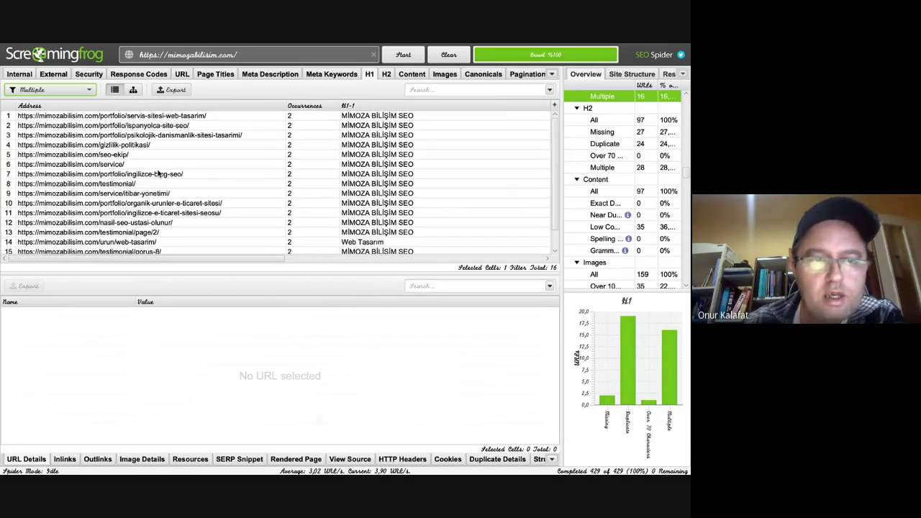
scroll(166, 166, down, 1)
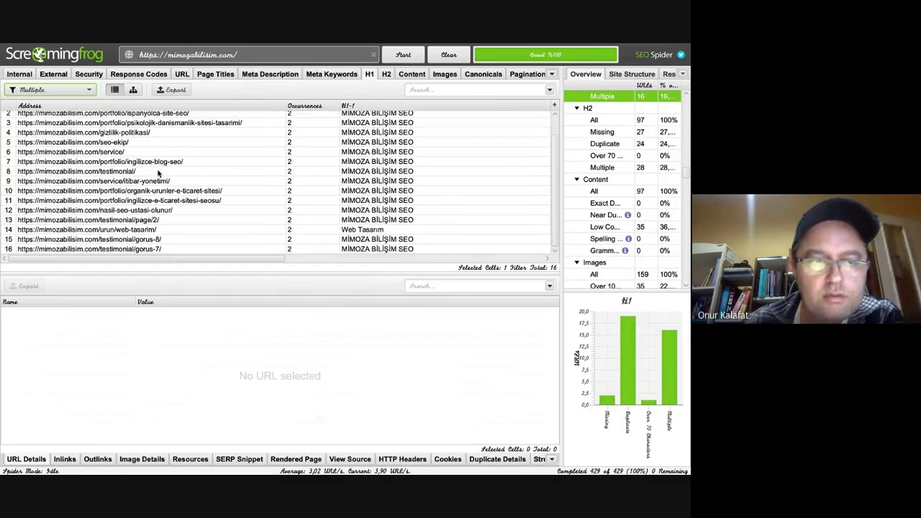
click(172, 90)
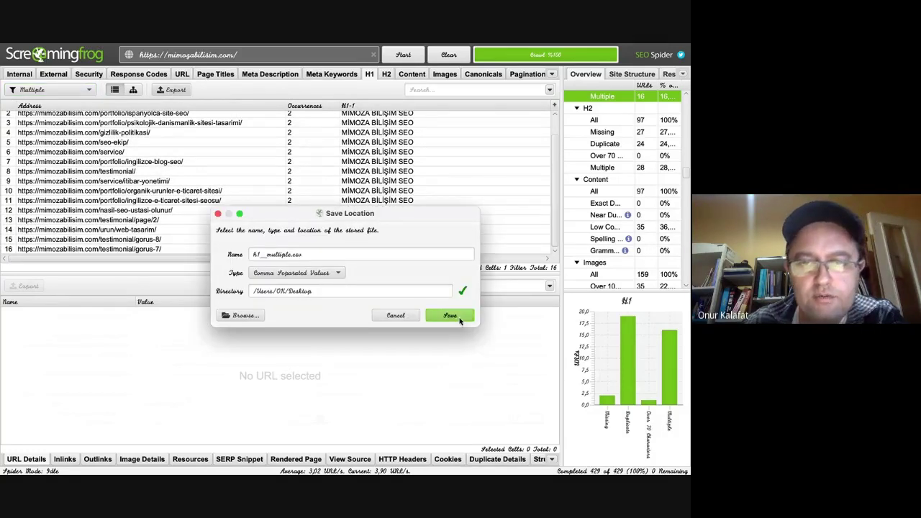
click(460, 317)
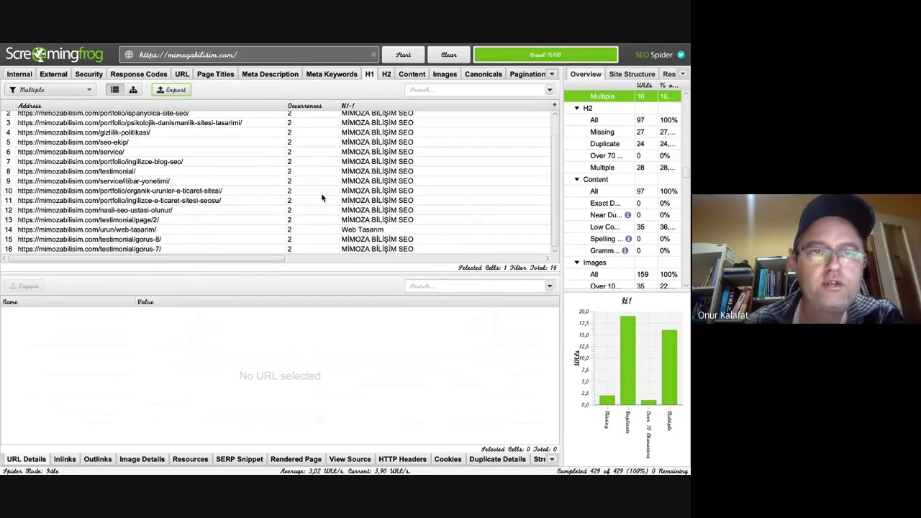
scroll(321, 194, up, 2)
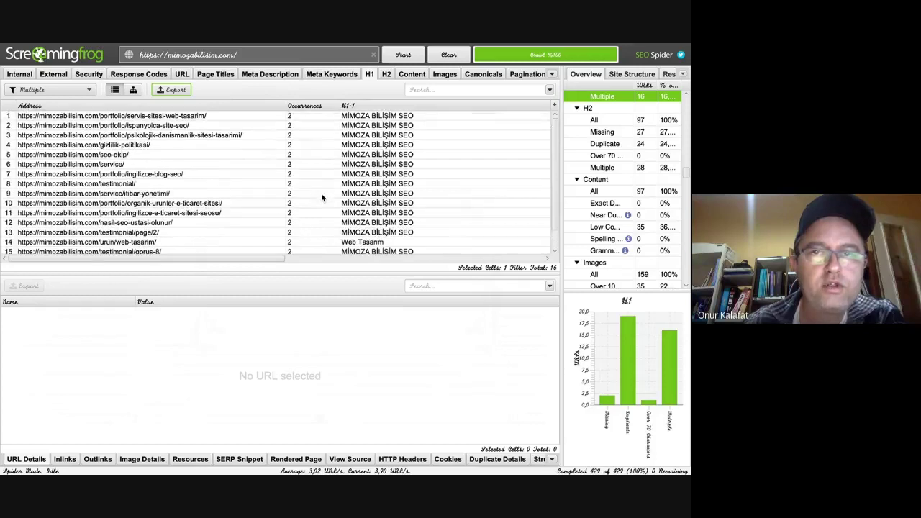
Filter the H2 list to Missing, review the pages and export them to the Desktop as h2__missing.csv.
click(386, 75)
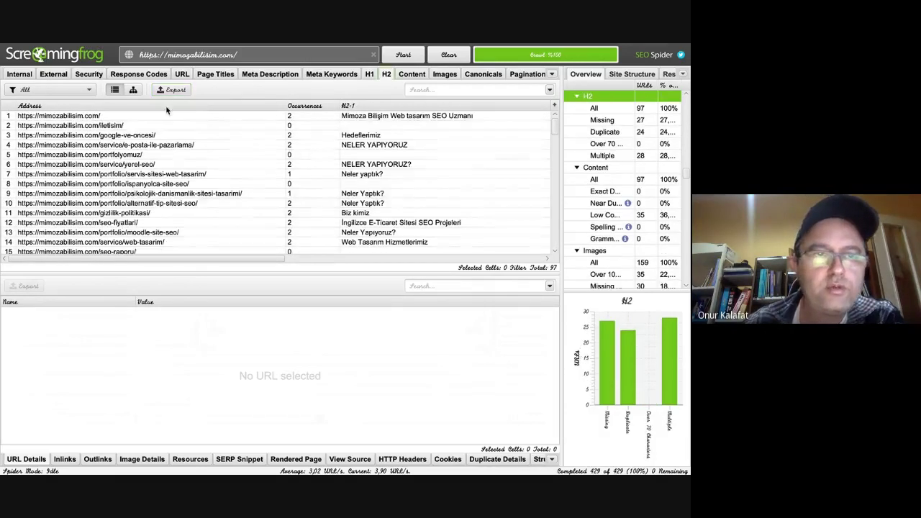
click(85, 90)
click(59, 122)
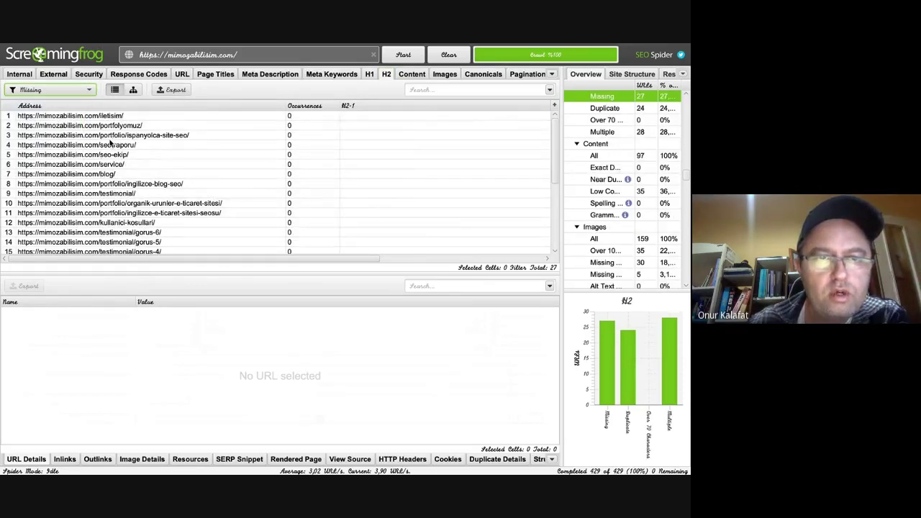
scroll(110, 144, down, 4)
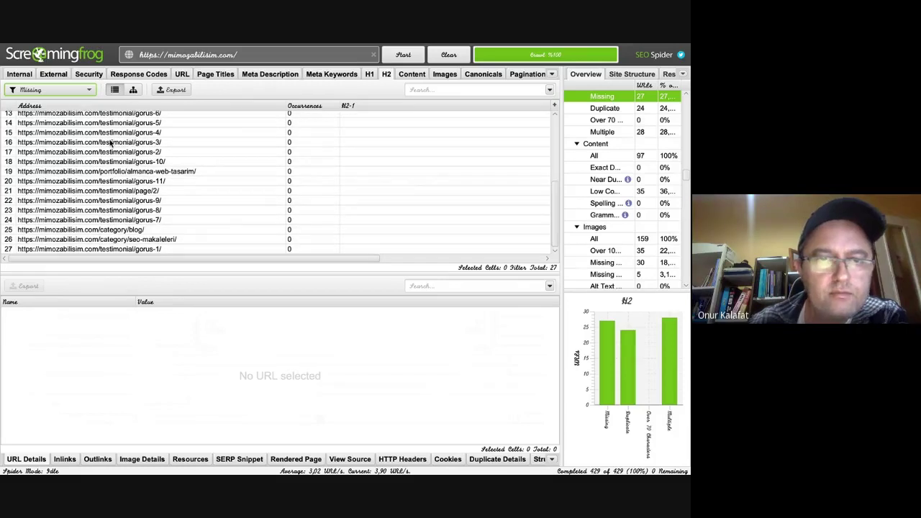
scroll(110, 144, up, 4)
click(173, 91)
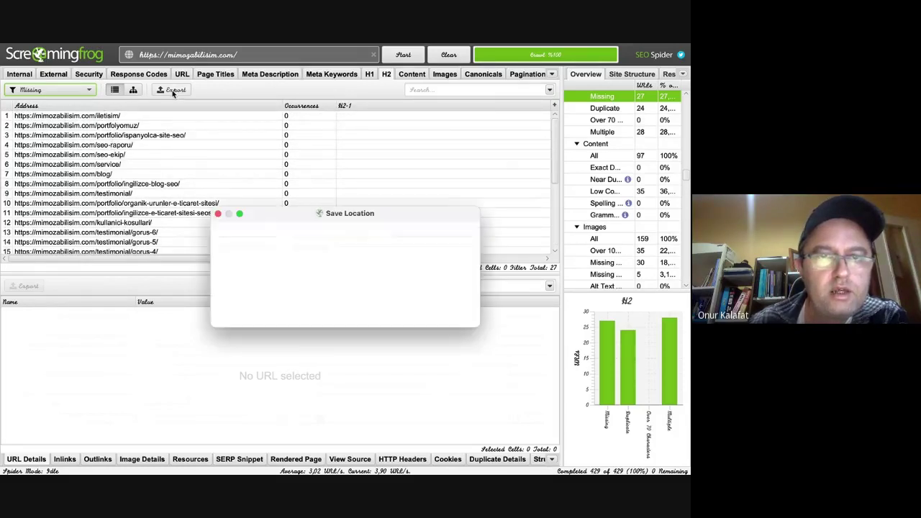
click(444, 318)
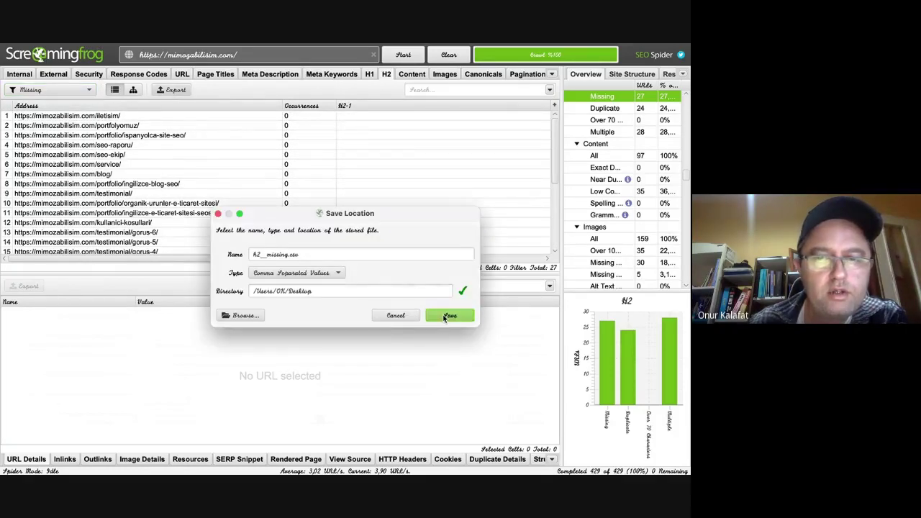
Filter the H2 list to Duplicate and export it to the Desktop as h2__duplicate.csv.
click(92, 90)
click(69, 135)
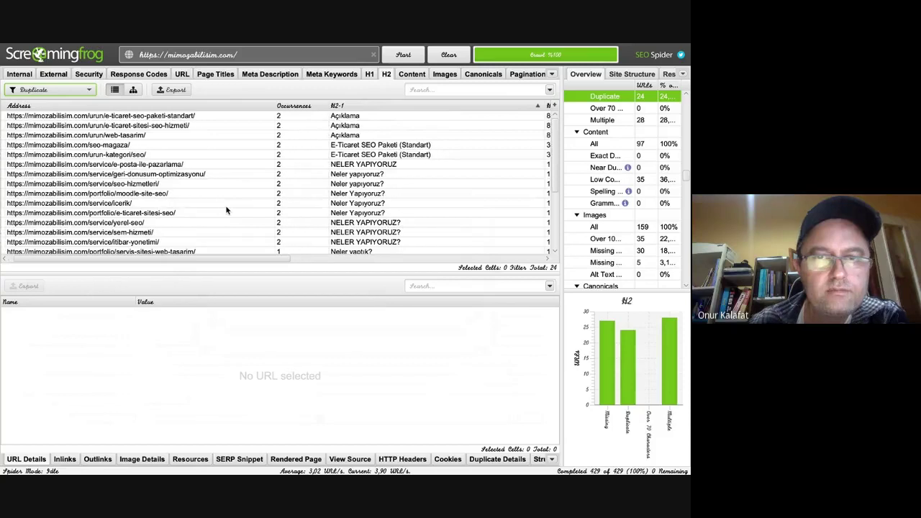
click(176, 89)
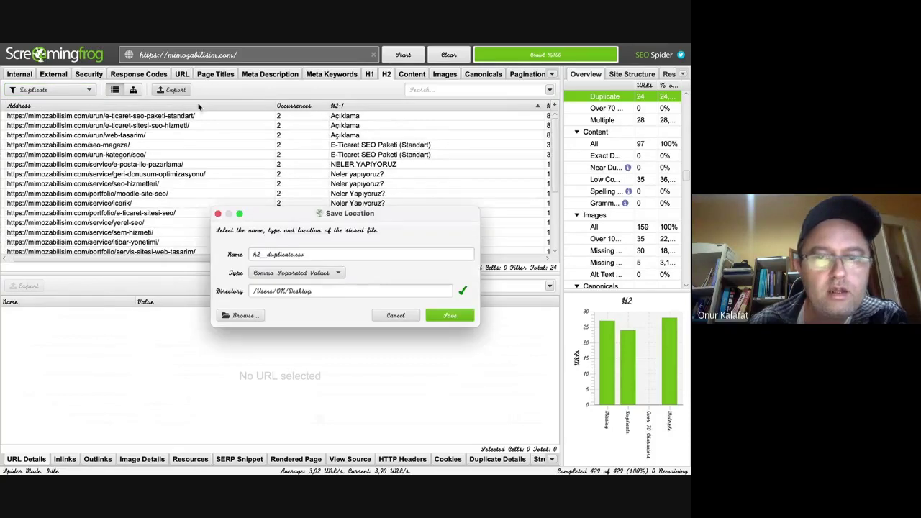
click(444, 320)
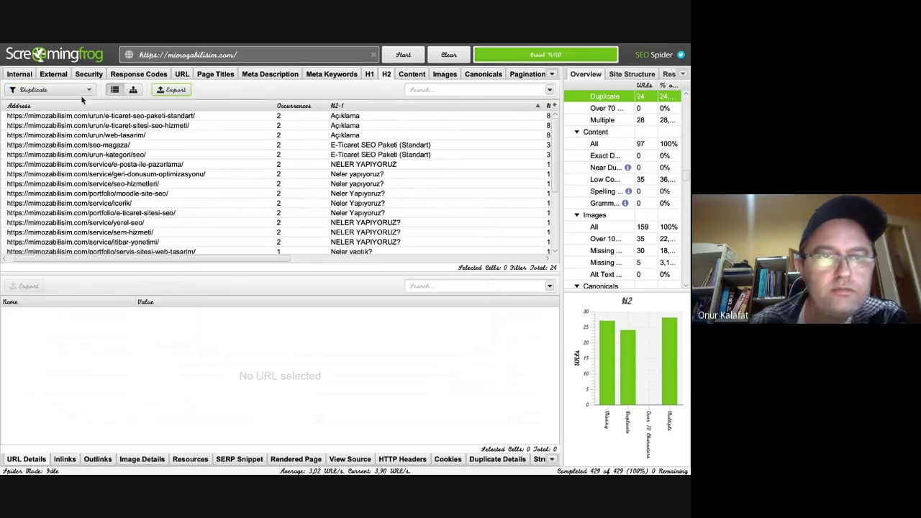
Check the H2 list for headings over 70 characters, filter it to Multiple and export it to the Desktop as h2__multiple.csv.
click(51, 90)
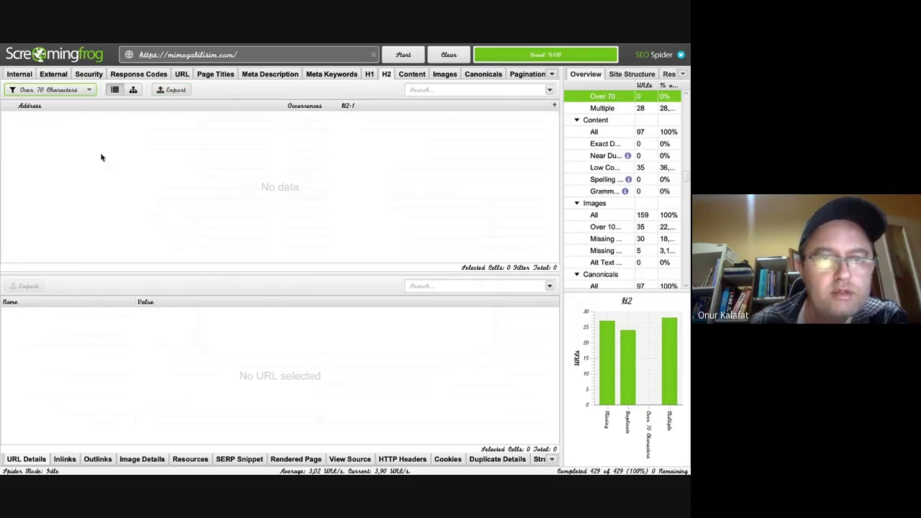
click(87, 91)
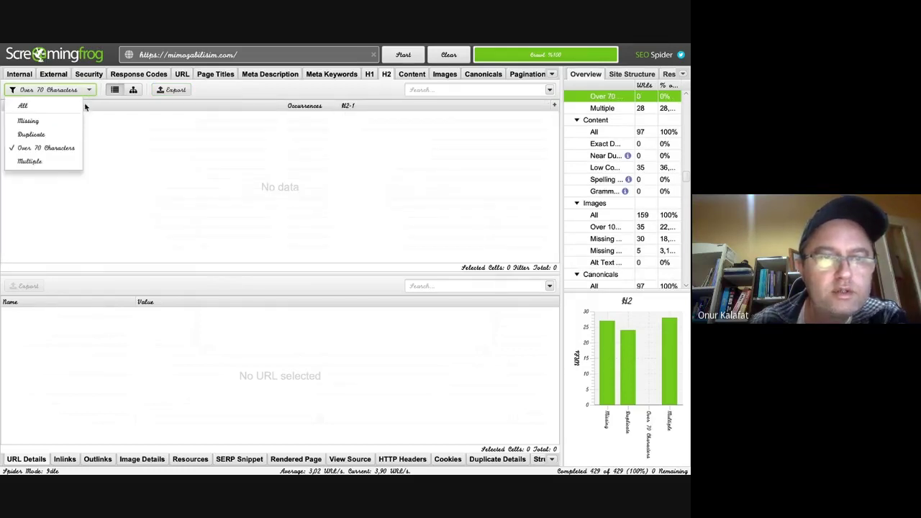
click(63, 161)
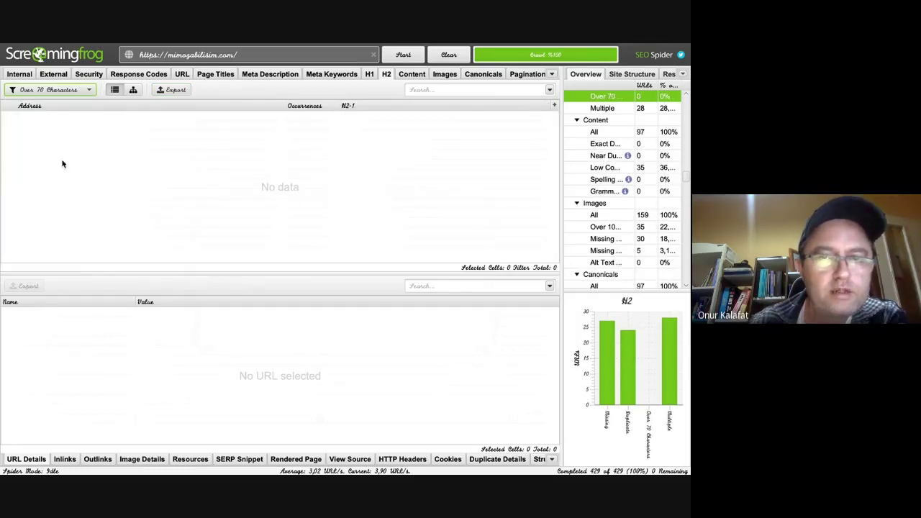
click(173, 94)
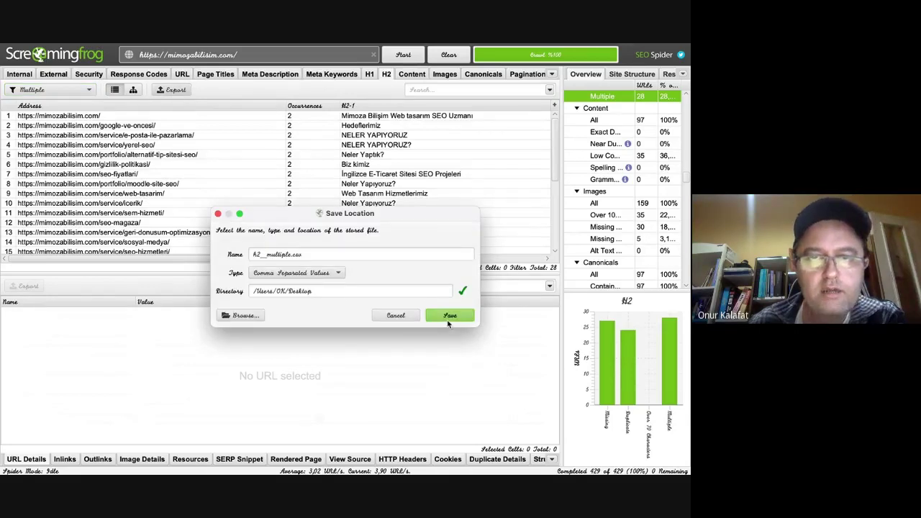
click(448, 320)
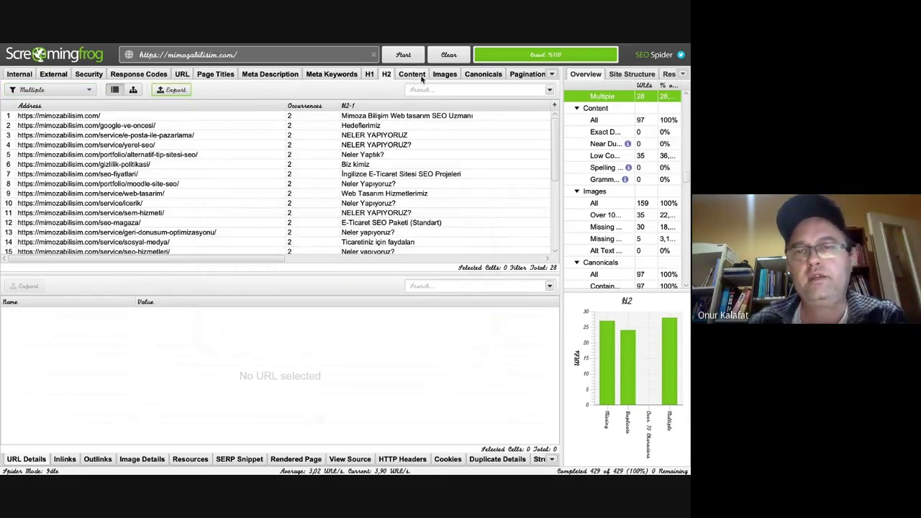
Sort the full image list by size from largest to smallest and export it to the Desktop as images_all.csv.
click(444, 74)
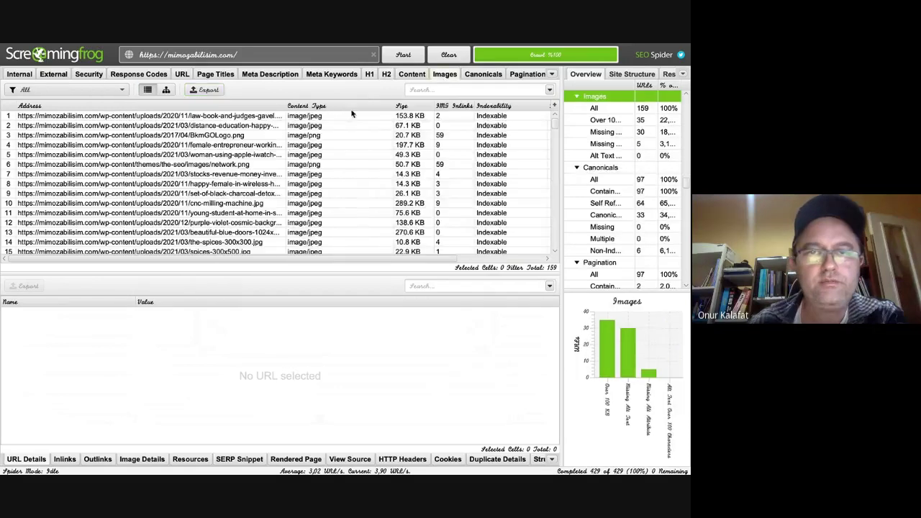
click(408, 107)
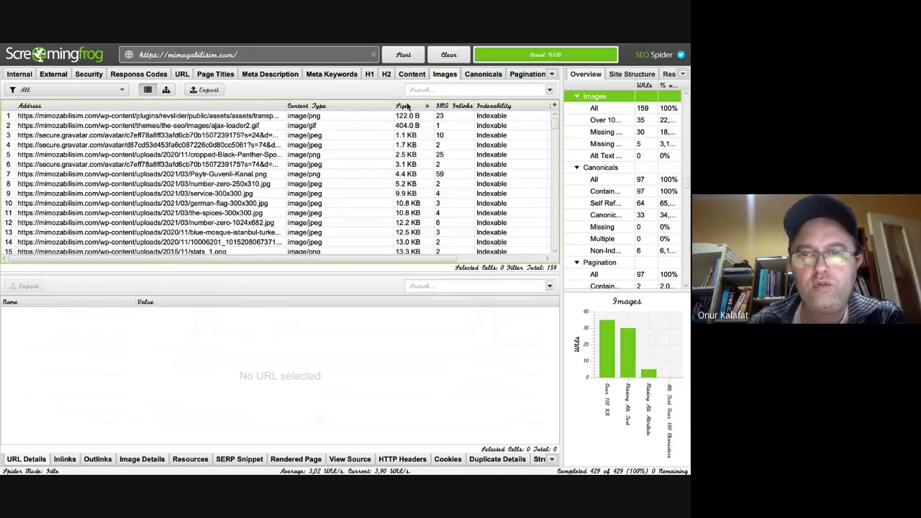
click(407, 106)
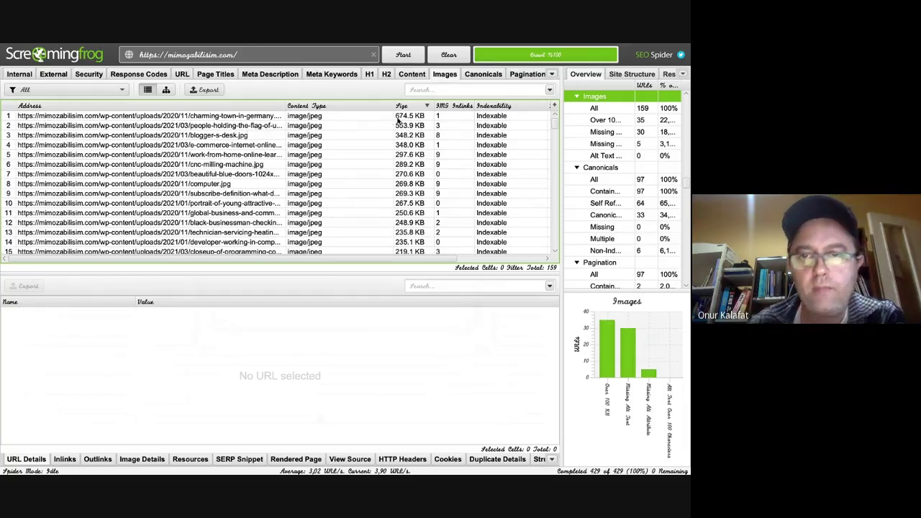
scroll(402, 167, down, 1)
scroll(401, 167, down, 1)
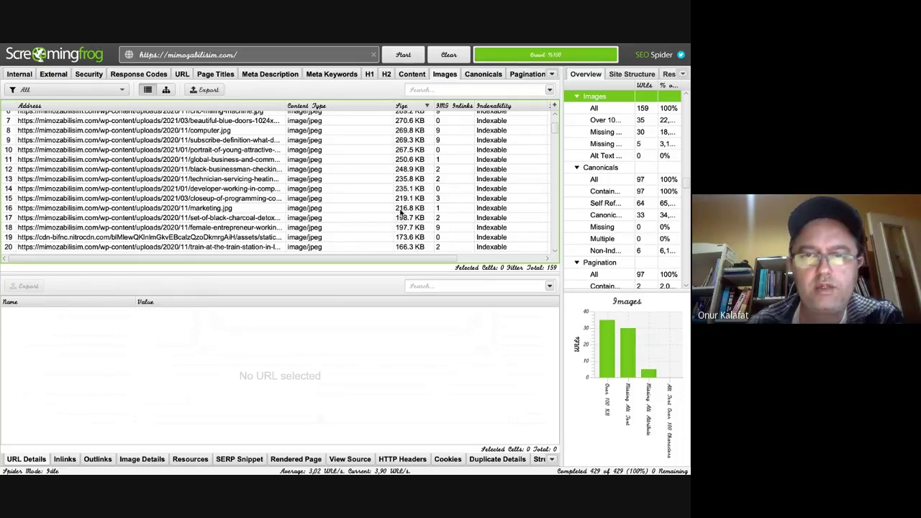
scroll(402, 208, up, 2)
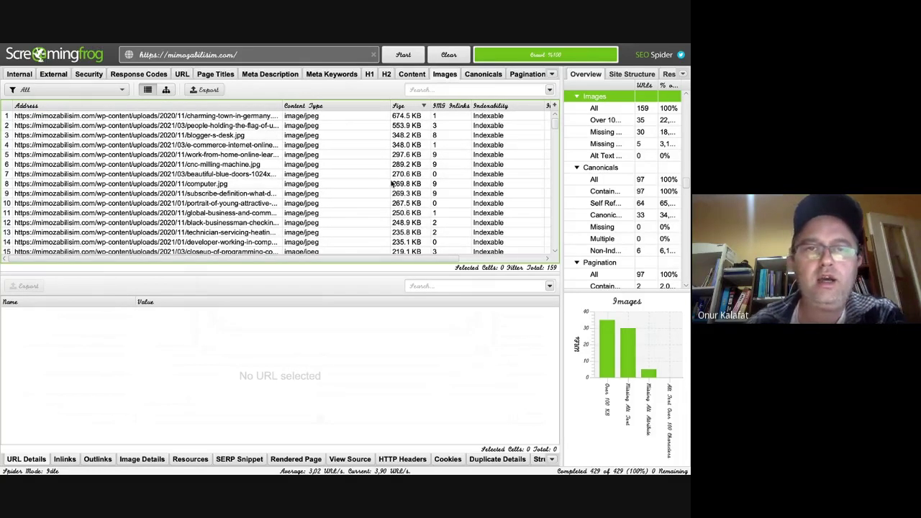
click(205, 89)
click(447, 314)
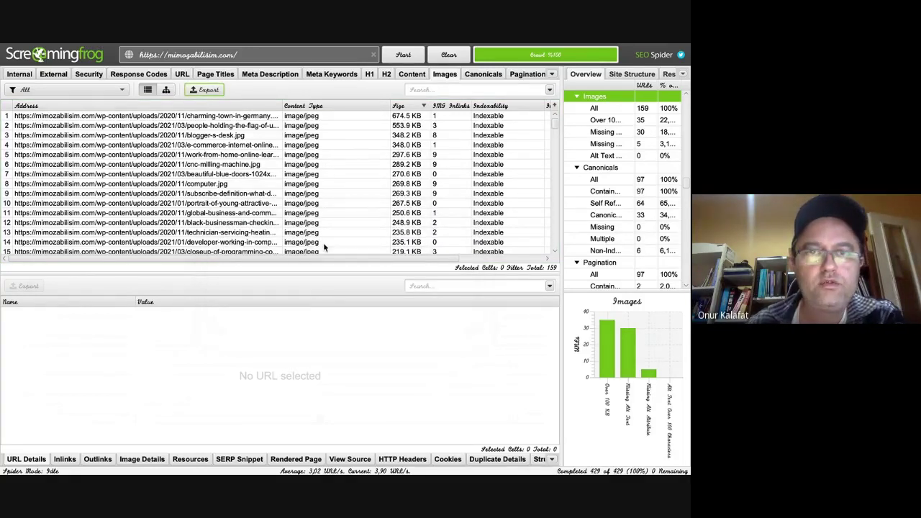
Look through the size-sorted image list to examine file sizes, image inlinks and indexability.
scroll(323, 247, down, 12)
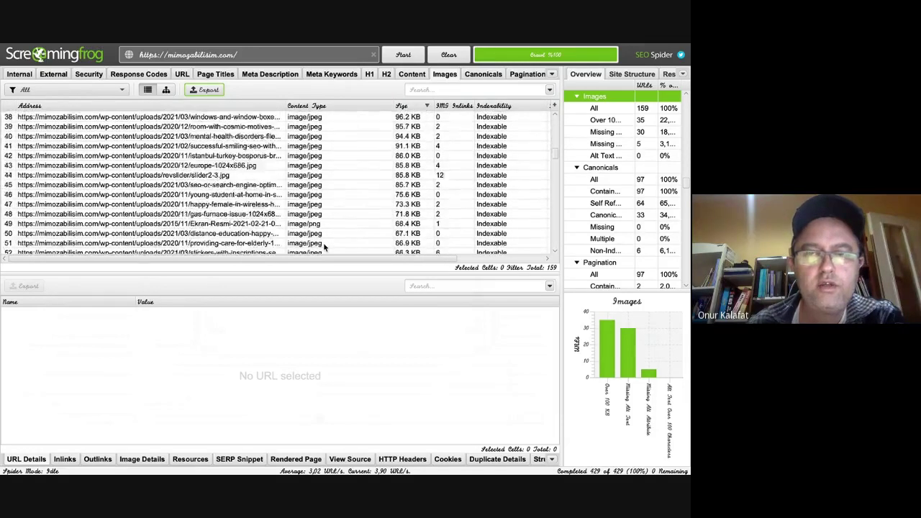
scroll(323, 246, down, 6)
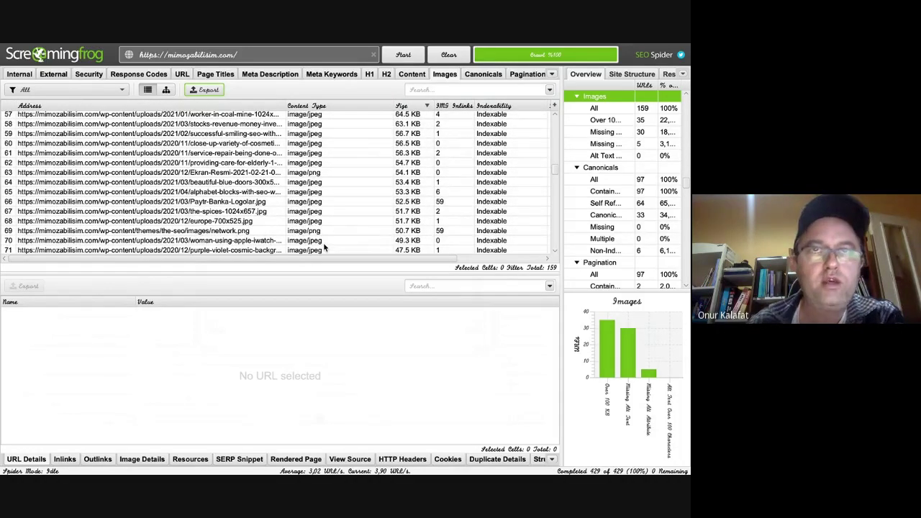
scroll(324, 247, up, 19)
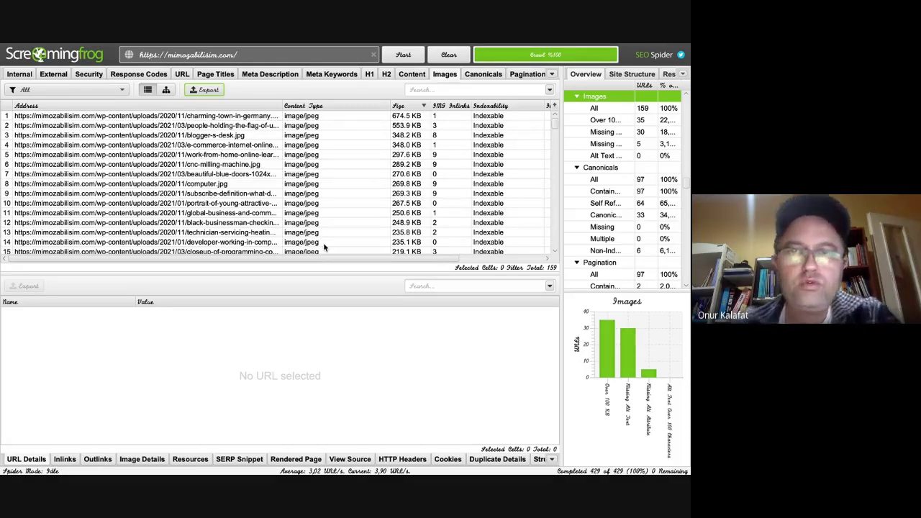
scroll(444, 165, right, 1)
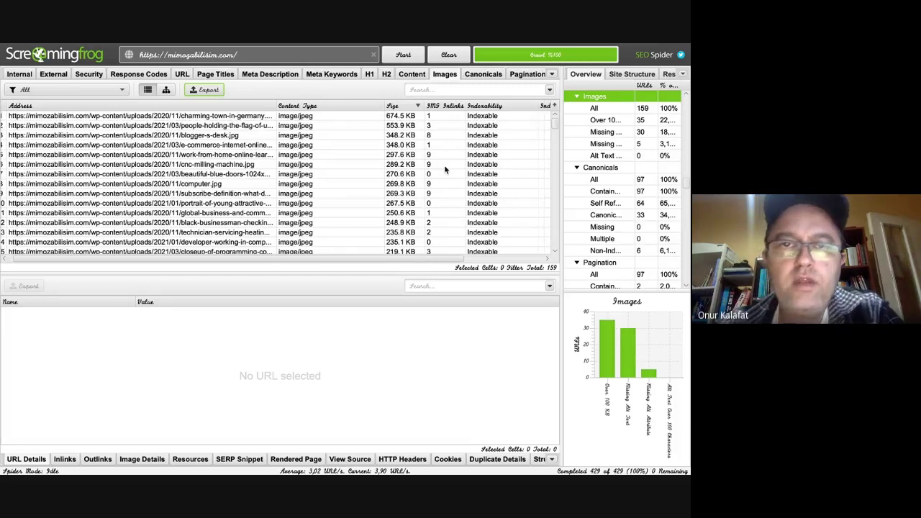
scroll(354, 157, left, 1)
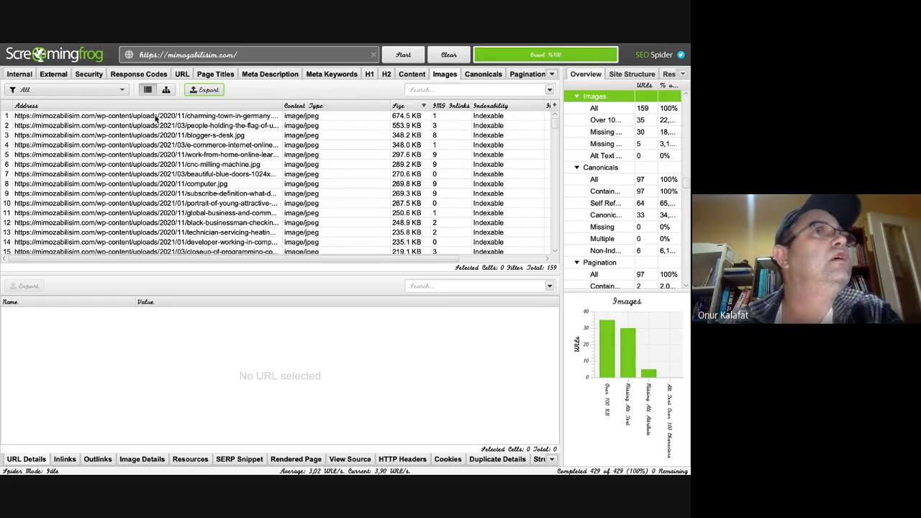
Revisit the response codes, URL, page title, meta description, H2 and image reports, examining the available problem filters.
click(127, 76)
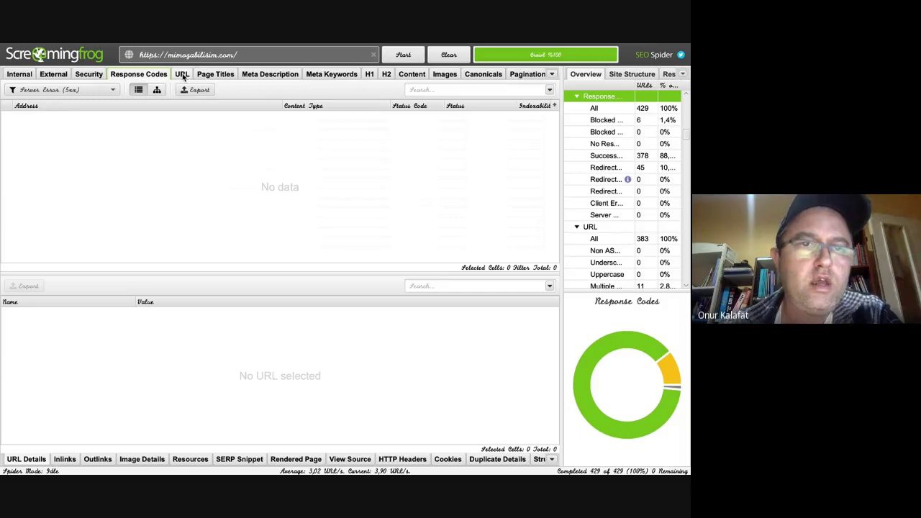
click(182, 75)
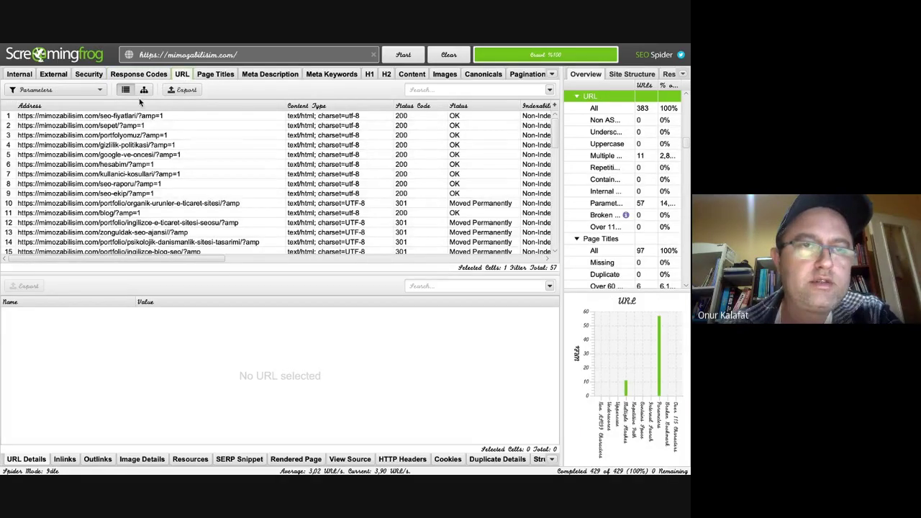
click(89, 93)
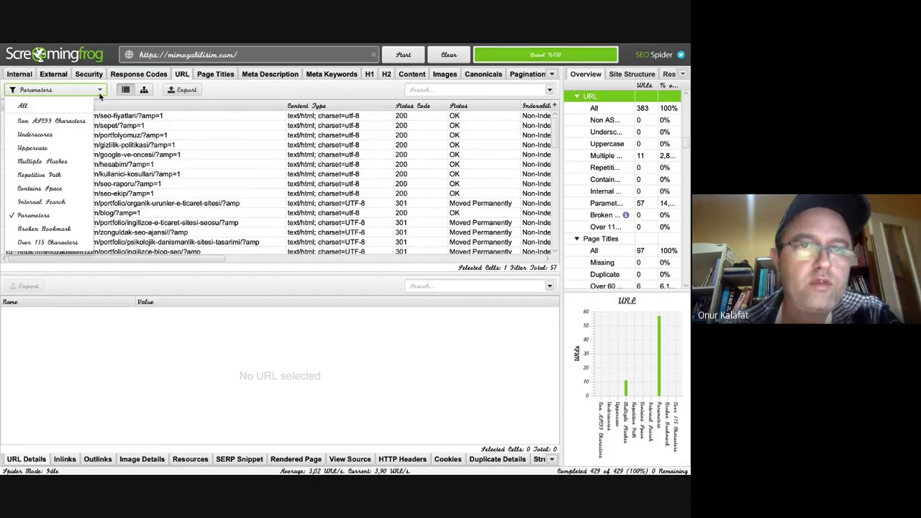
click(226, 76)
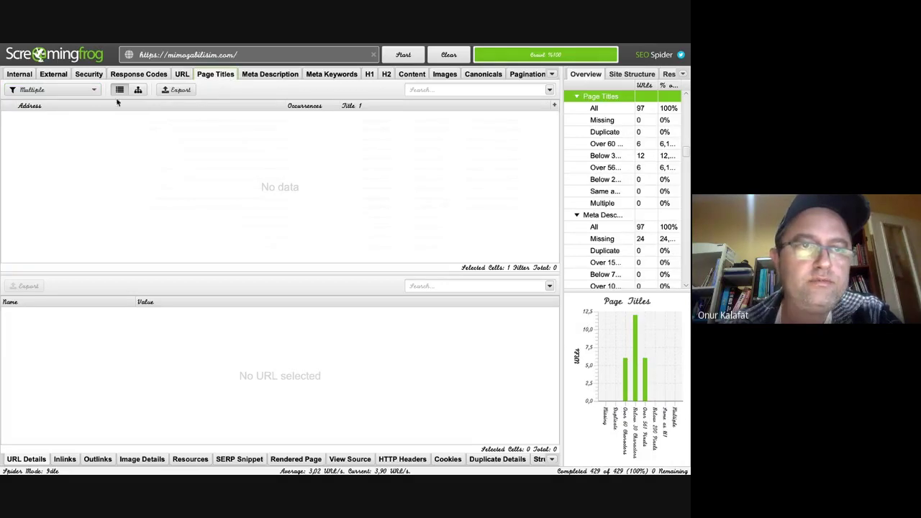
click(54, 90)
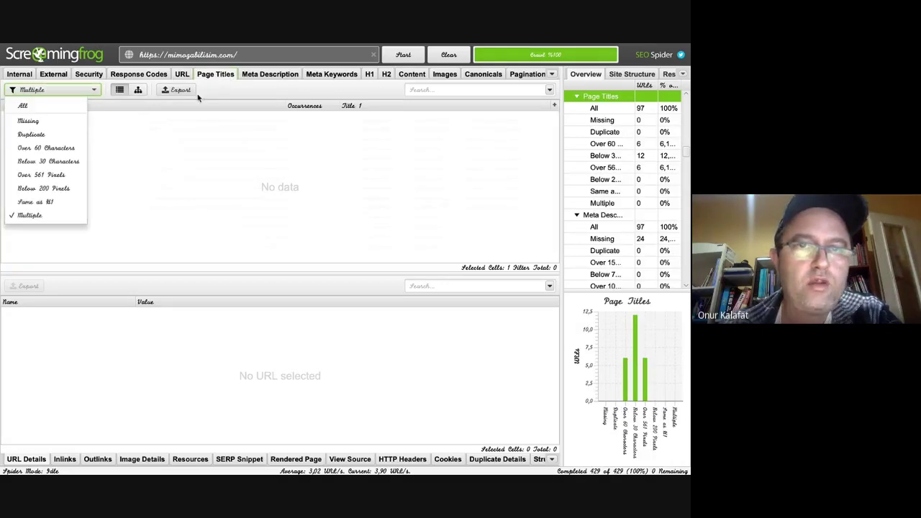
click(281, 77)
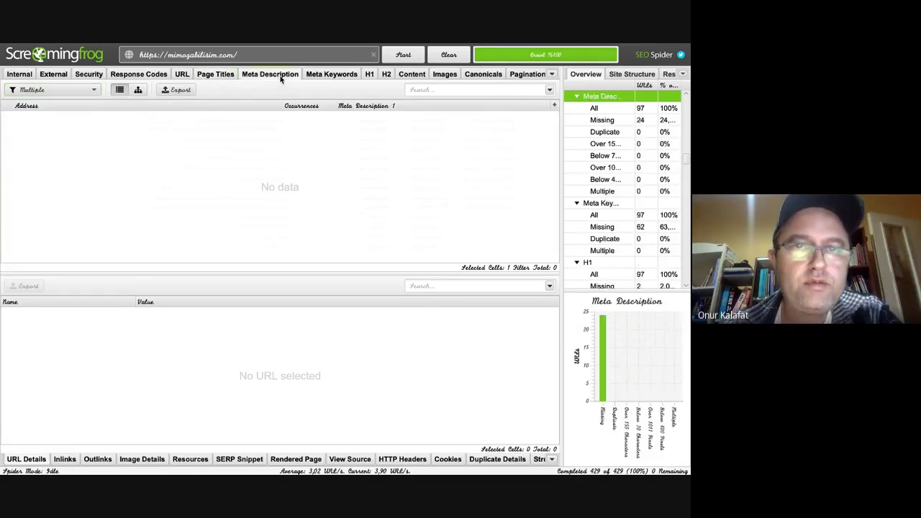
click(86, 90)
click(386, 75)
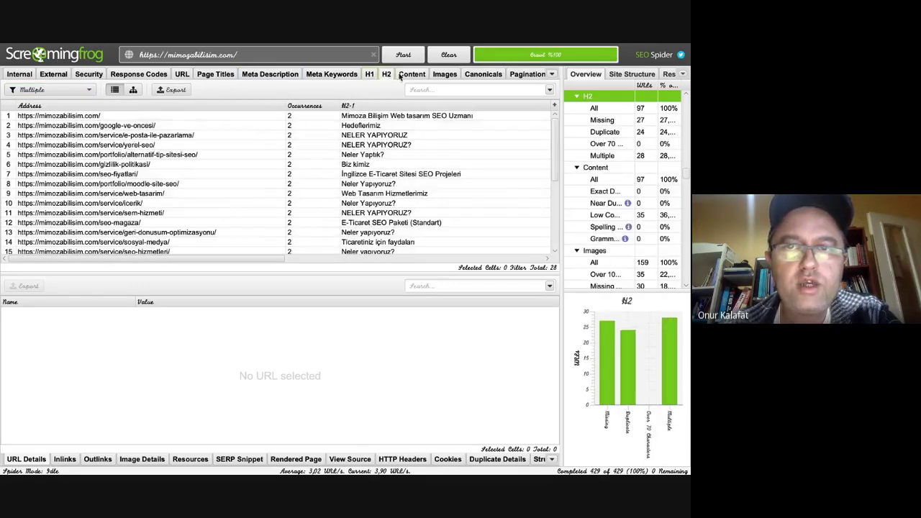
click(444, 75)
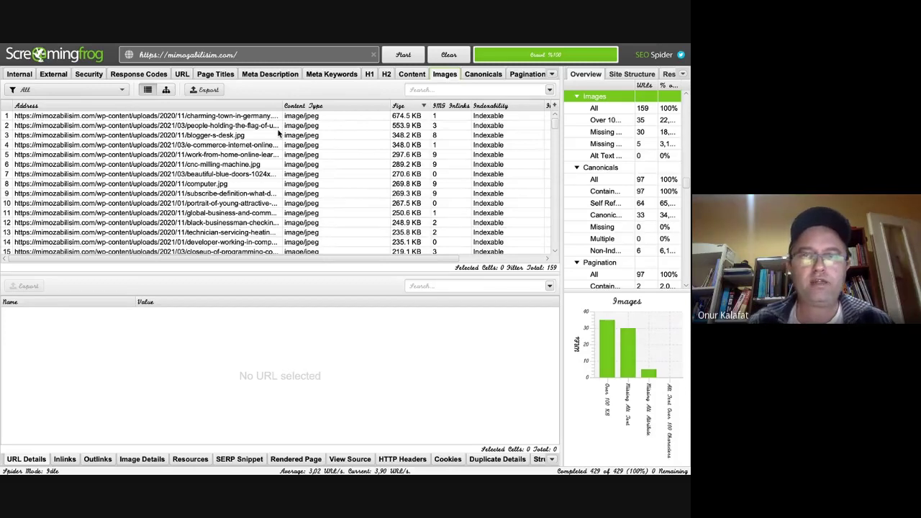
Check the exported files on the desktop and switch to Safari to view the PageSpeed Insights report for mimozabilisim.com.
key(super+h)
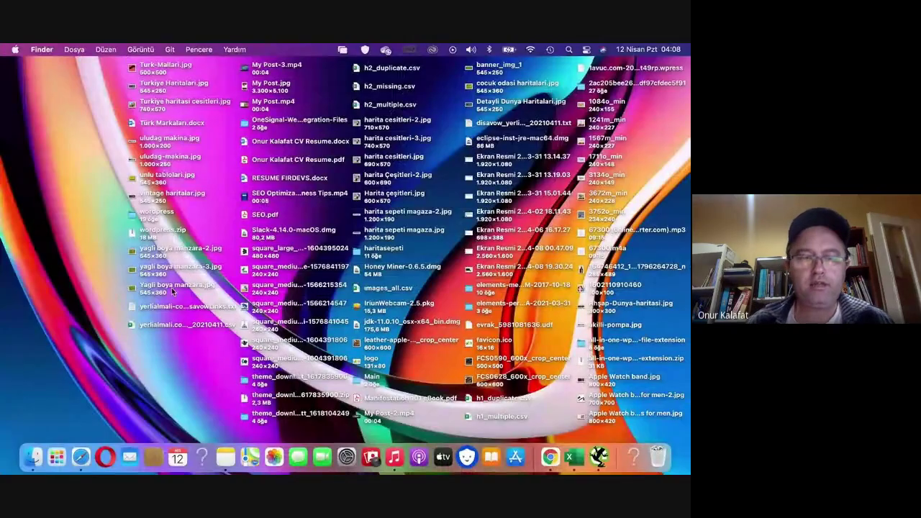
click(81, 456)
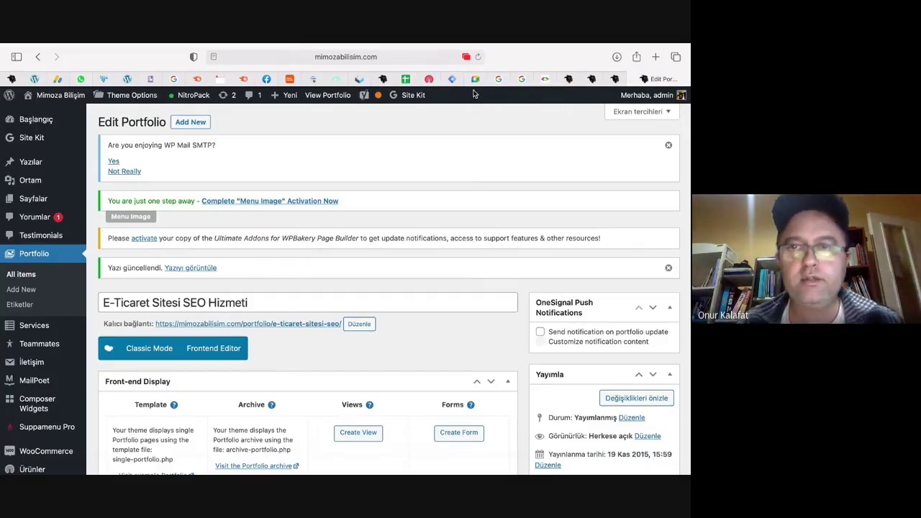
click(544, 78)
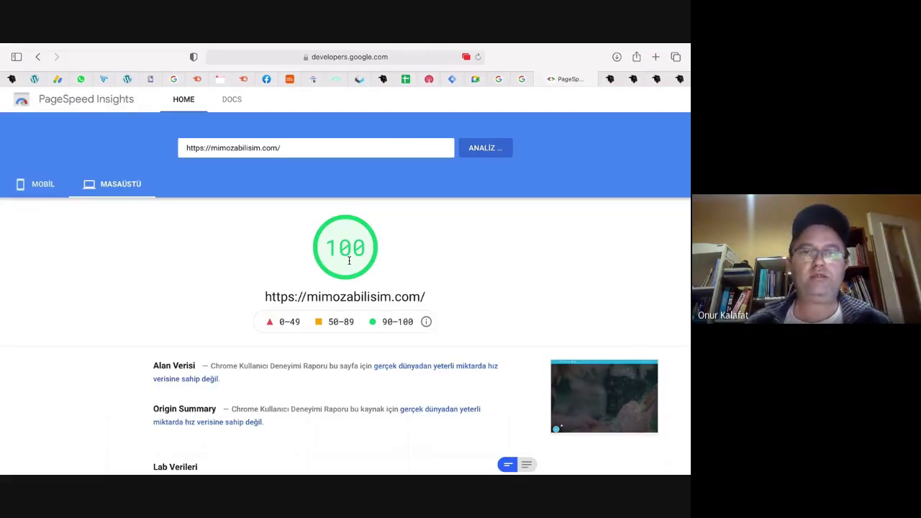
Switch to the Google Meet call in Safari and request to stop recording the meeting.
key(ctrl+Up)
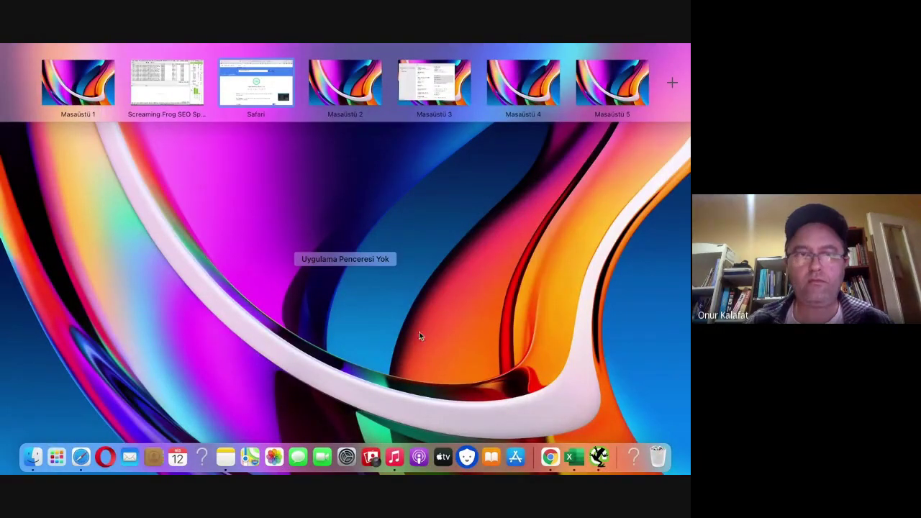
click(246, 88)
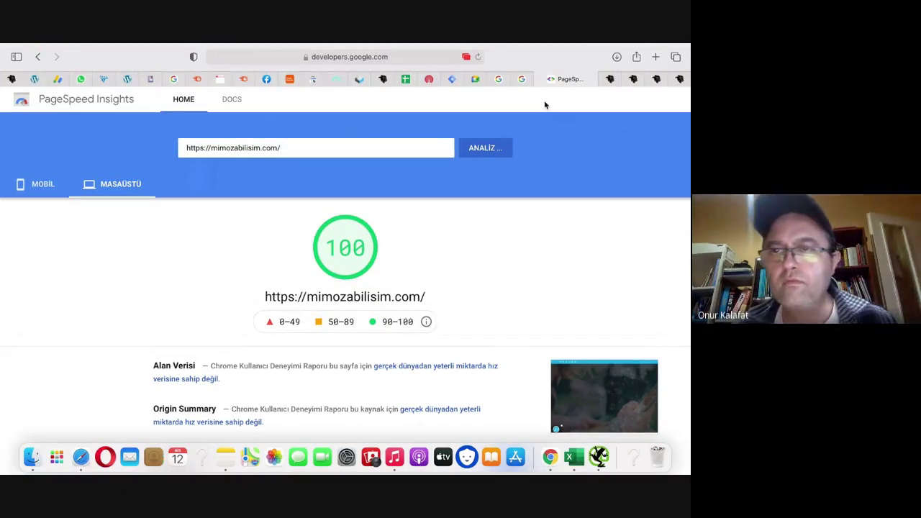
click(477, 79)
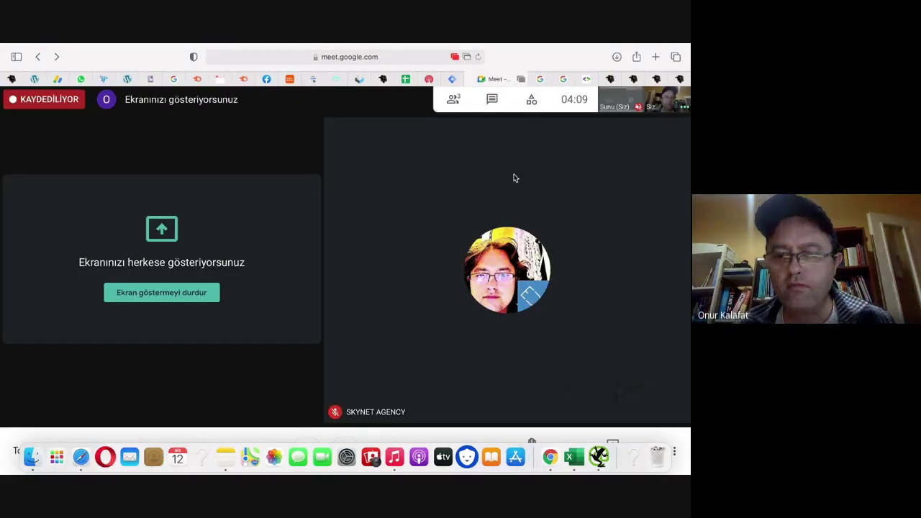
click(675, 451)
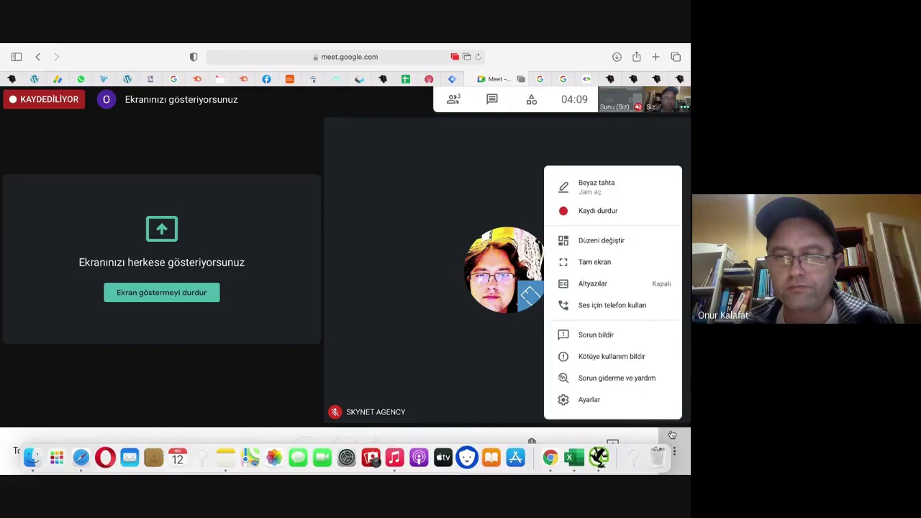
click(608, 213)
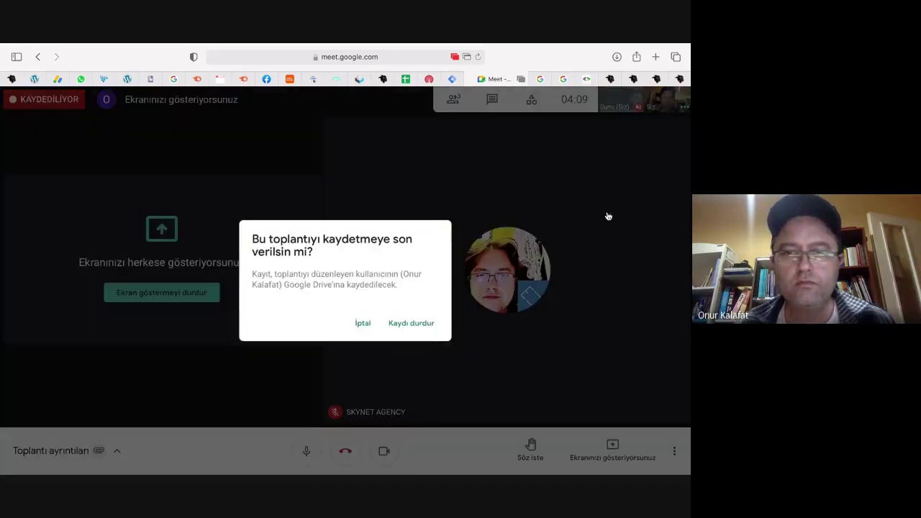